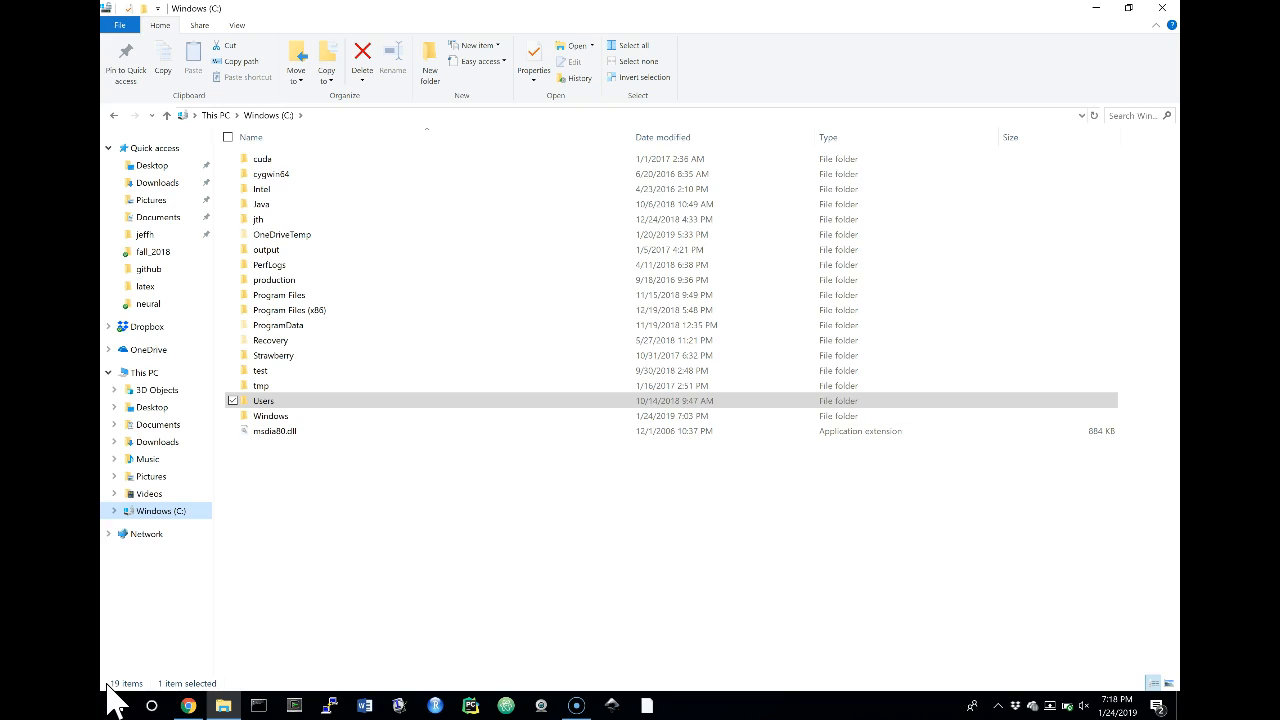
Open the personal profile folder inside the Users folder on the C: drive
click(128, 674)
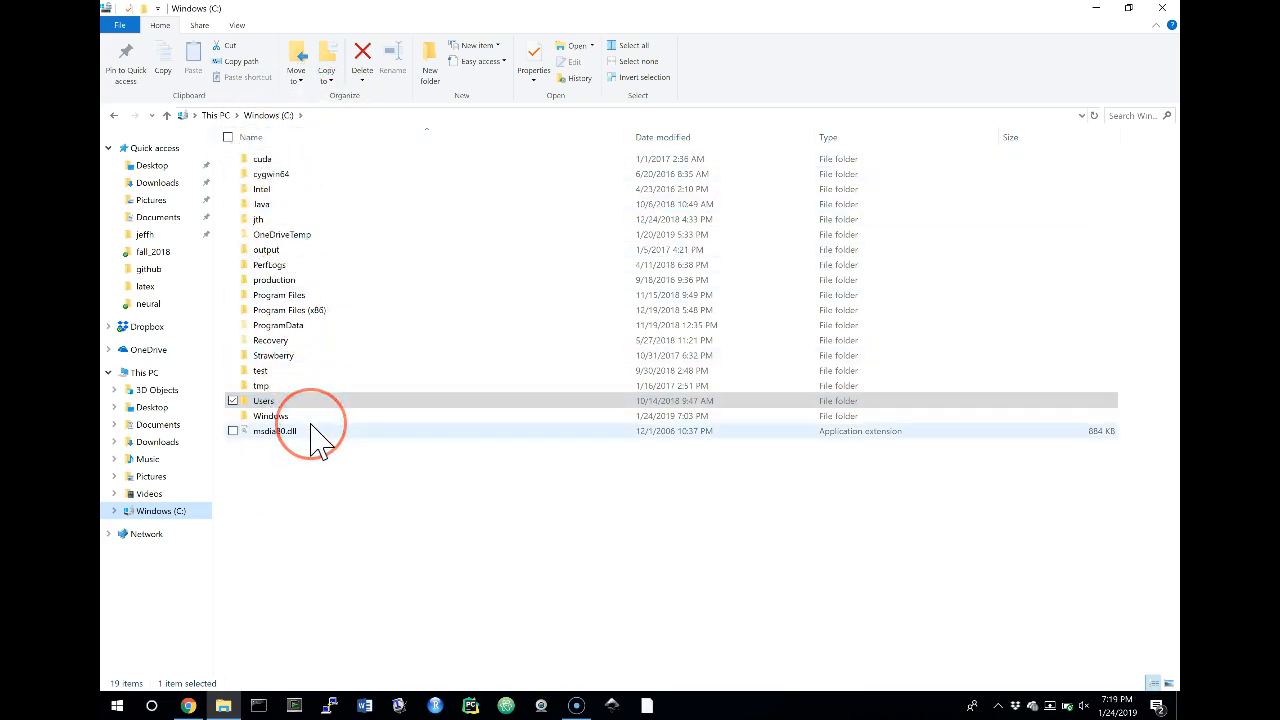
mouse_move(312, 428)
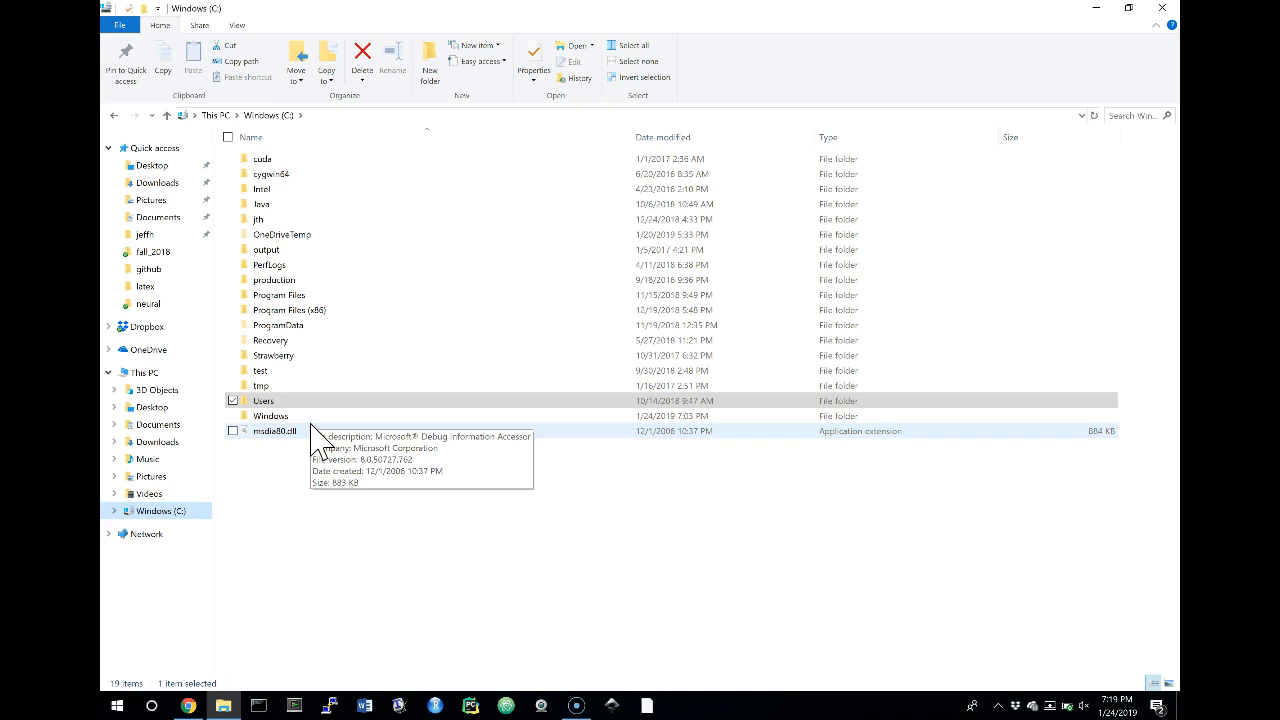
click(264, 400)
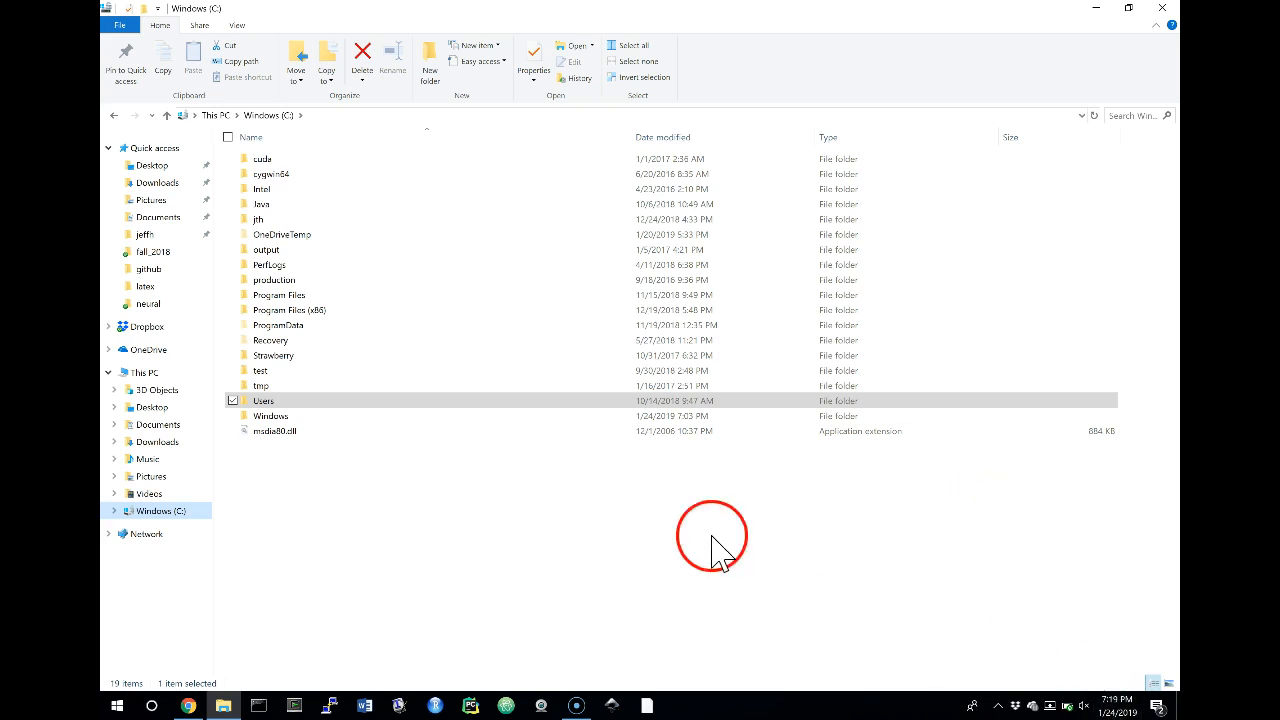
click(288, 401)
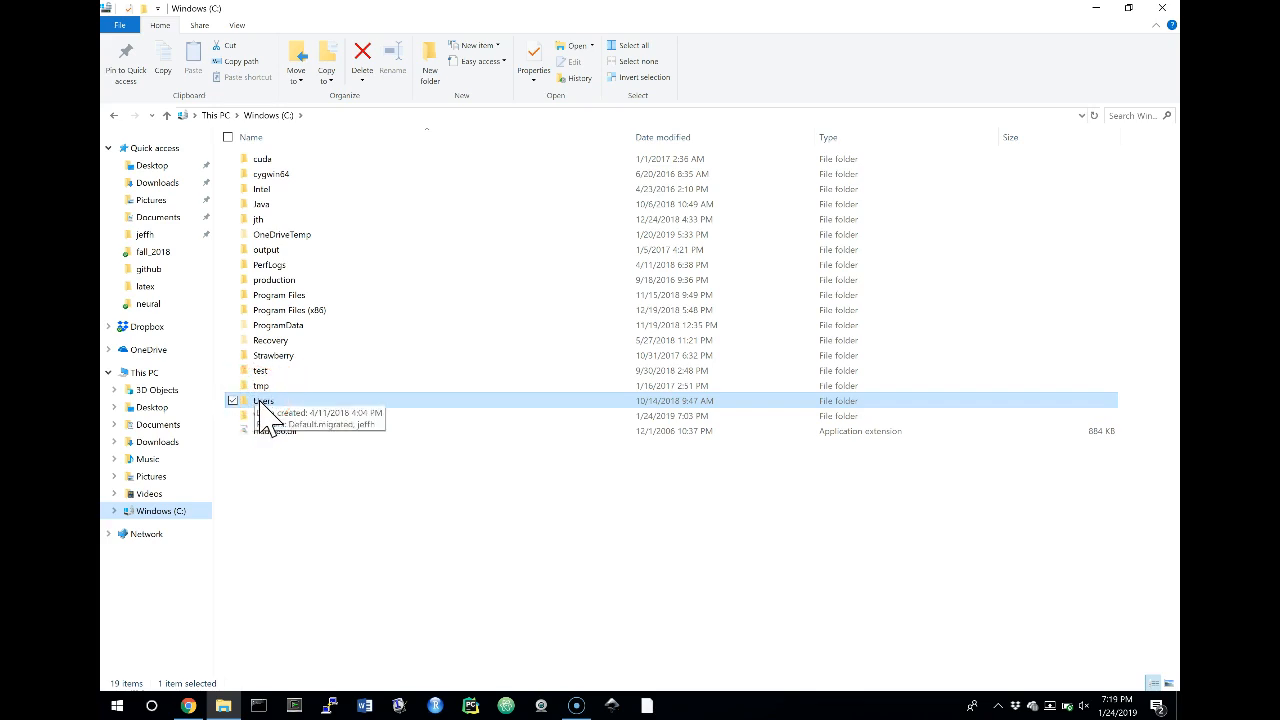
double_click(258, 402)
double_click(267, 189)
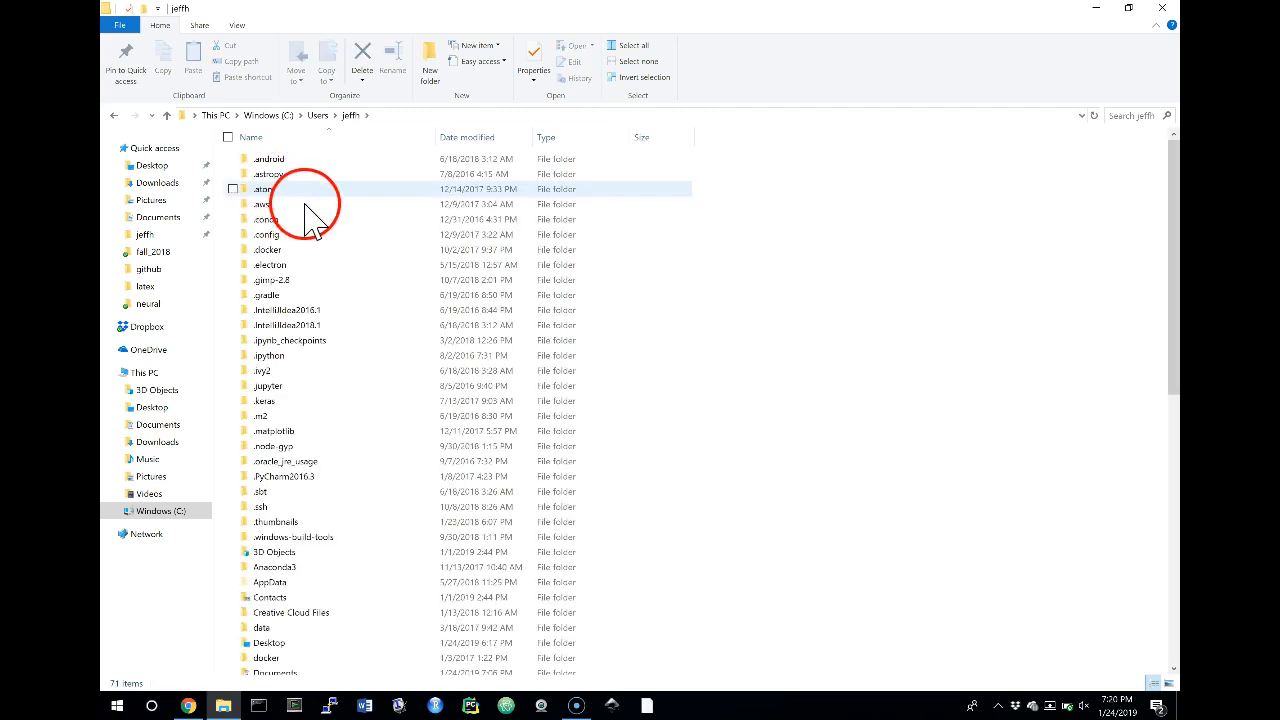
Permanently delete the old Anaconda3 folder from the profile folder
scroll(396, 390, down, 3)
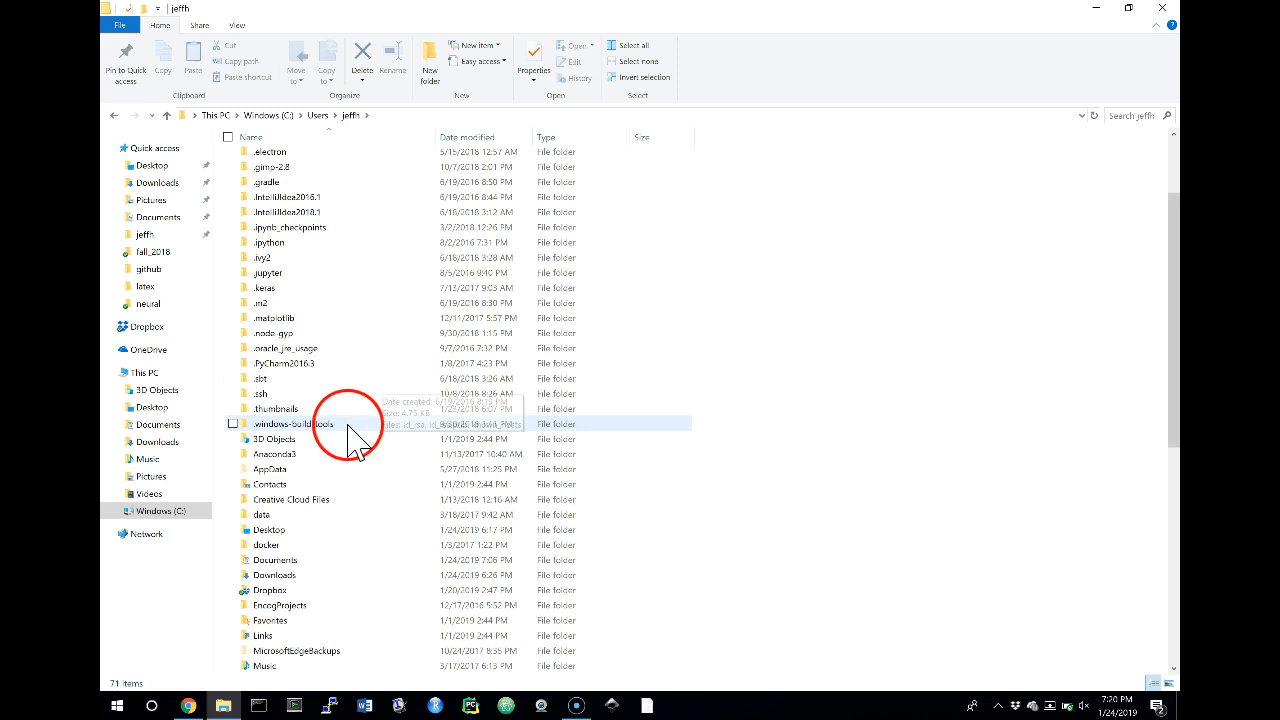
click(306, 458)
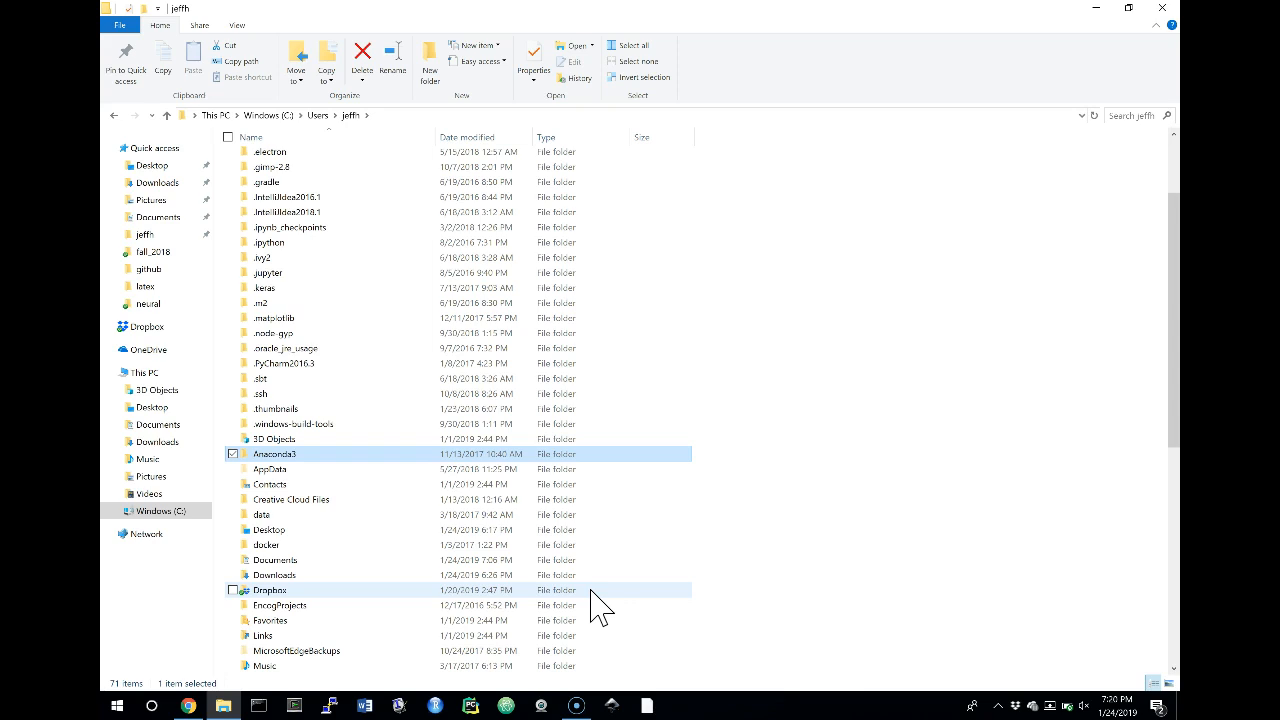
key(shift+Delete)
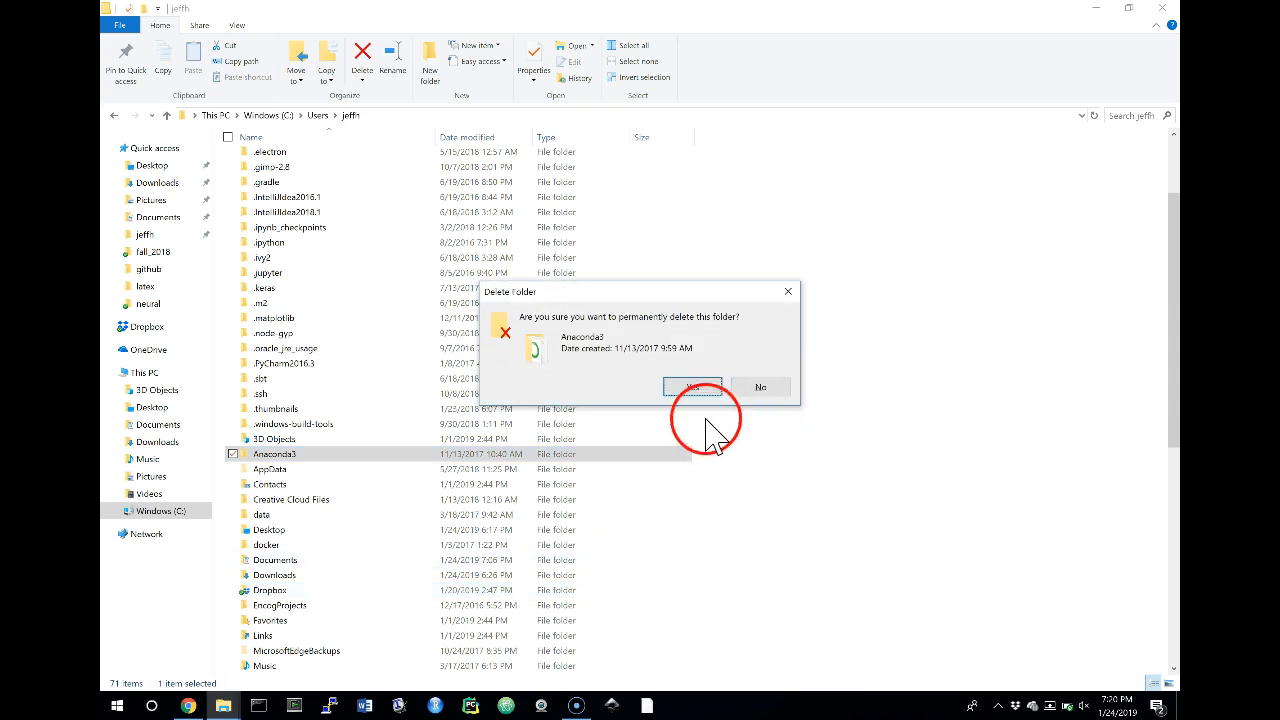
click(688, 387)
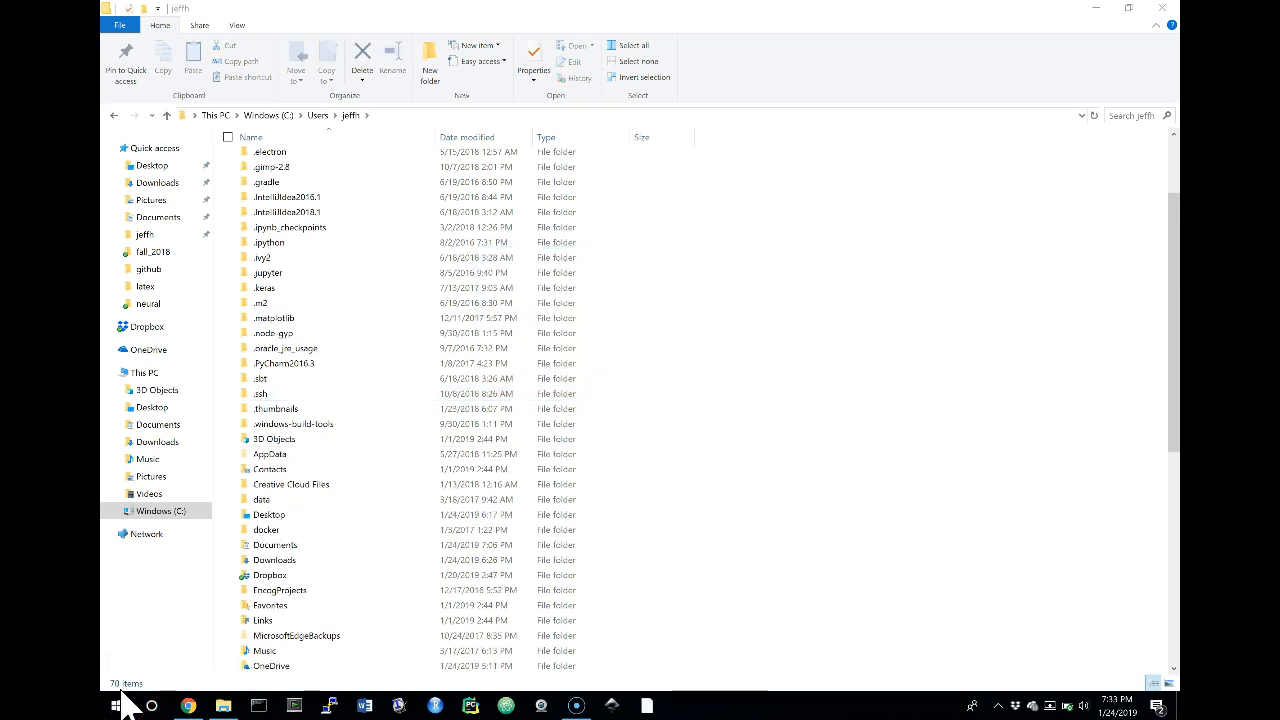
Switch to Chrome, search the web for miniconda, and open the Miniconda page of the Conda documentation
click(188, 706)
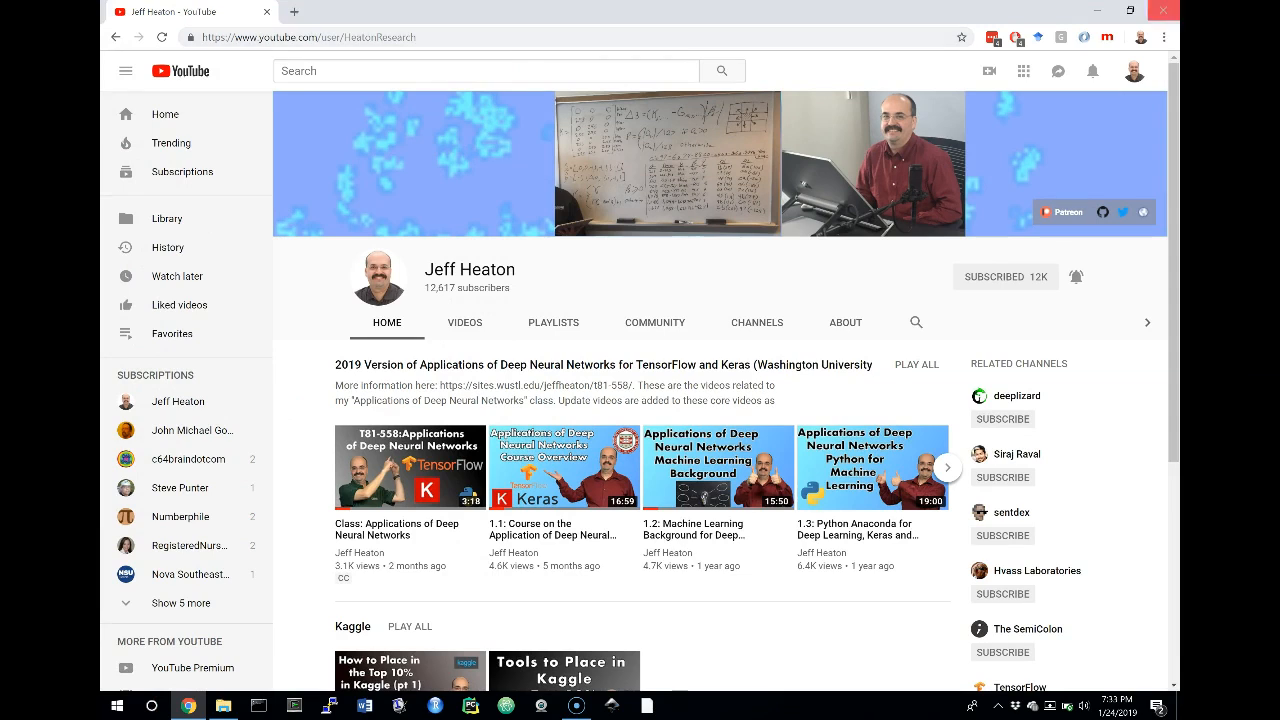
click(538, 37)
key(ctrl+plus)
key(ctrl+plus)
key(ctrl+plus)
key(ctrl+plus)
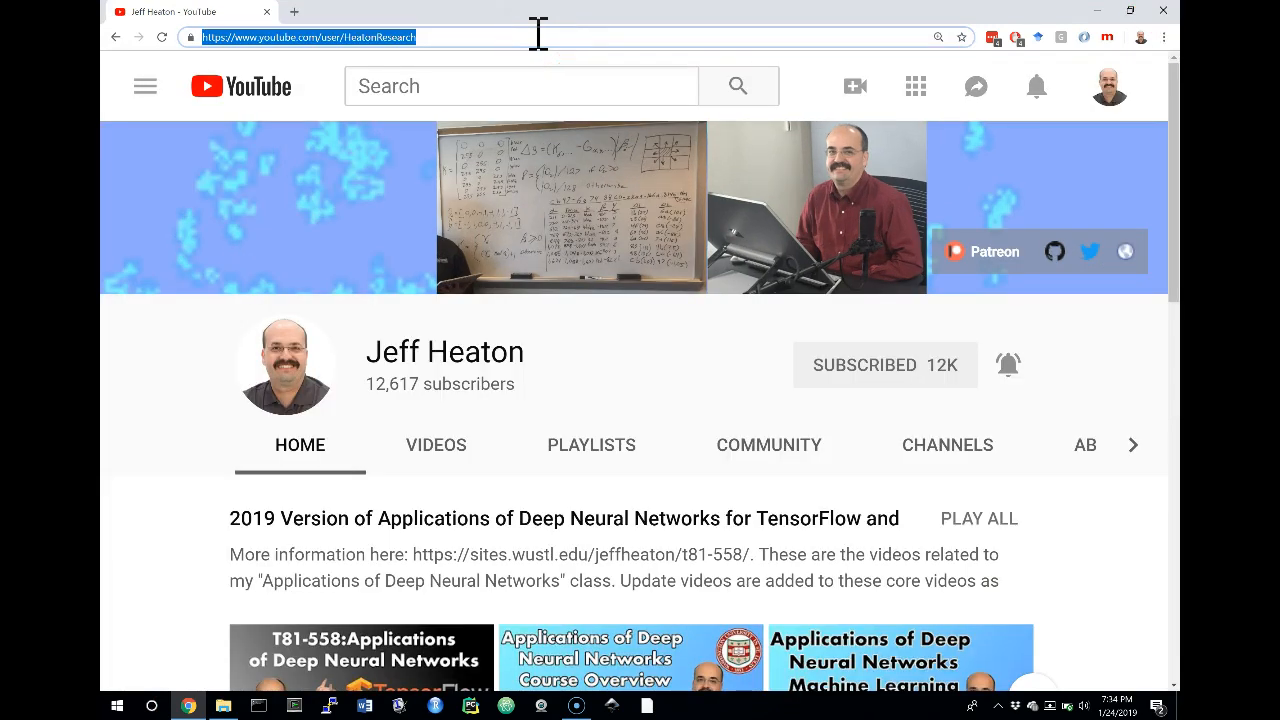
text(miniconda)
key(Return)
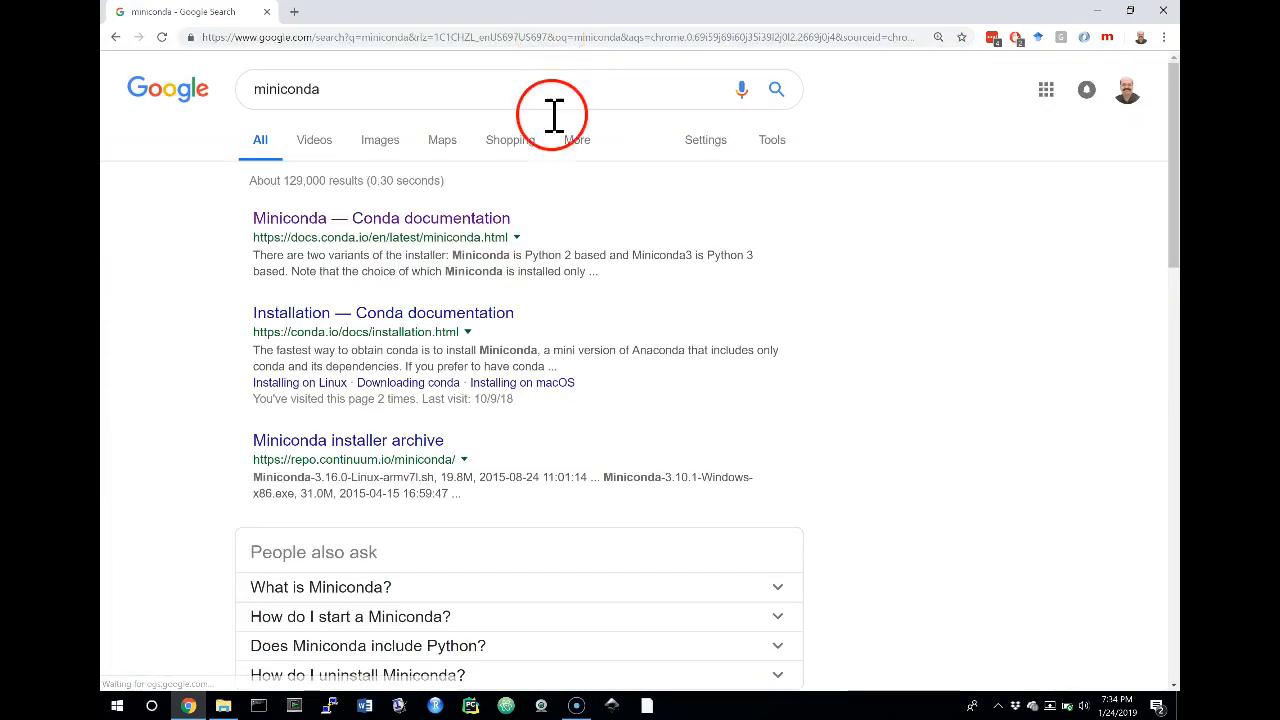
click(448, 229)
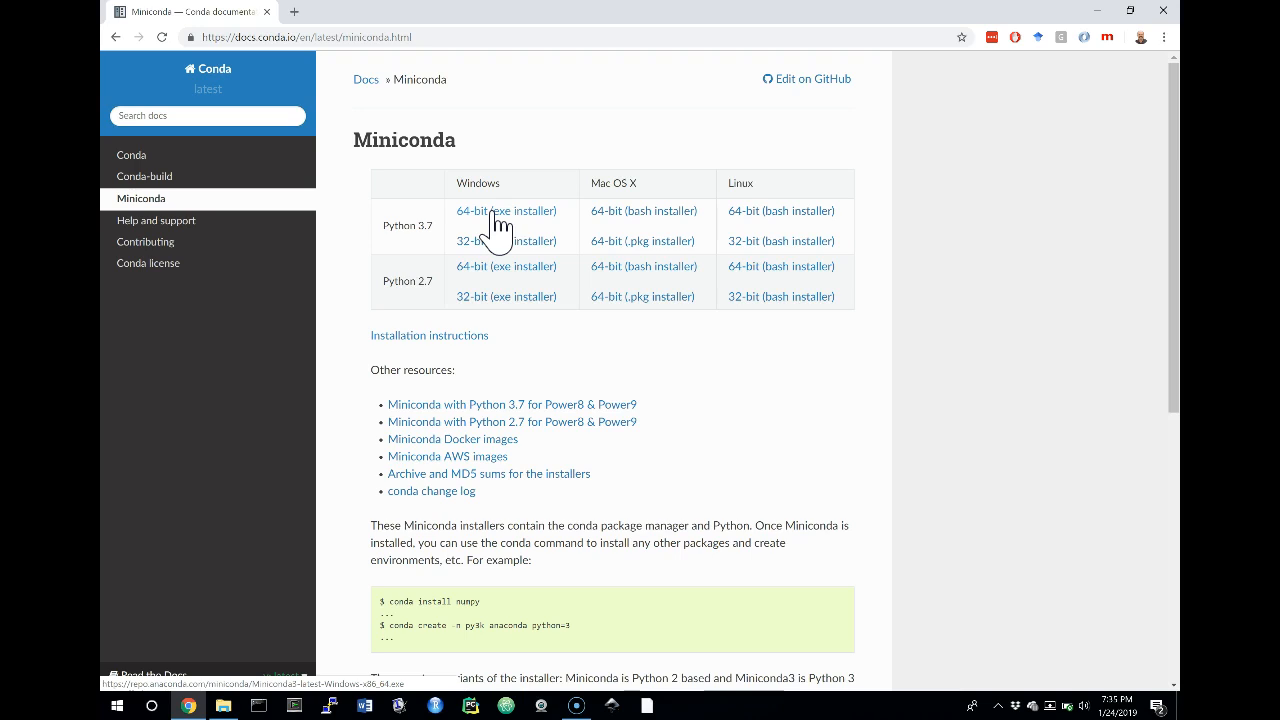
Switch to File Explorer and run Miniconda3-latest-Windows-x86_64.exe from the Downloads folder
click(226, 708)
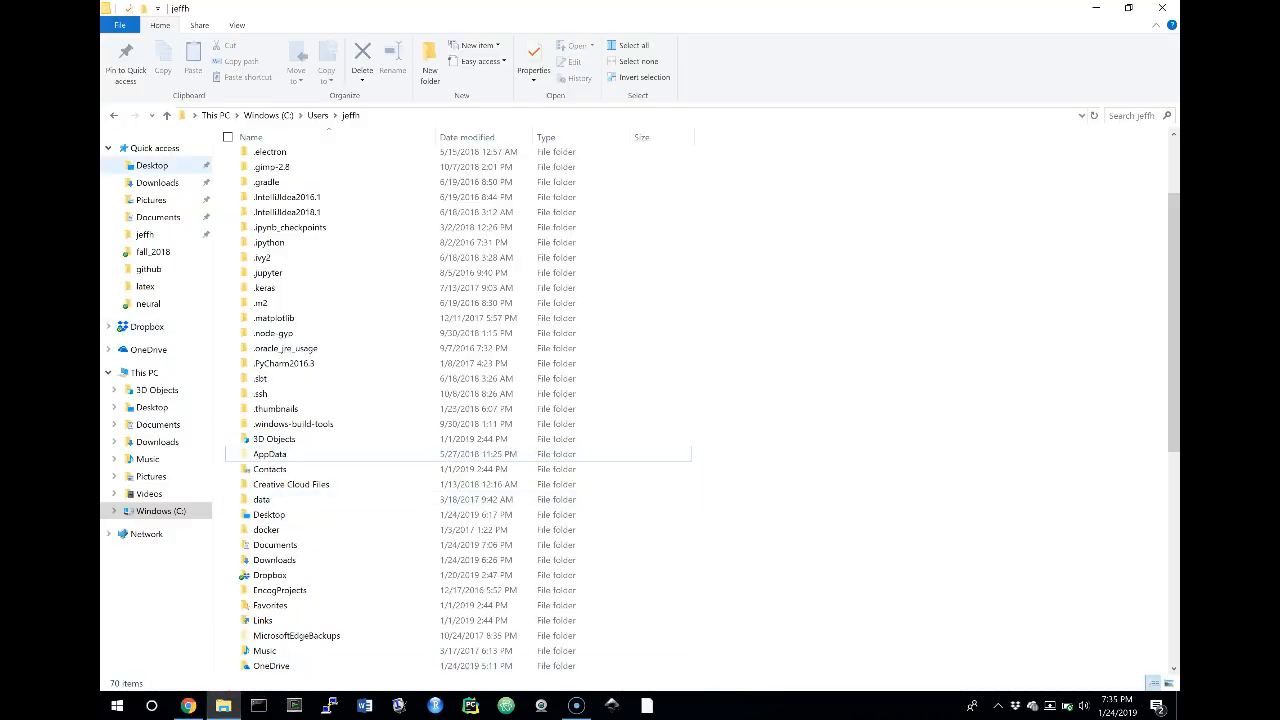
click(160, 185)
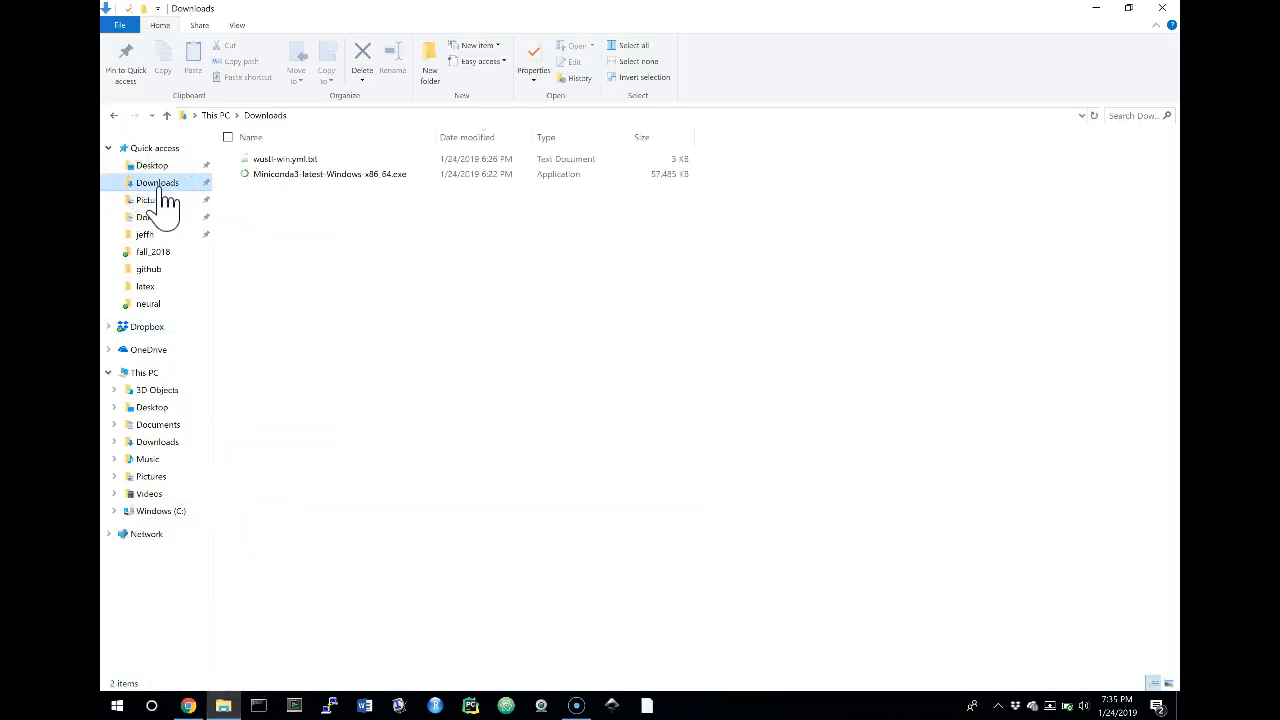
click(340, 176)
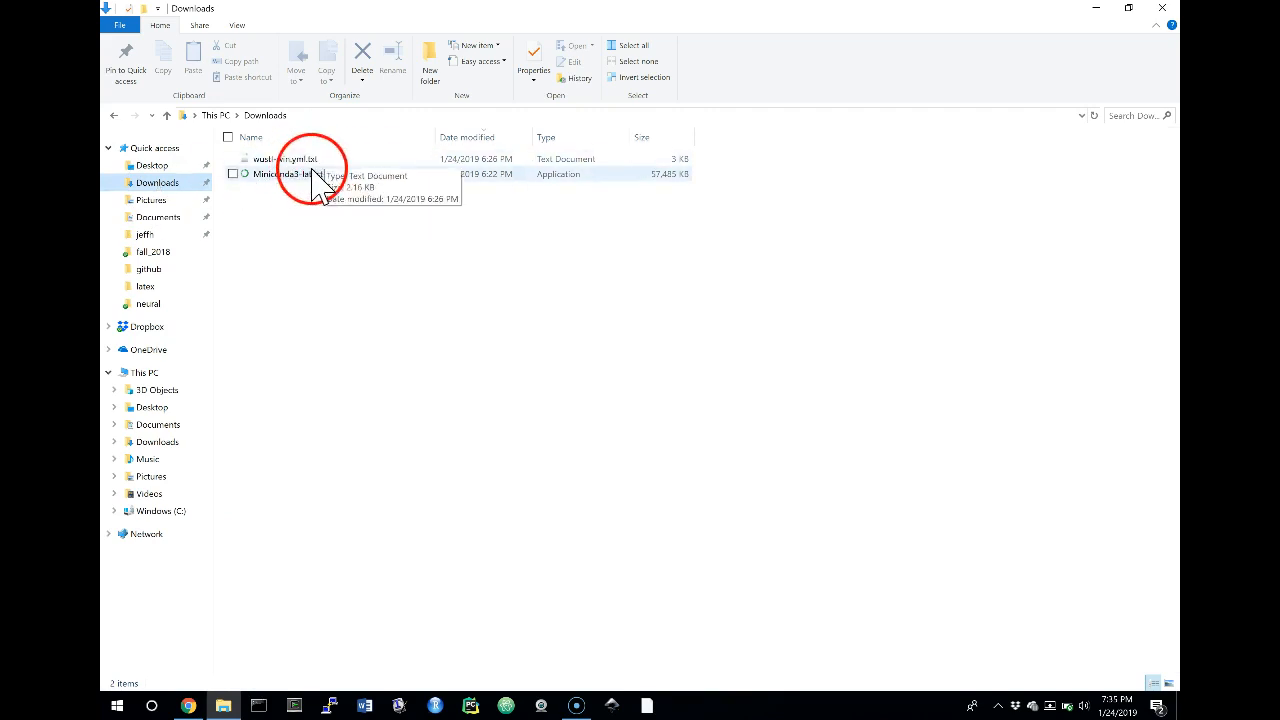
mouse_move(320, 190)
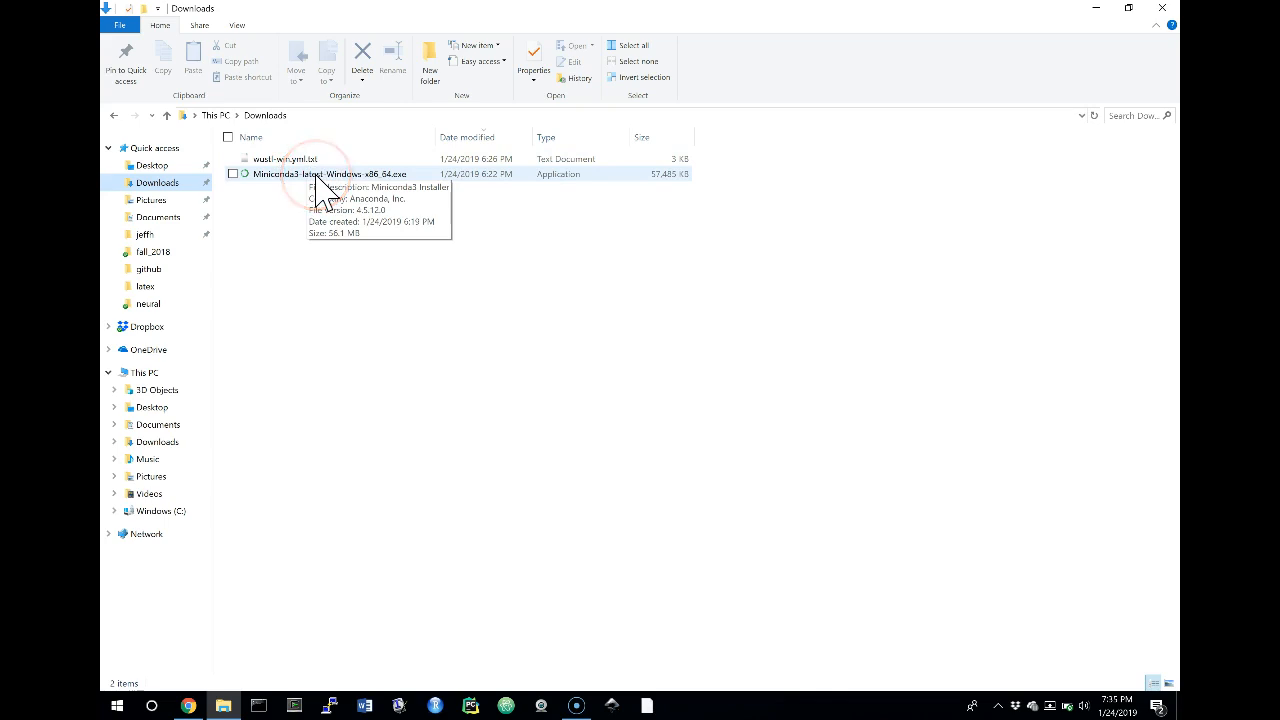
double_click(335, 176)
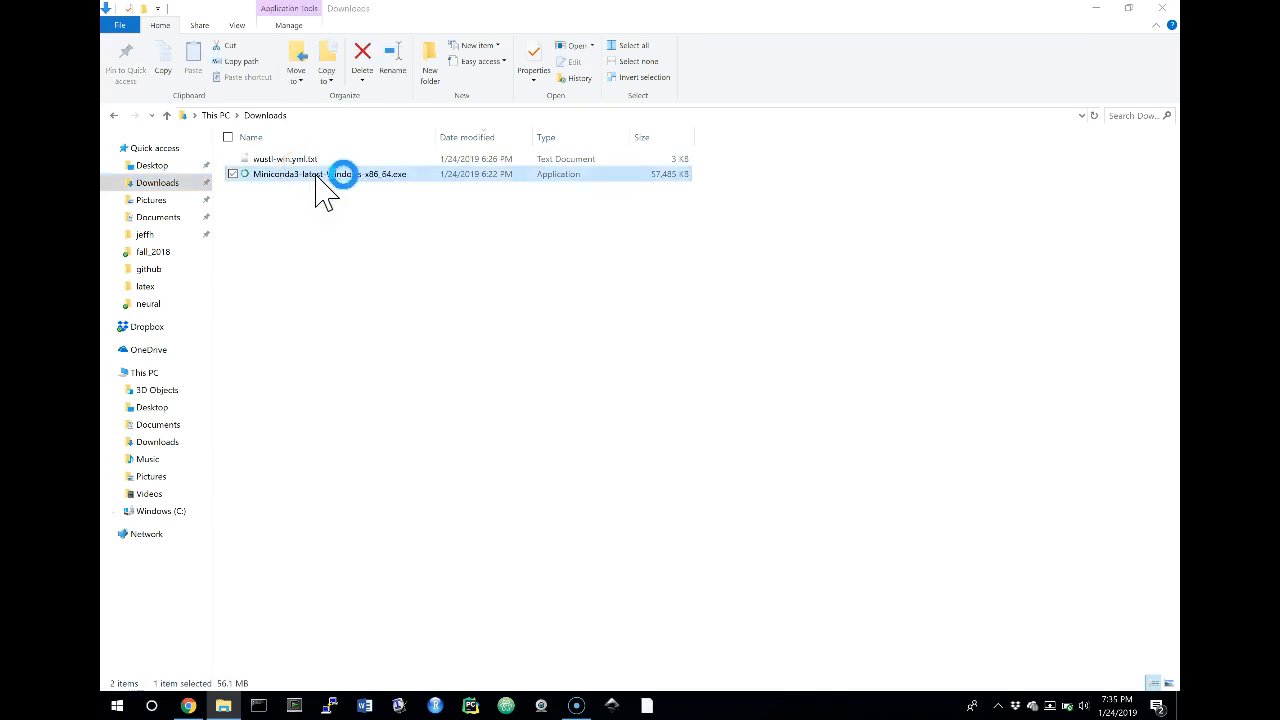
Accept the license and install Miniconda3 for Just Me in the default destination folder, with Anaconda registered as the default Python 3.7
click(744, 464)
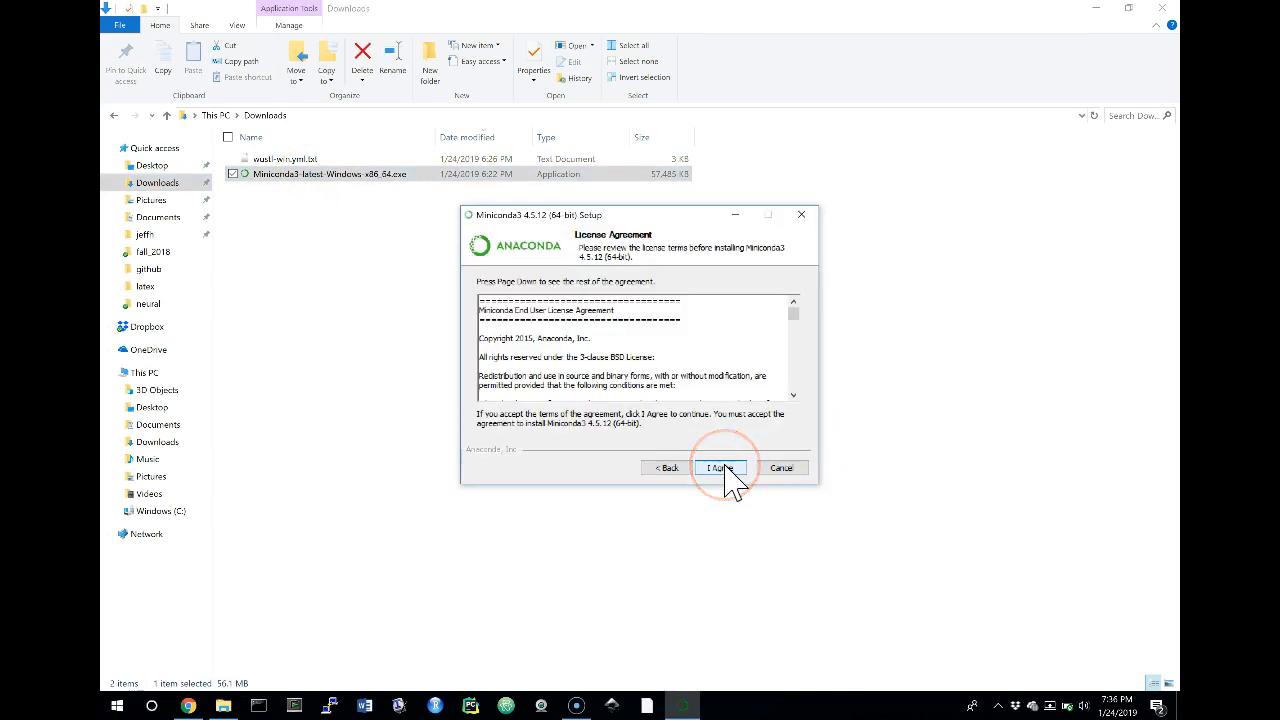
click(725, 467)
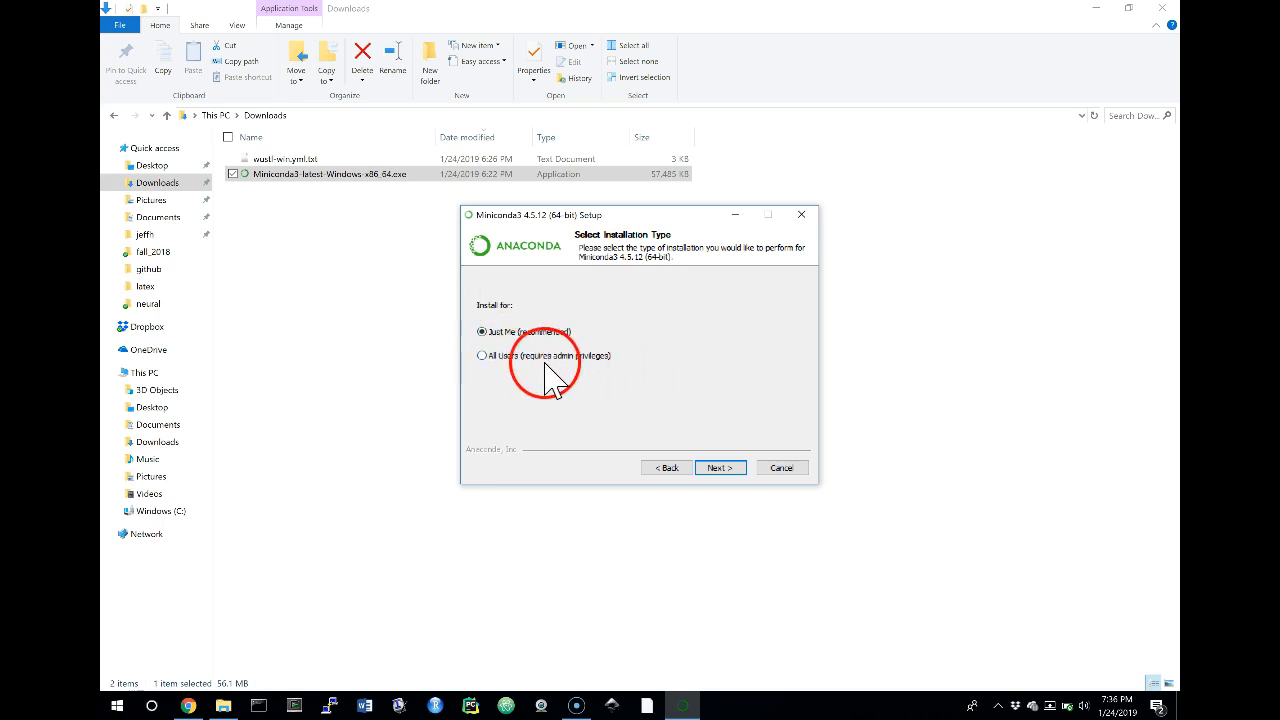
click(720, 468)
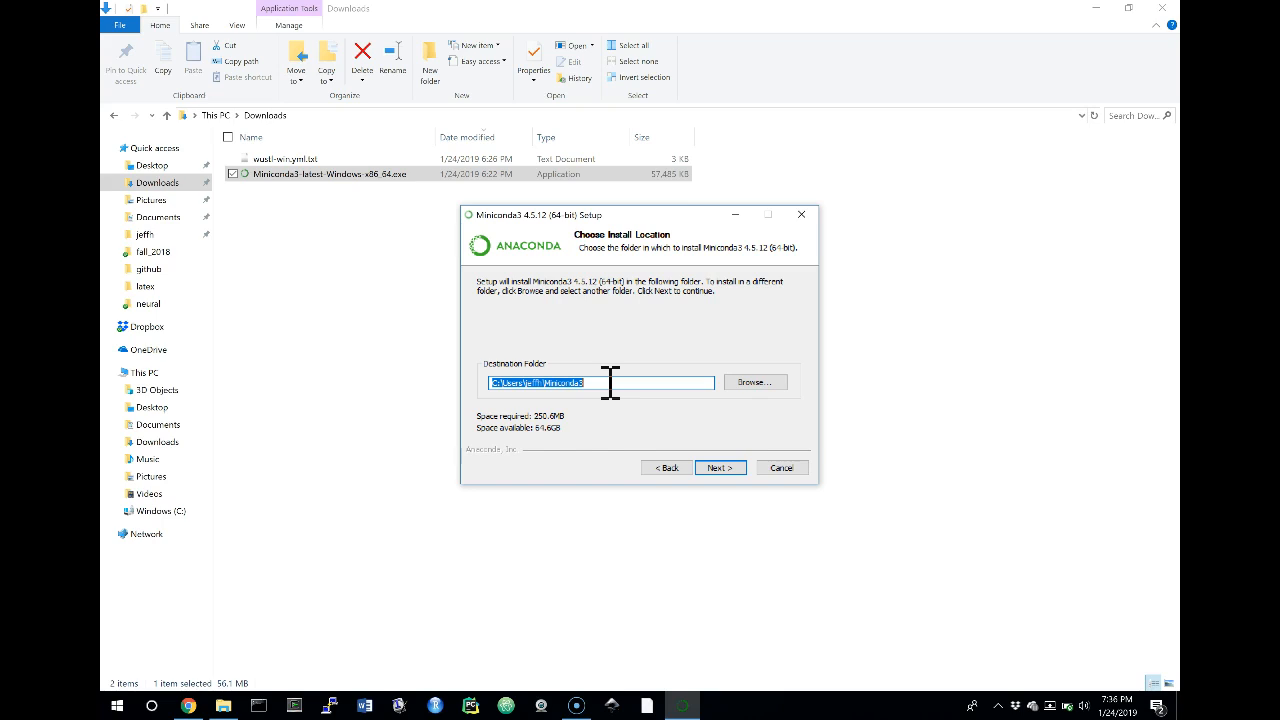
click(722, 466)
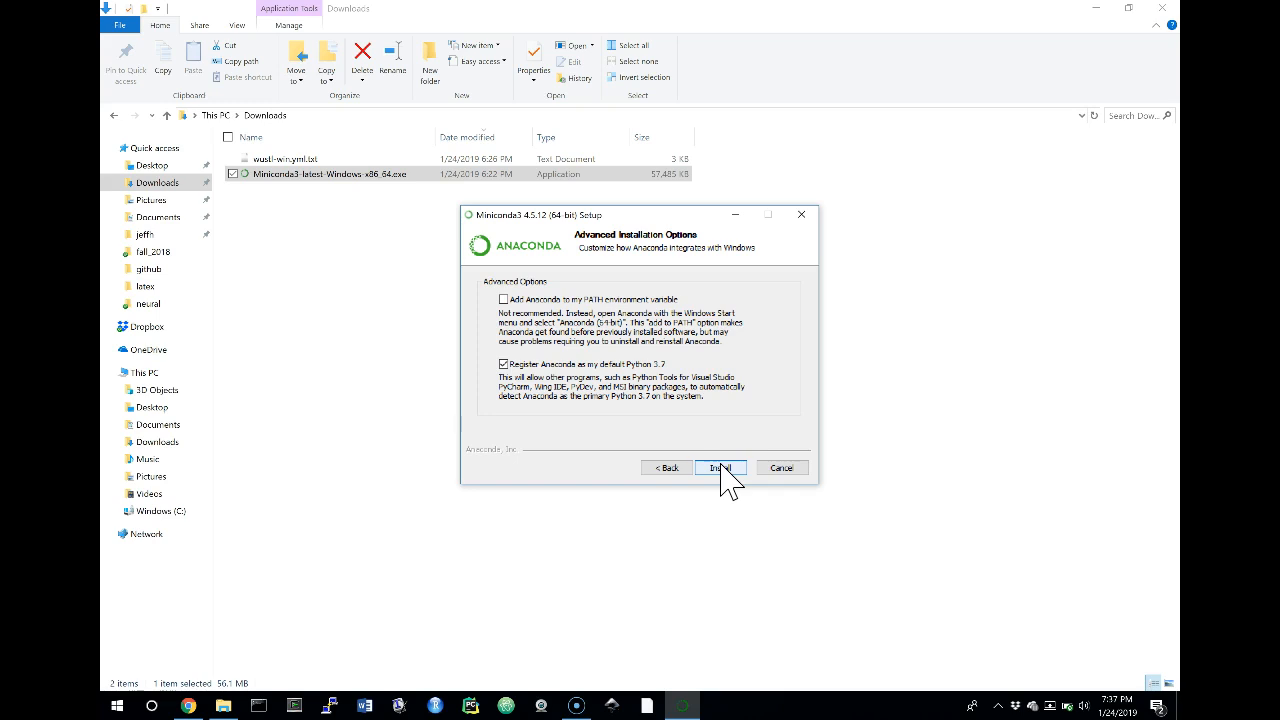
click(706, 463)
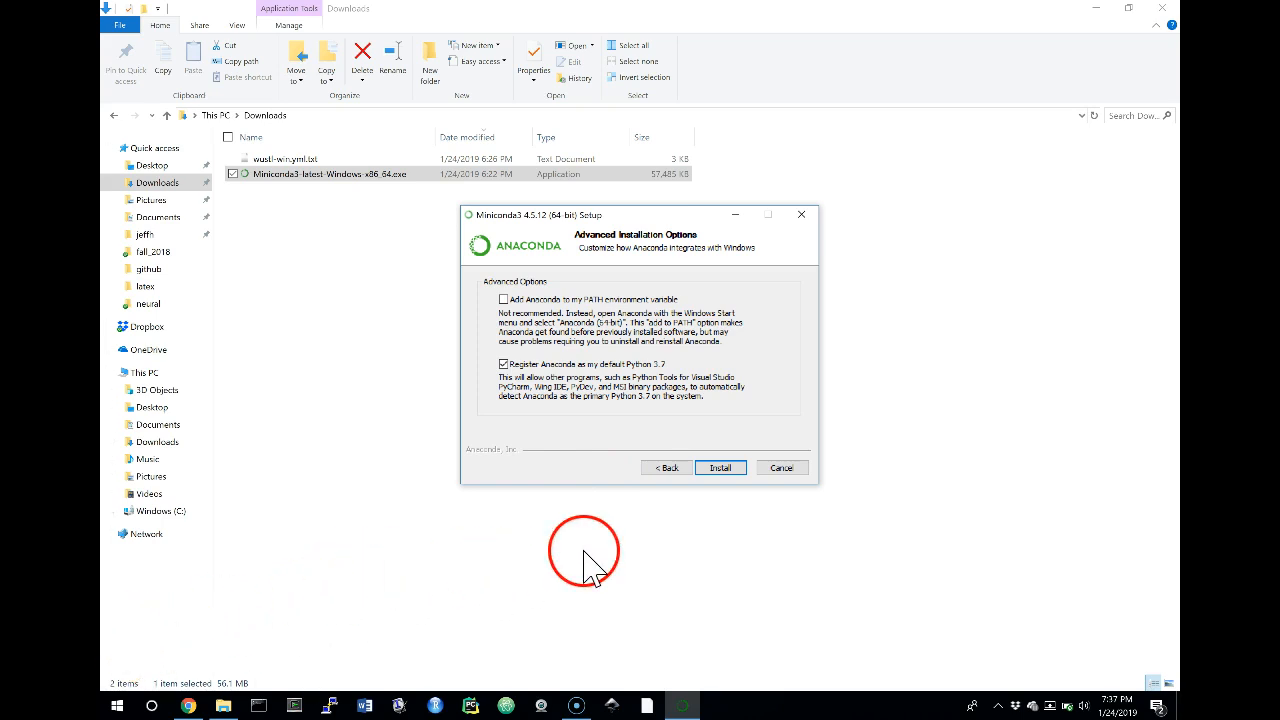
click(712, 468)
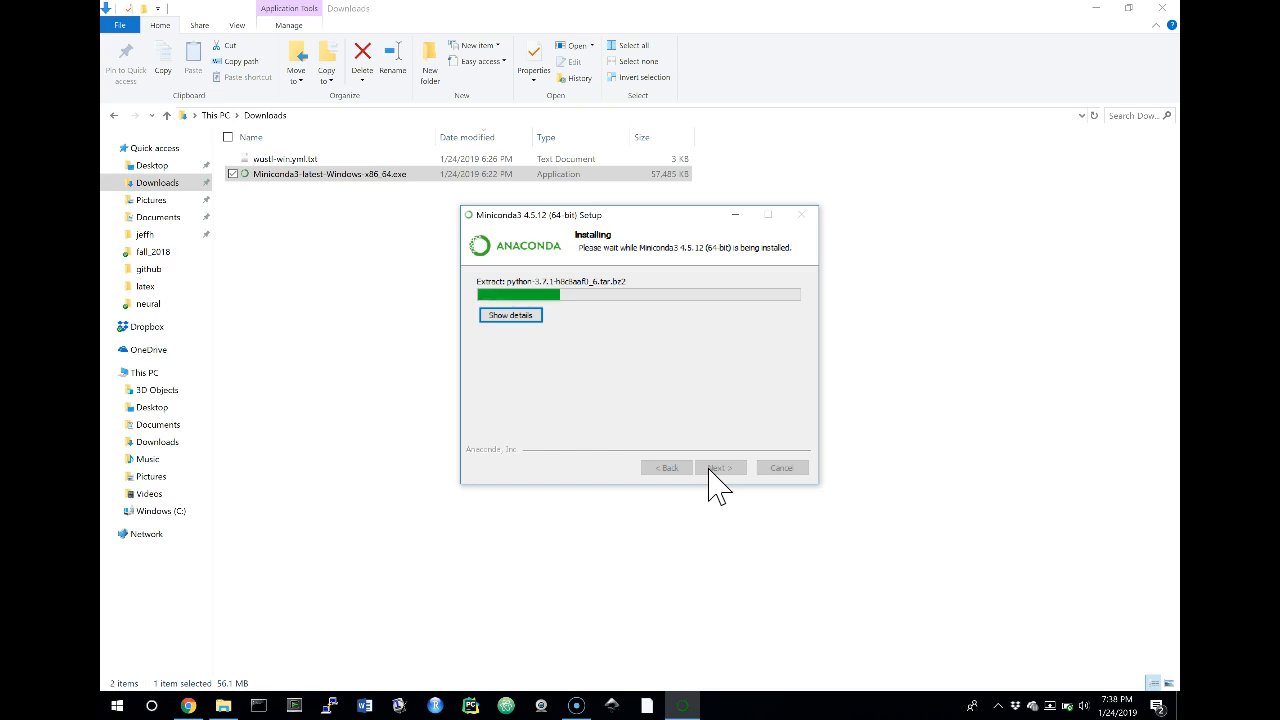
click(706, 471)
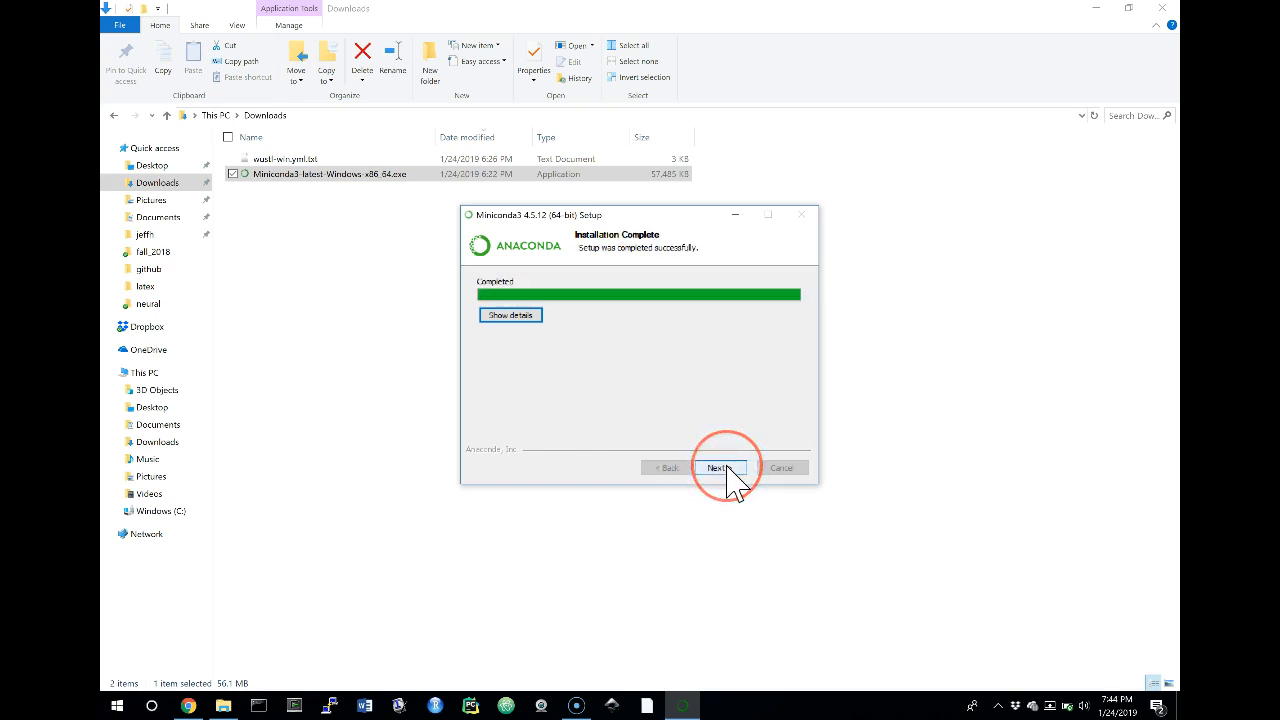
click(720, 468)
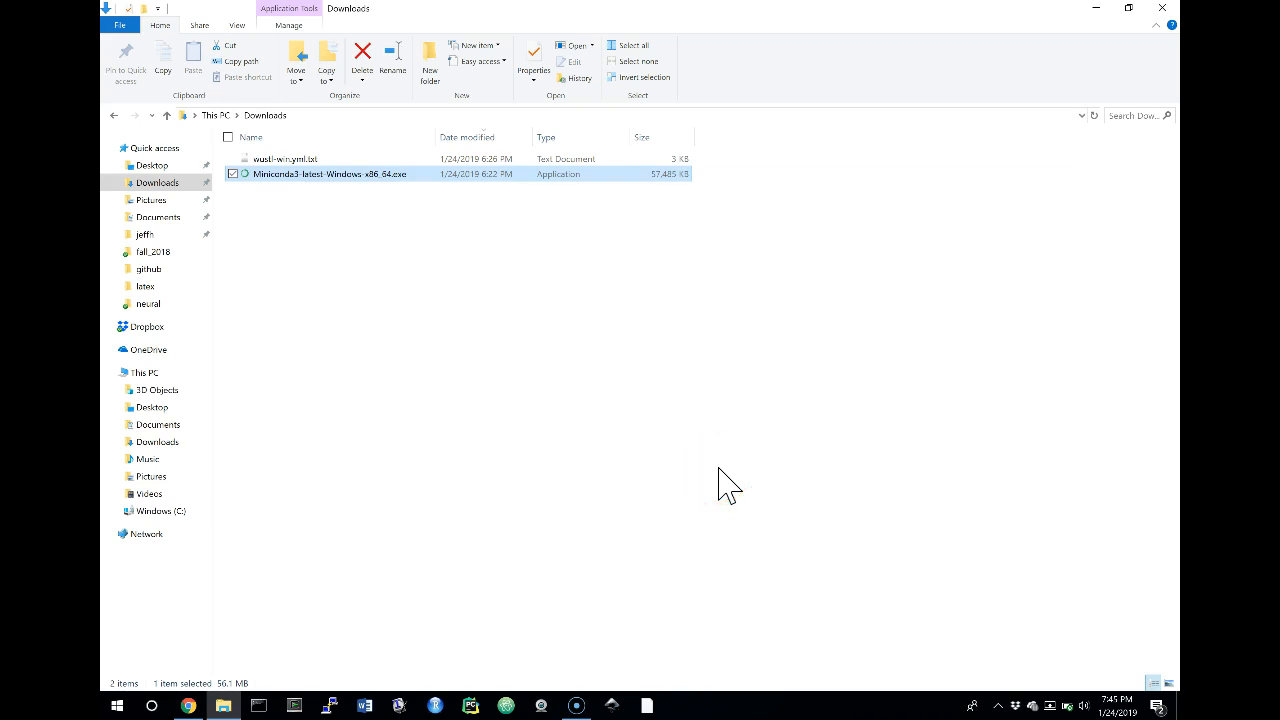
Switch to Chrome, search for the course instructor's name plus "wustl", and open the T81-558 Applications of Deep Neural Networks result
click(188, 706)
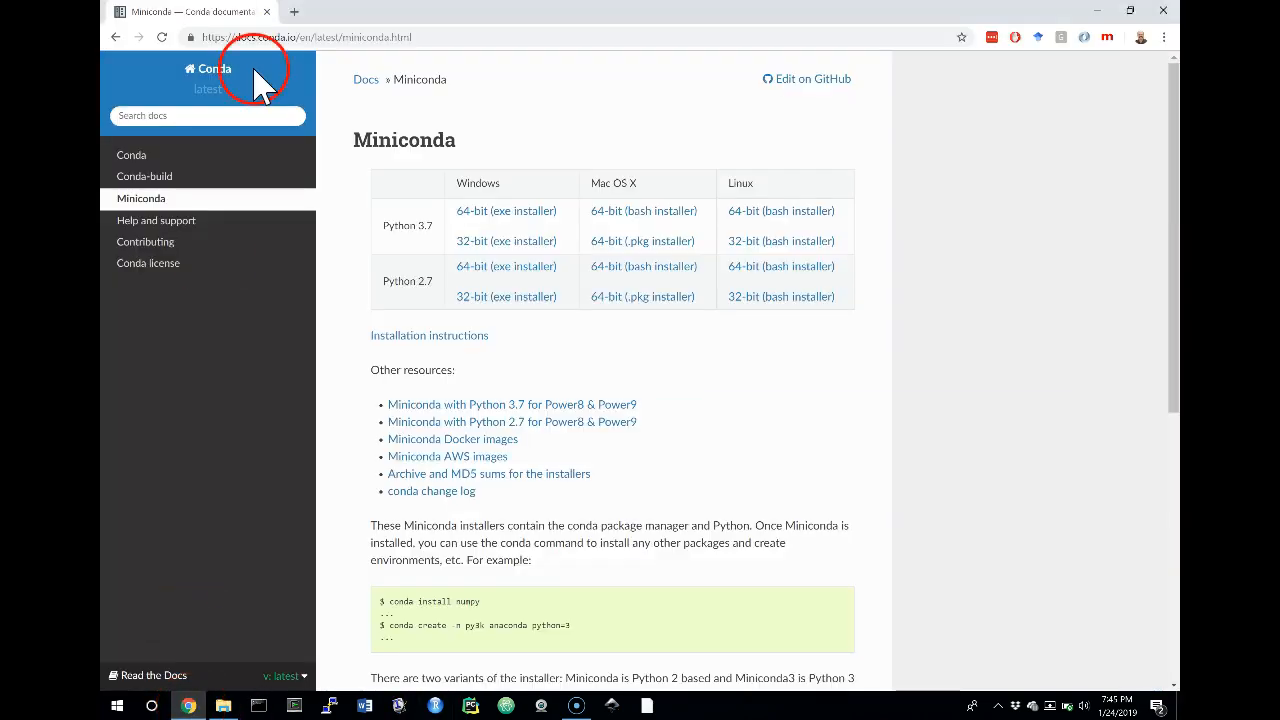
click(423, 37)
text(jeff heaton wustl)
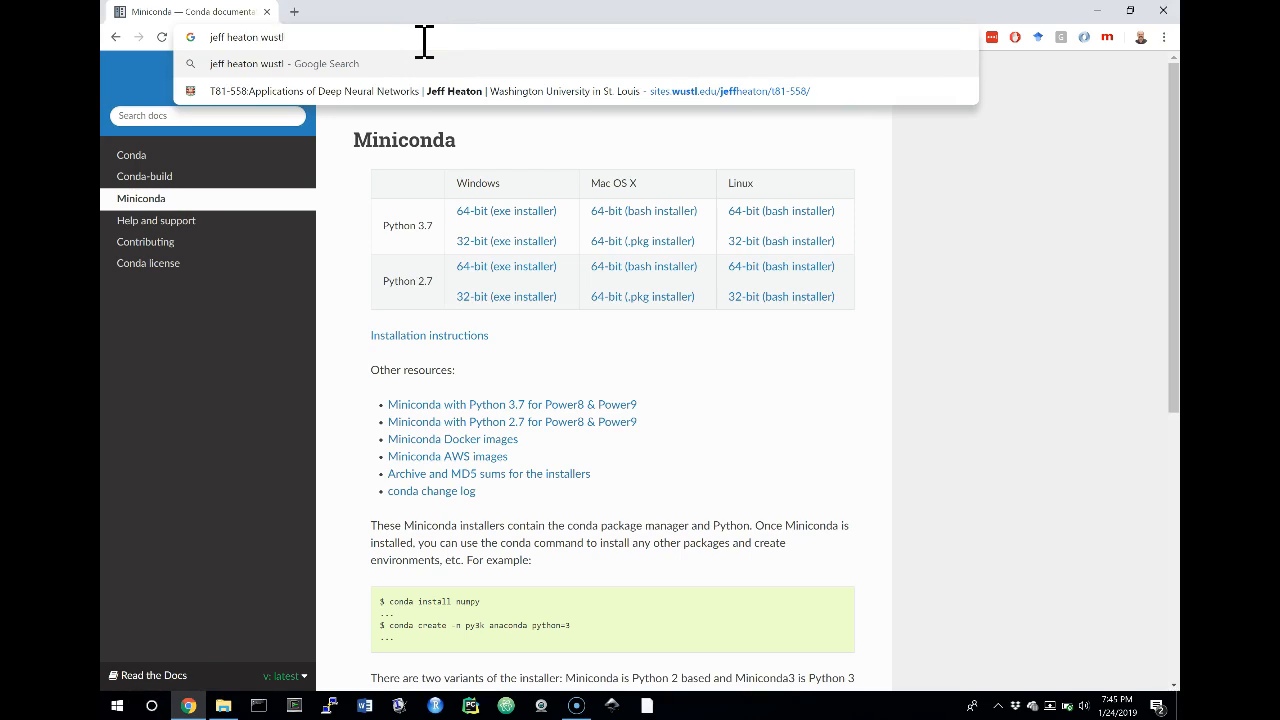
key(Return)
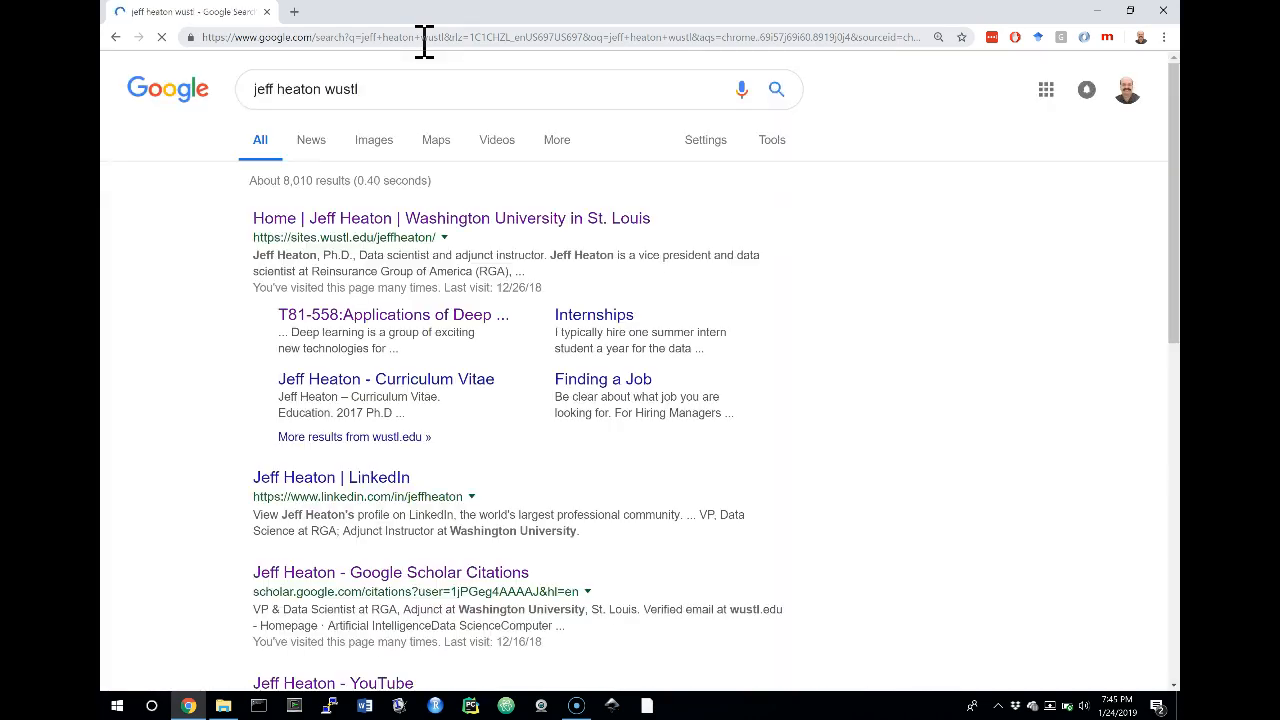
click(346, 318)
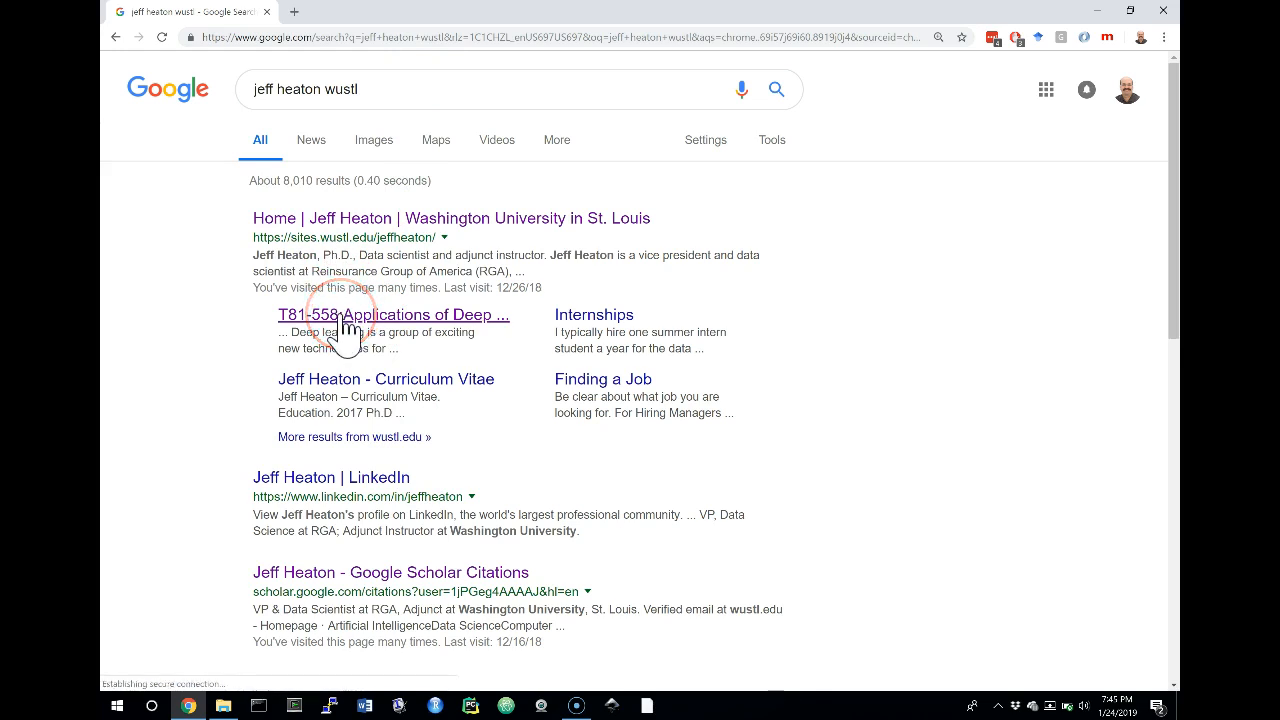
Open the Course Content/Sessions (GitHub) repository from the course materials list
scroll(481, 392, down, 10)
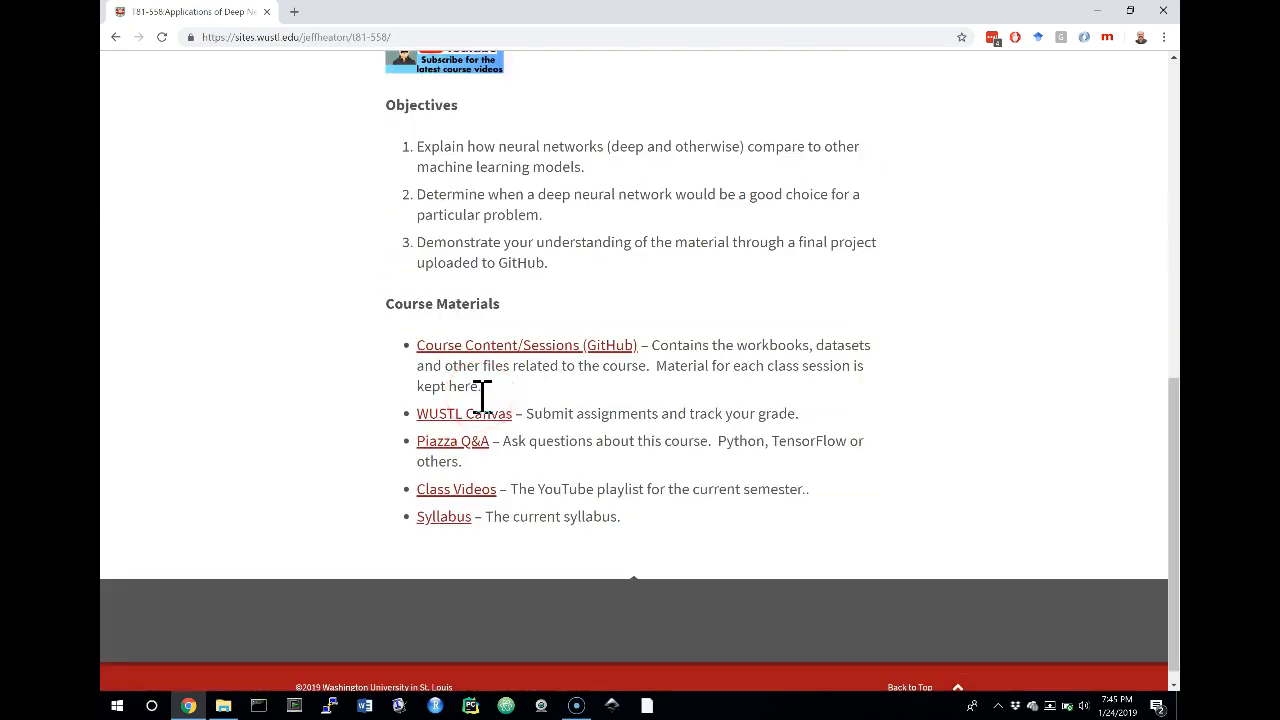
click(530, 327)
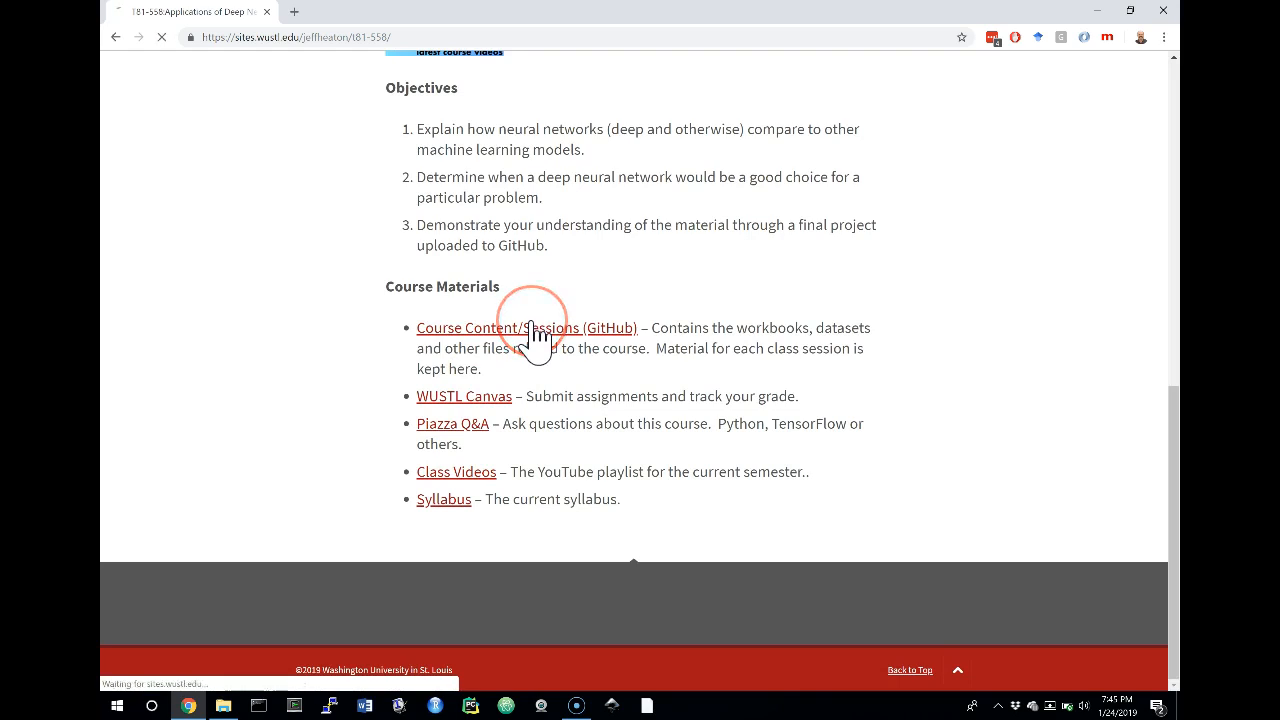
click(1151, 488)
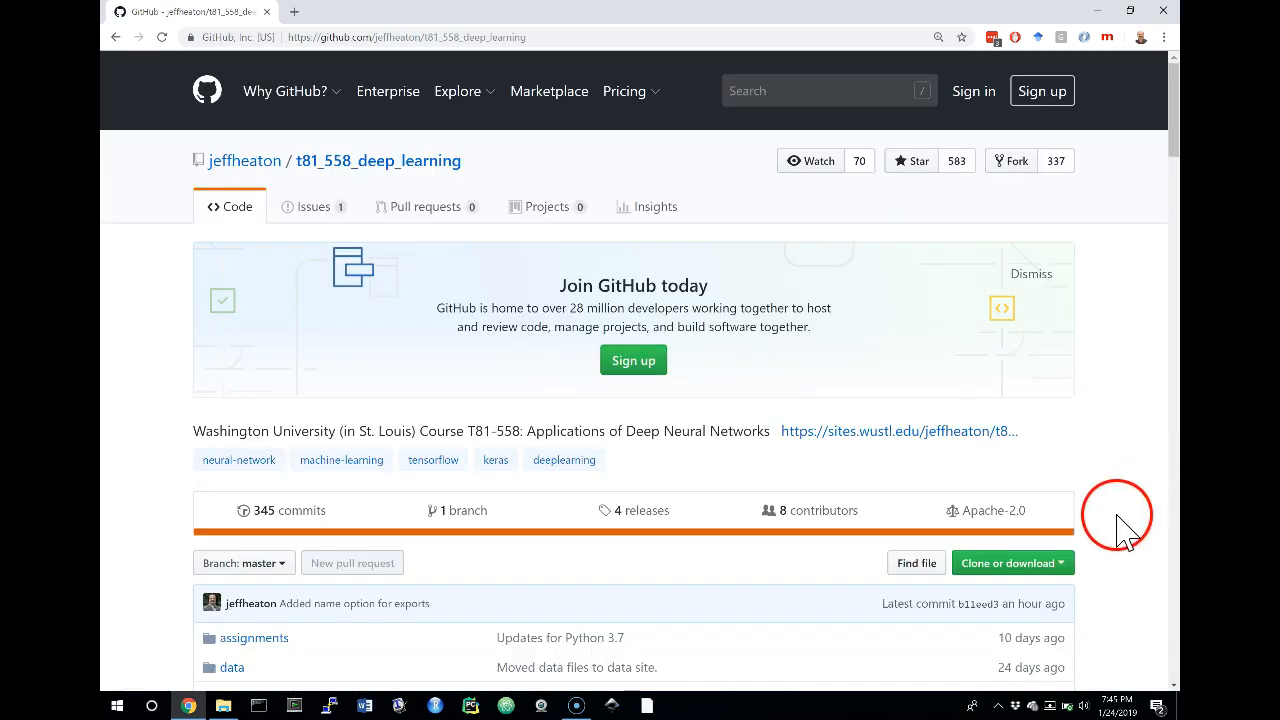
Download the t81_558_deep_learning repository as a ZIP file
click(1067, 570)
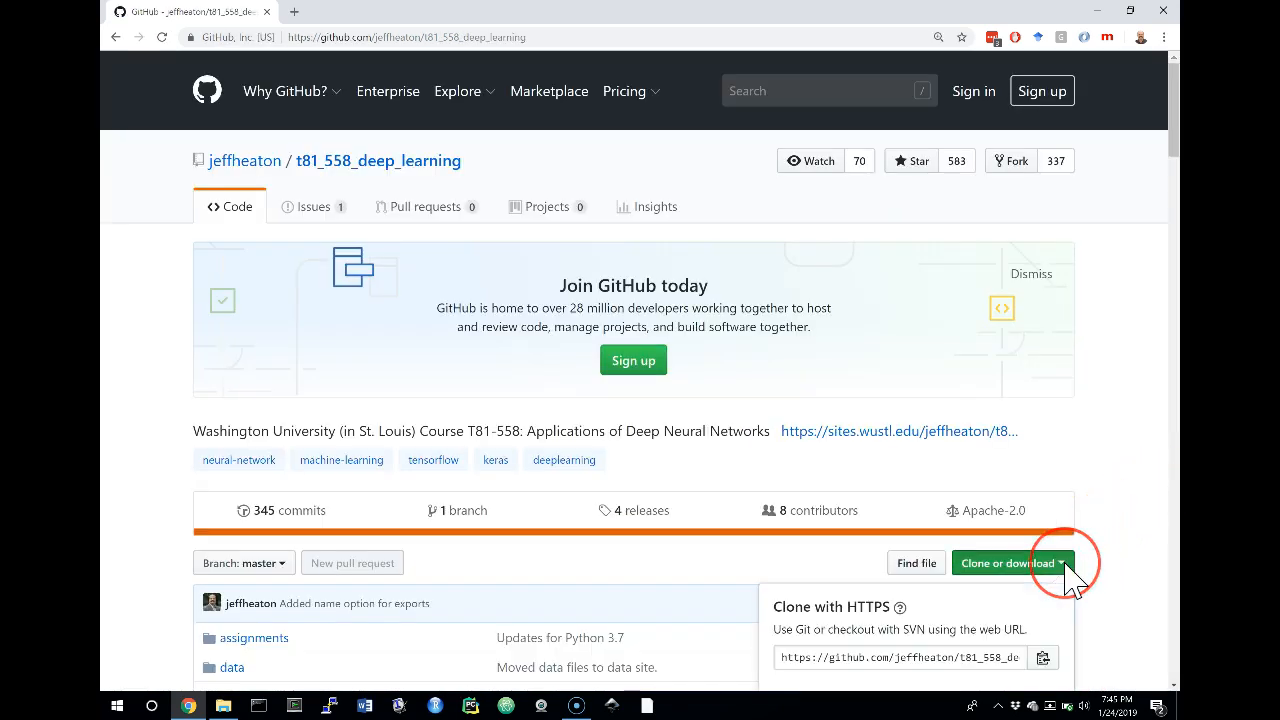
scroll(1070, 578, down, 1)
scroll(1067, 567, down, 1)
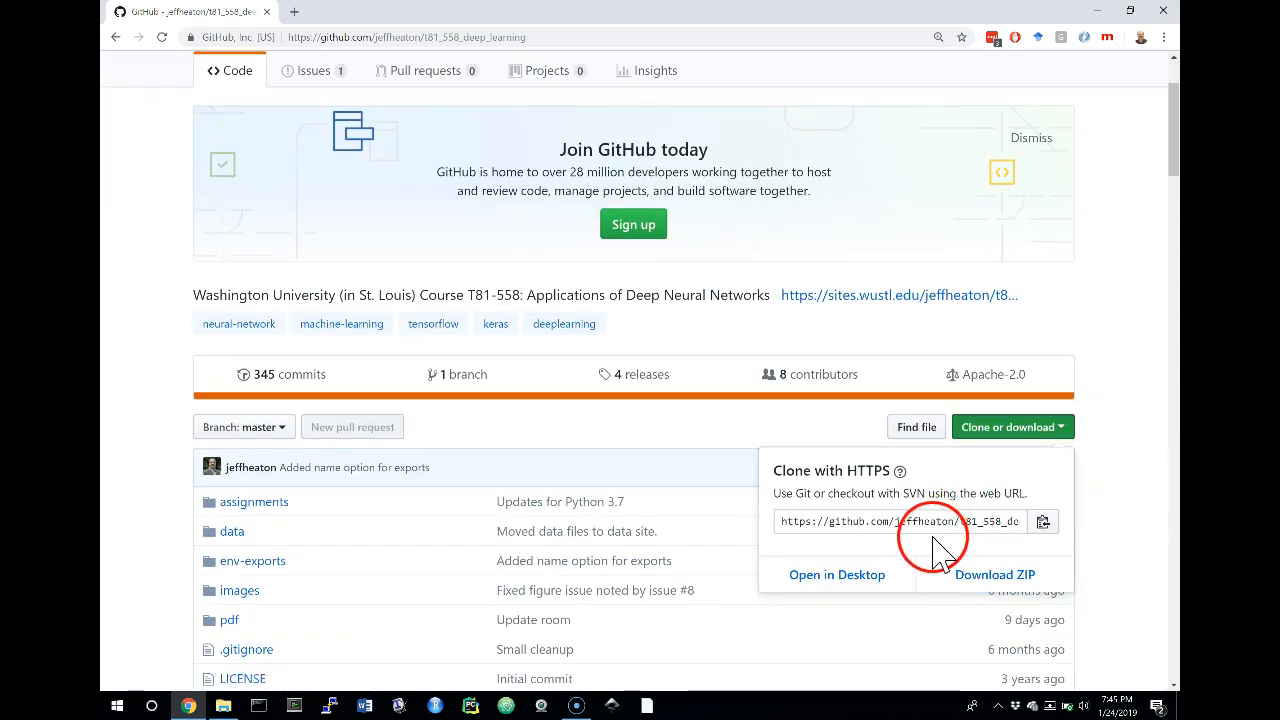
click(970, 590)
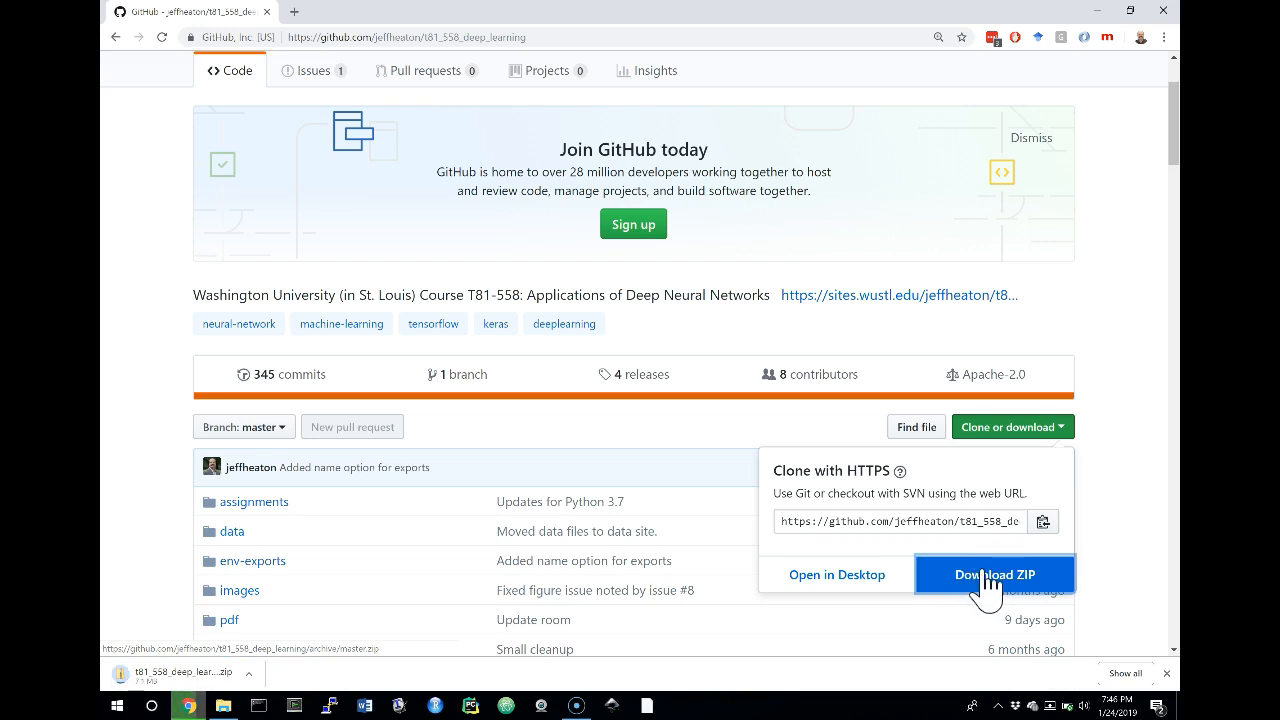
Dismiss the clone options and open the t81_558_class01_intro_python.ipynb notebook from the repository's file list
click(1148, 432)
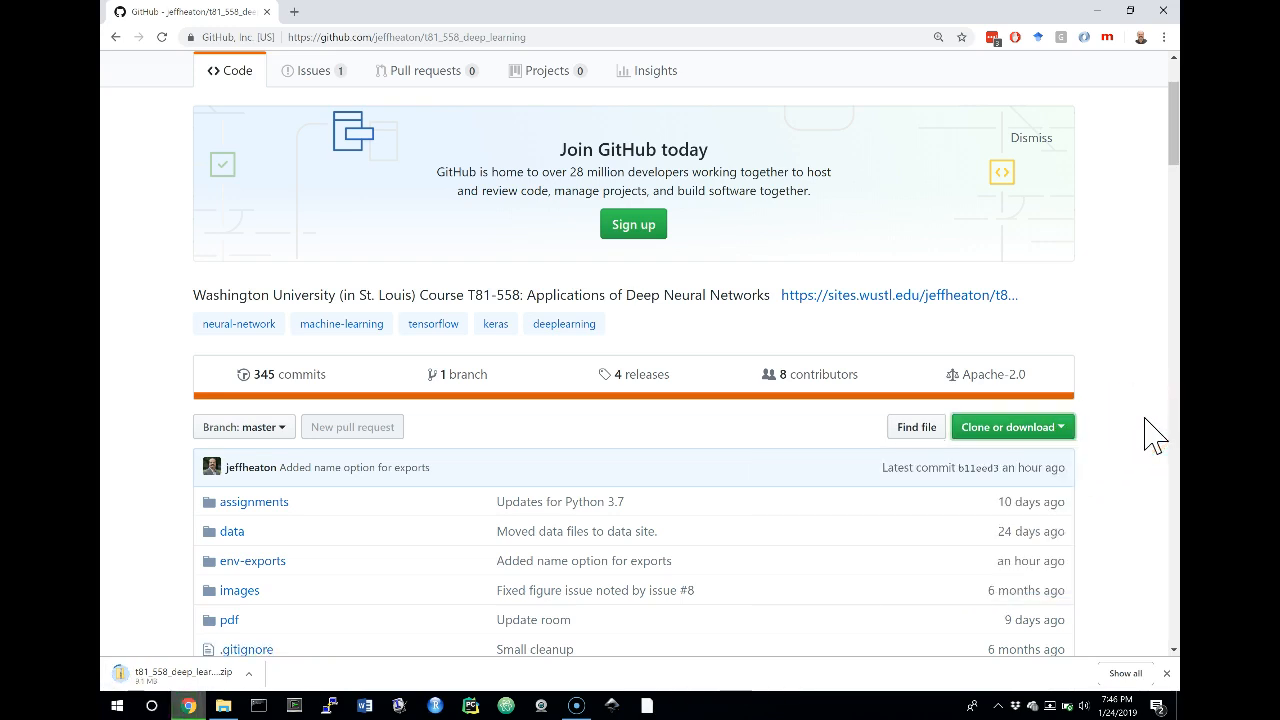
scroll(1150, 432, down, 1)
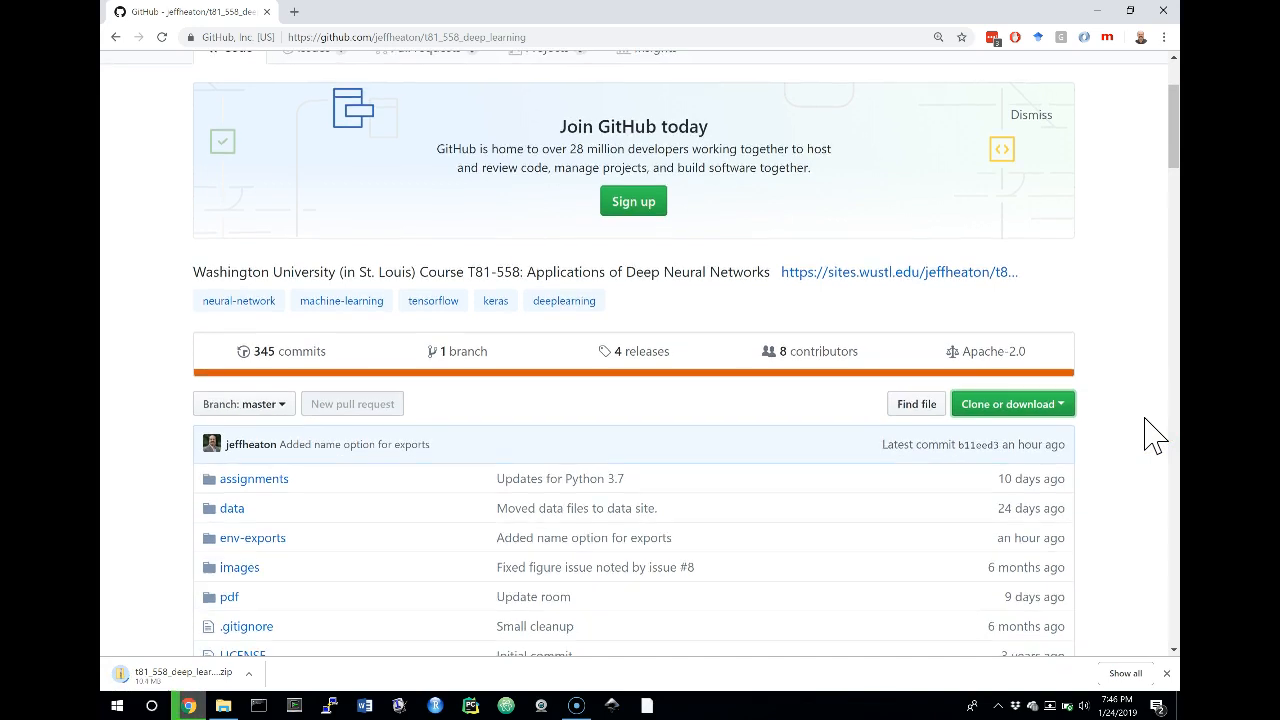
scroll(1150, 432, down, 2)
scroll(1150, 432, down, 3)
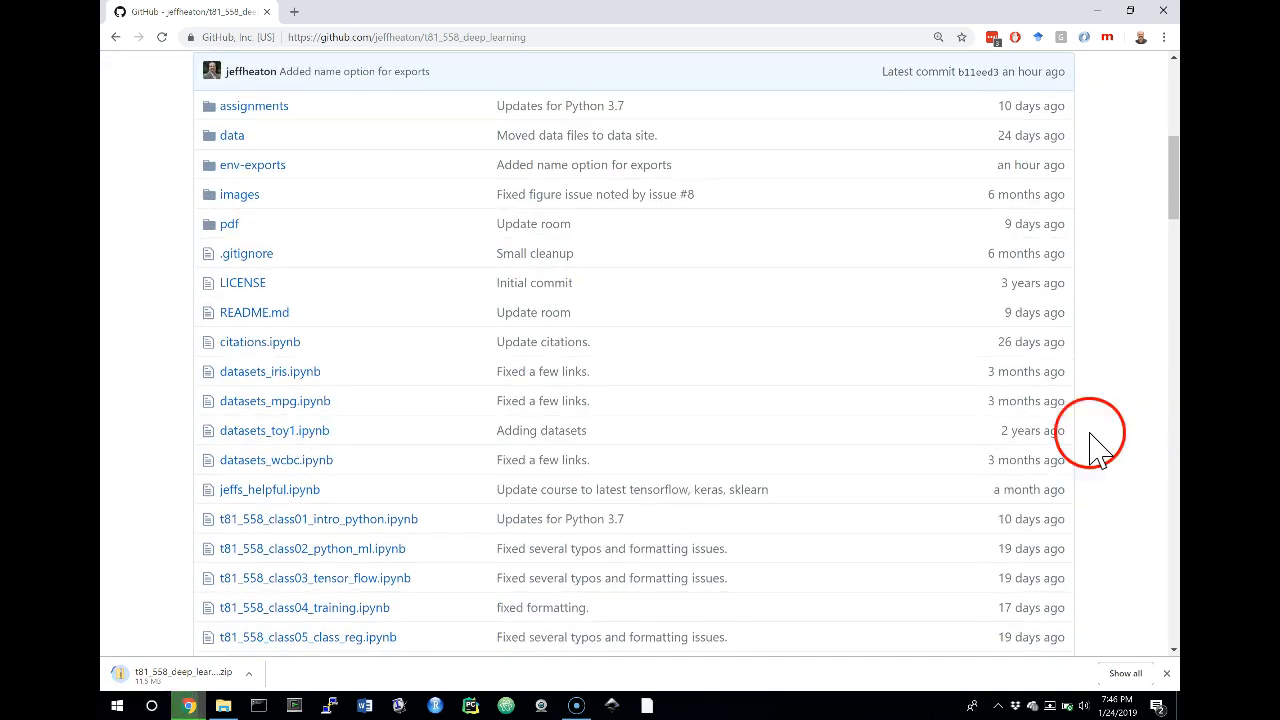
click(384, 522)
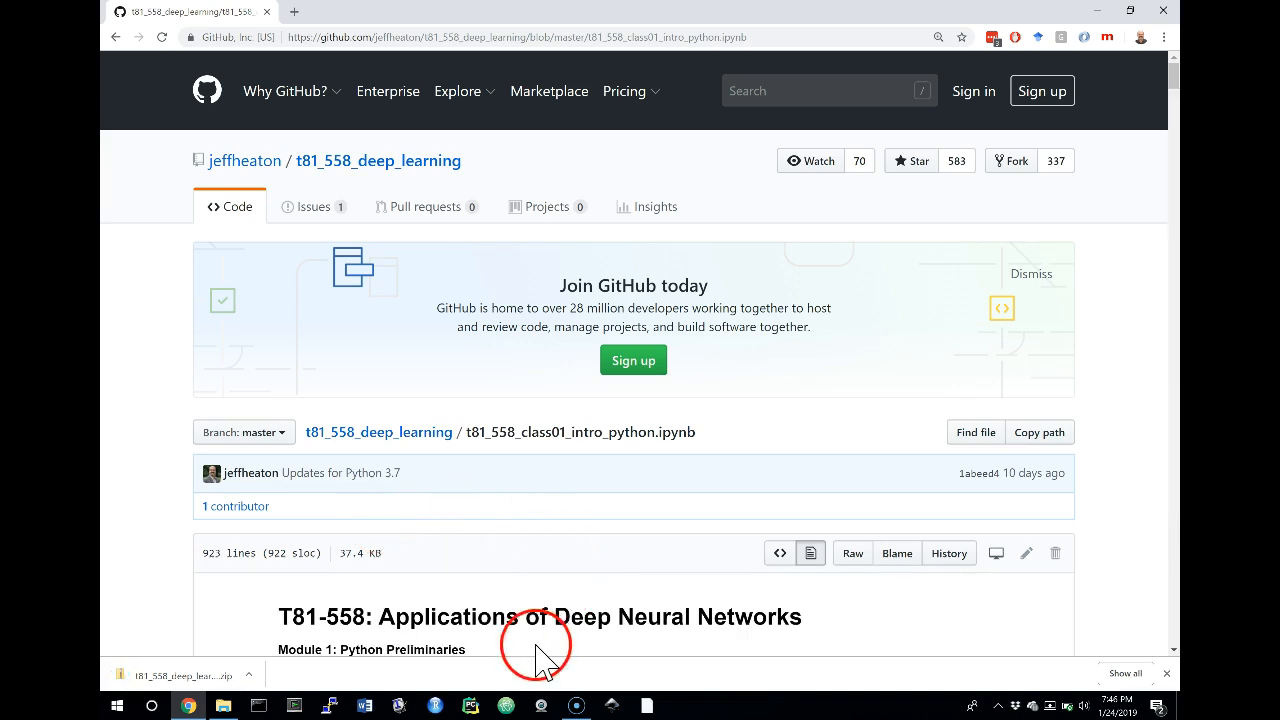
Find the notebook's instructions for installing Python and TensorFlow, including the section on TensorFlow incompatibility with Python 3.7
scroll(527, 605, down, 4)
scroll(527, 605, down, 20)
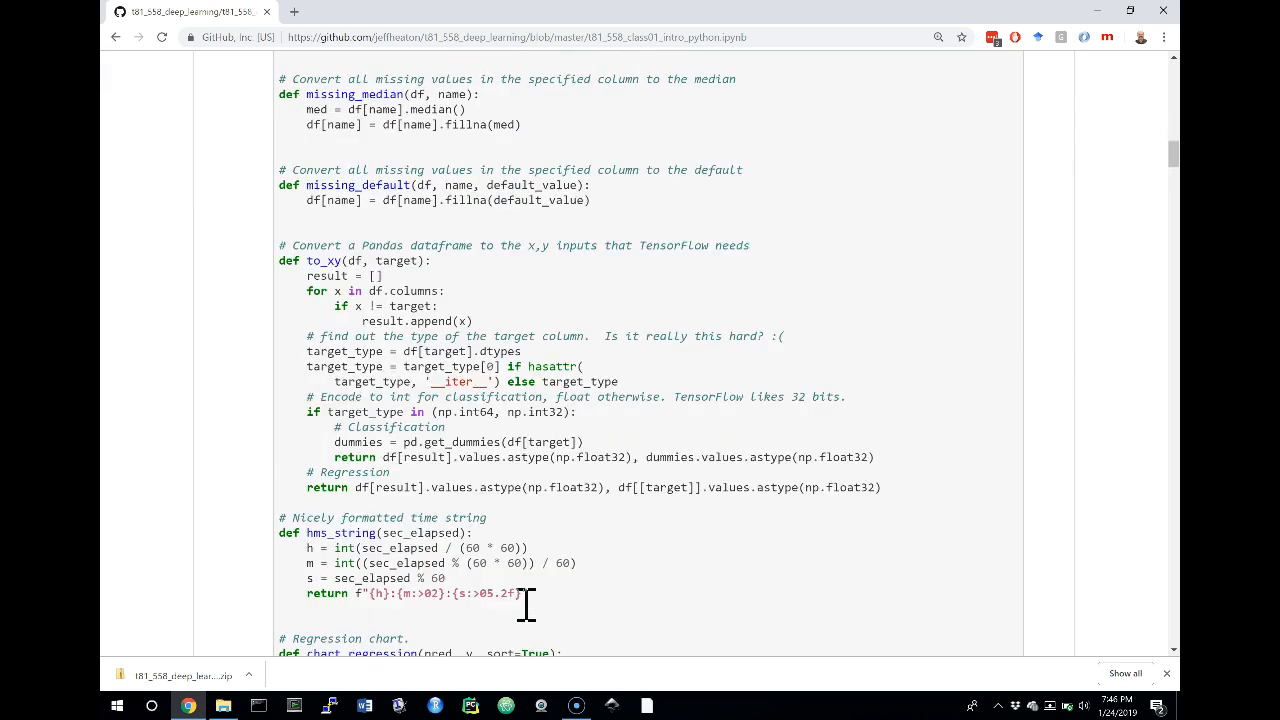
scroll(527, 605, down, 20)
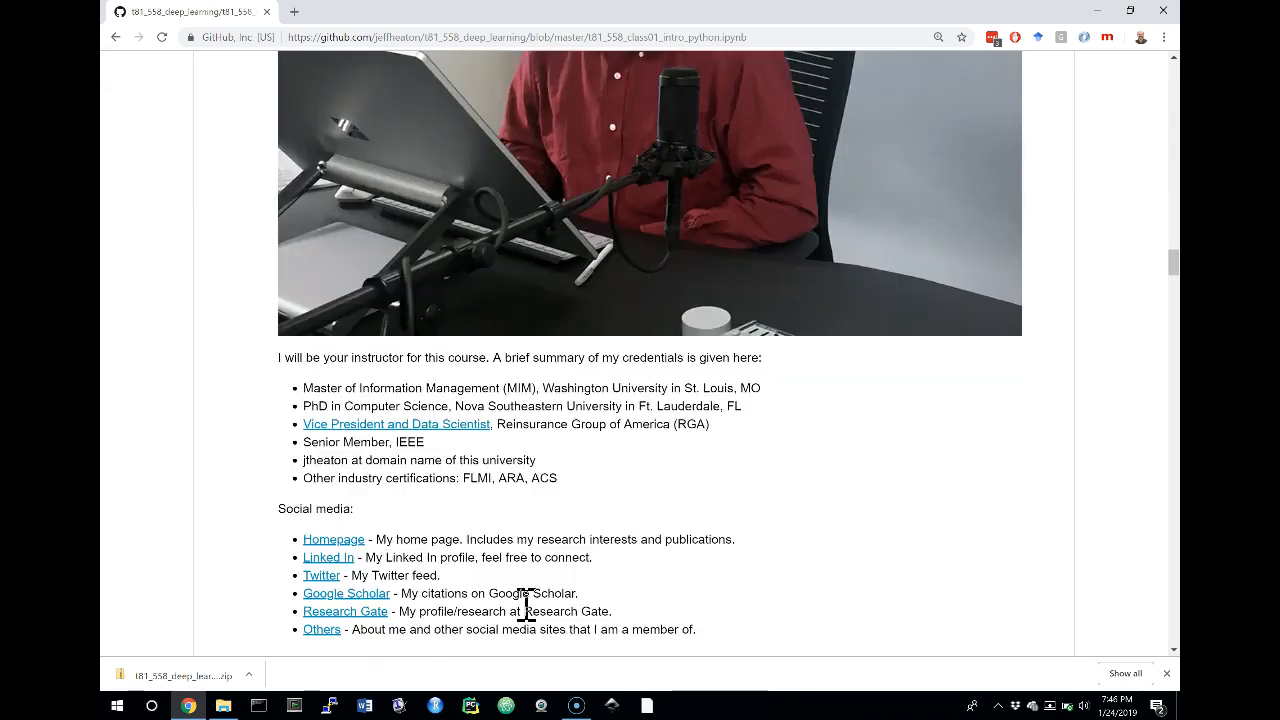
scroll(527, 605, down, 10)
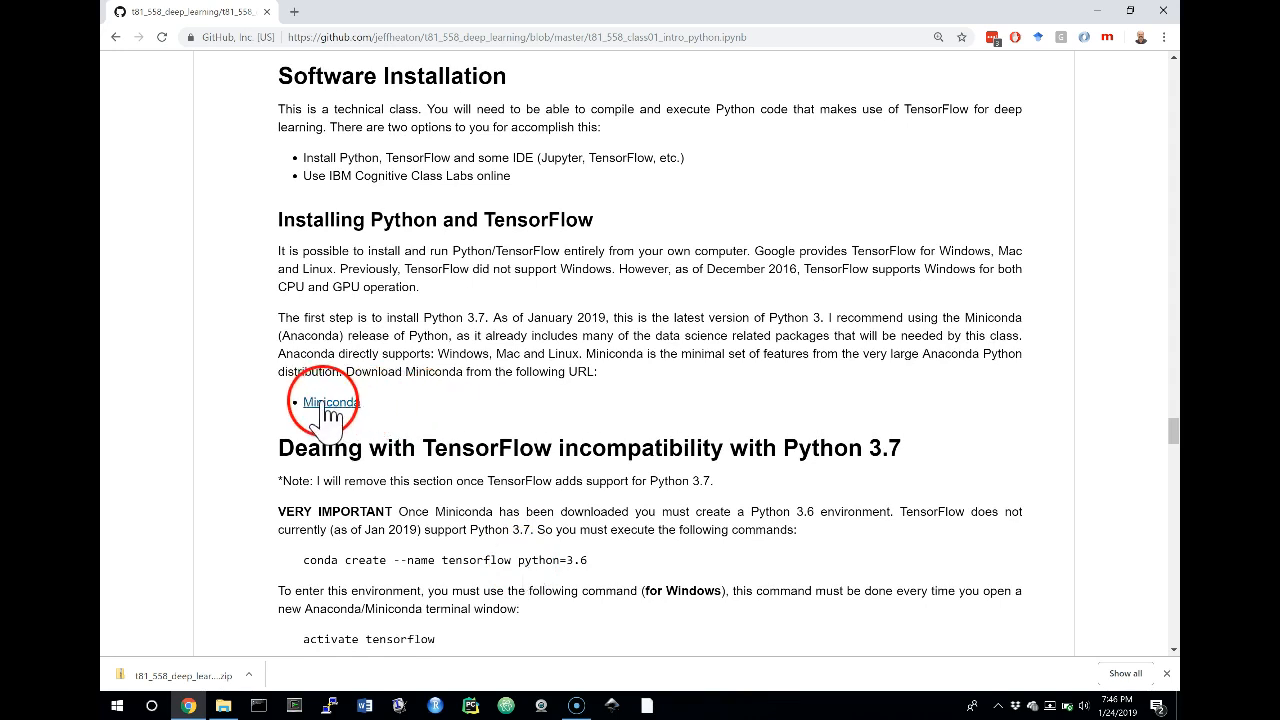
scroll(340, 418, down, 2)
scroll(340, 418, down, 2)
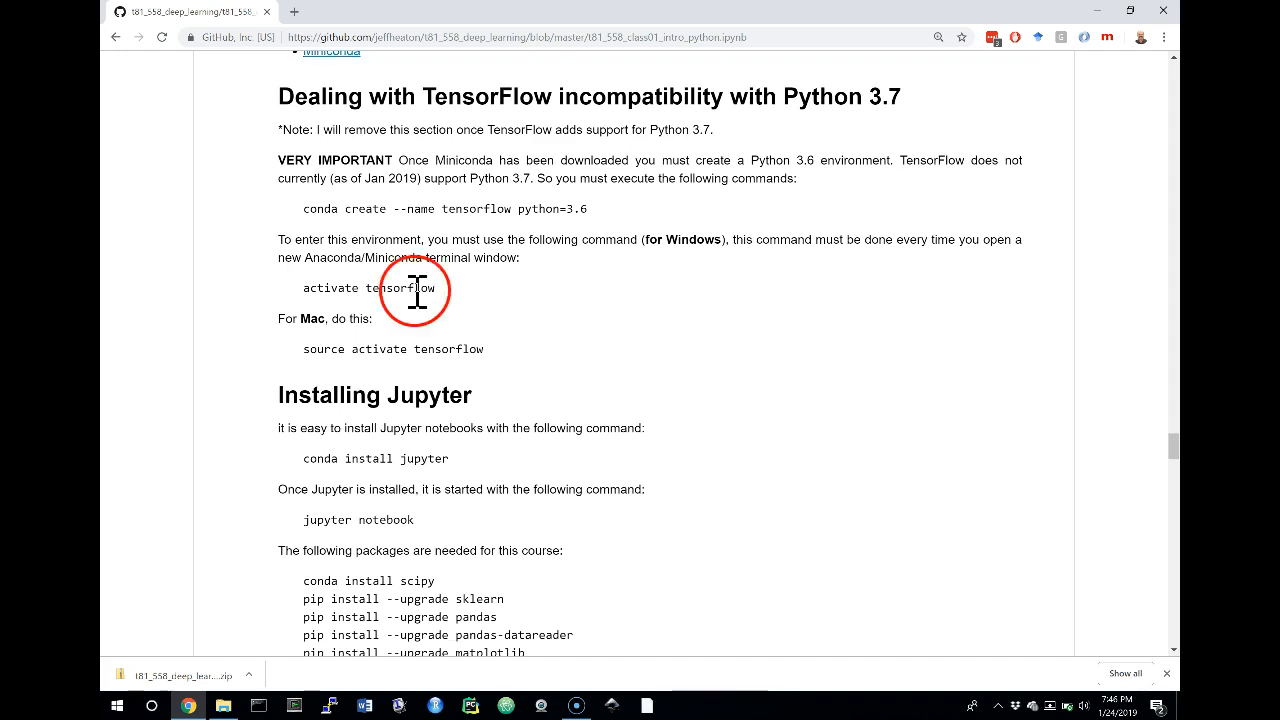
click(306, 211)
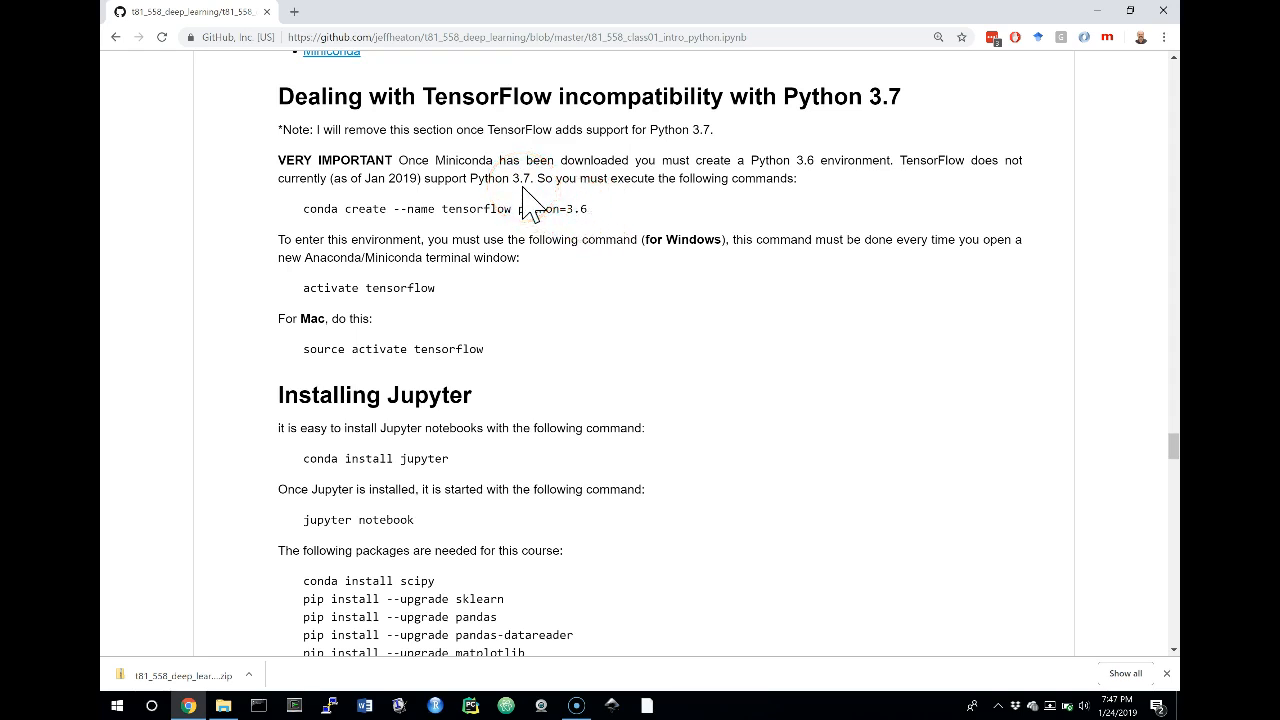
Open Anaconda Prompt and move its window so that the conda create command in the notebook stays readable
click(117, 707)
text(ana)
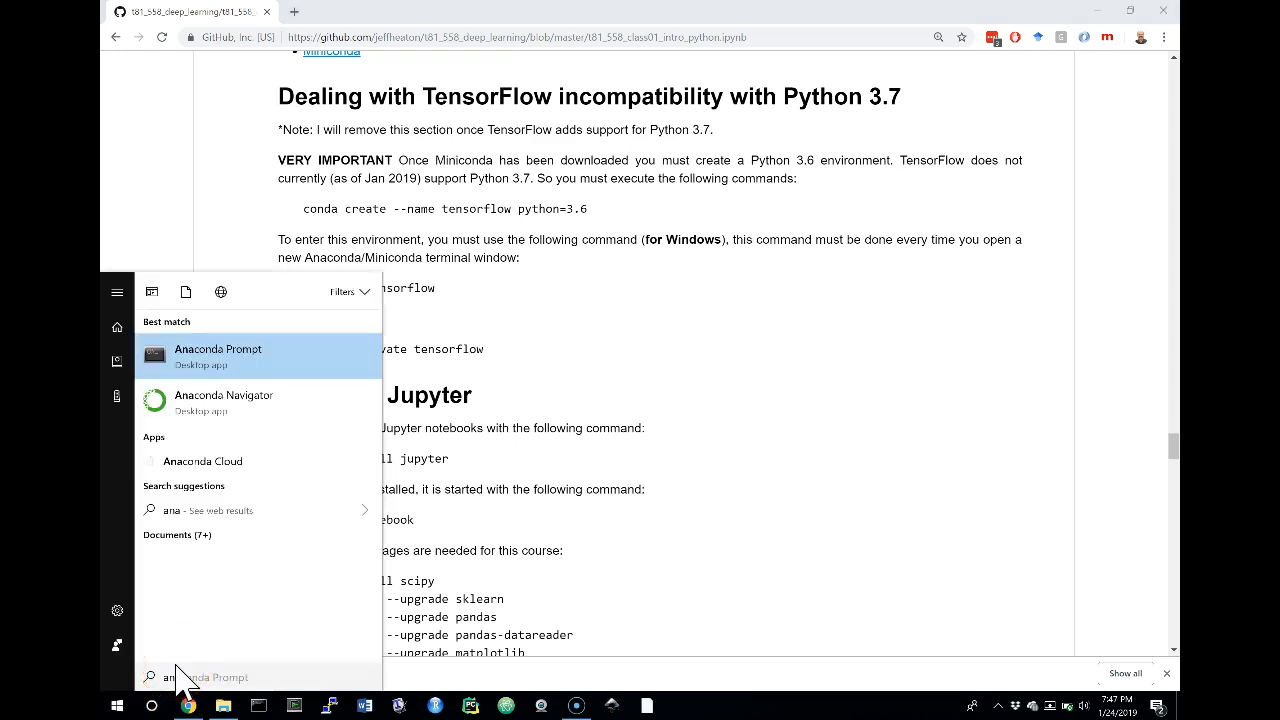
click(216, 360)
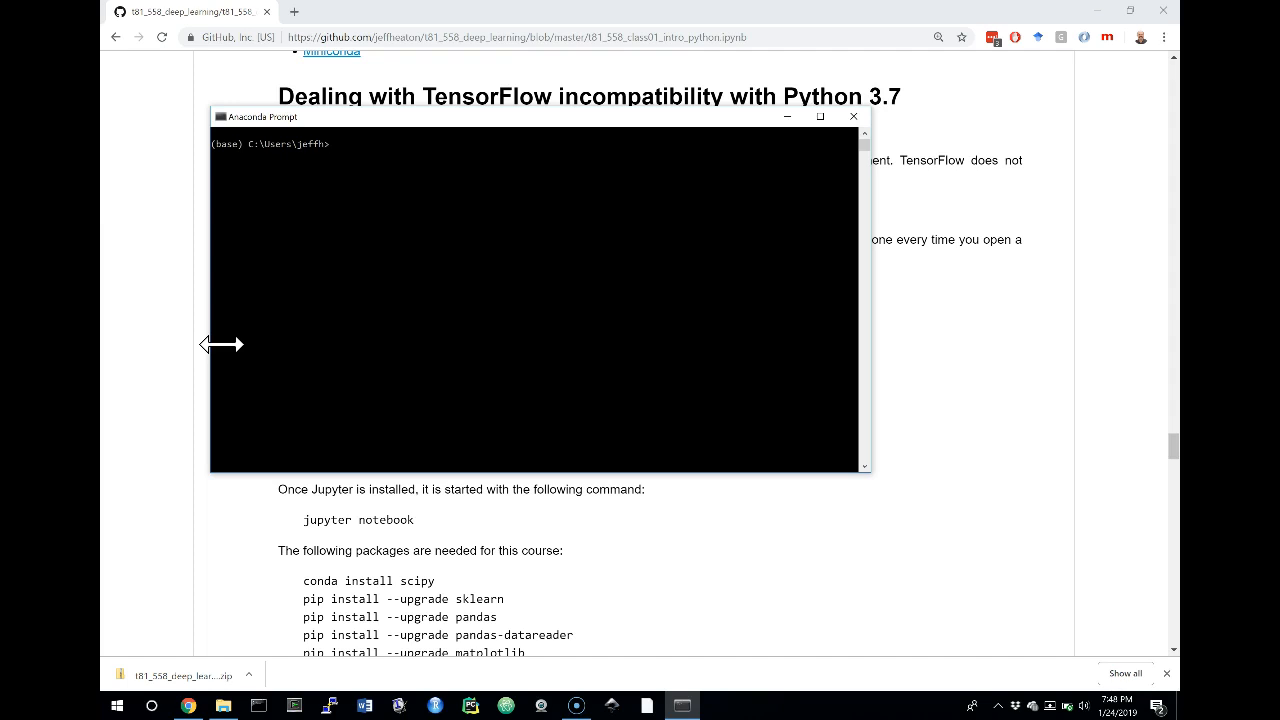
drag(420, 120, 683, 268)
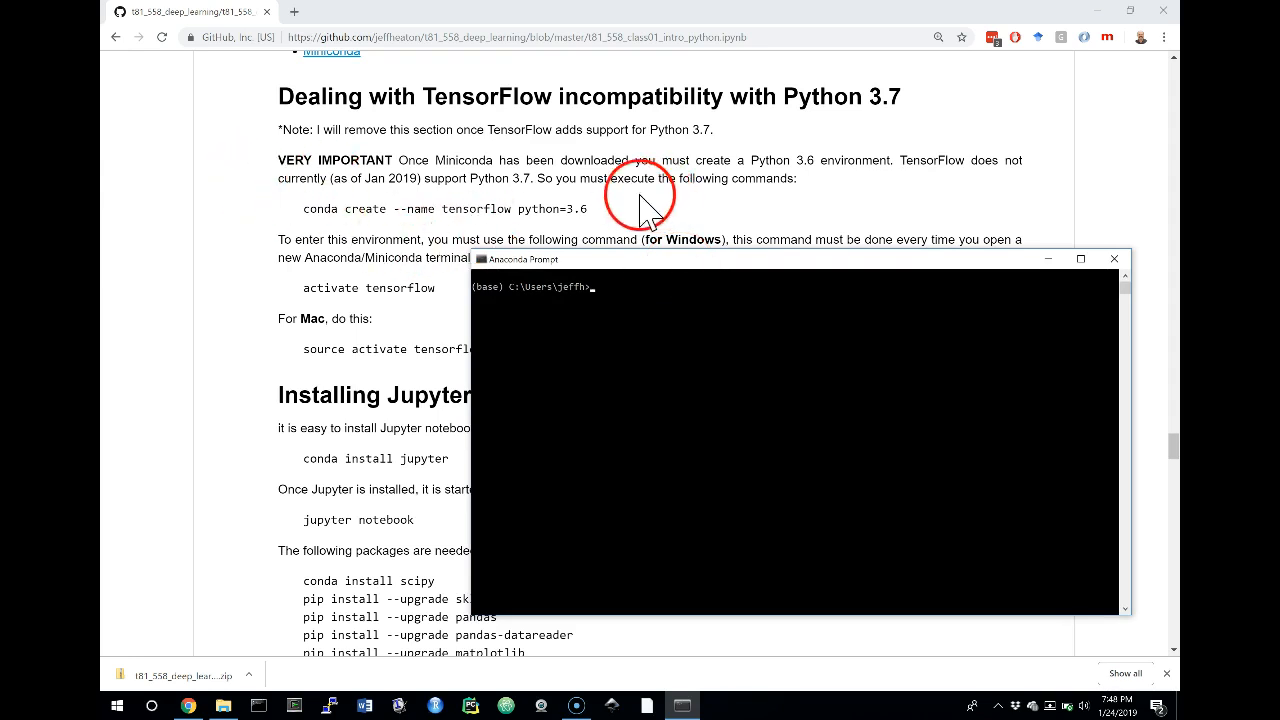
Copy the notebook's command conda create --name tensorflow python=3.6, run it in Anaconda Prompt and accept the package plan
drag(305, 208, 591, 206)
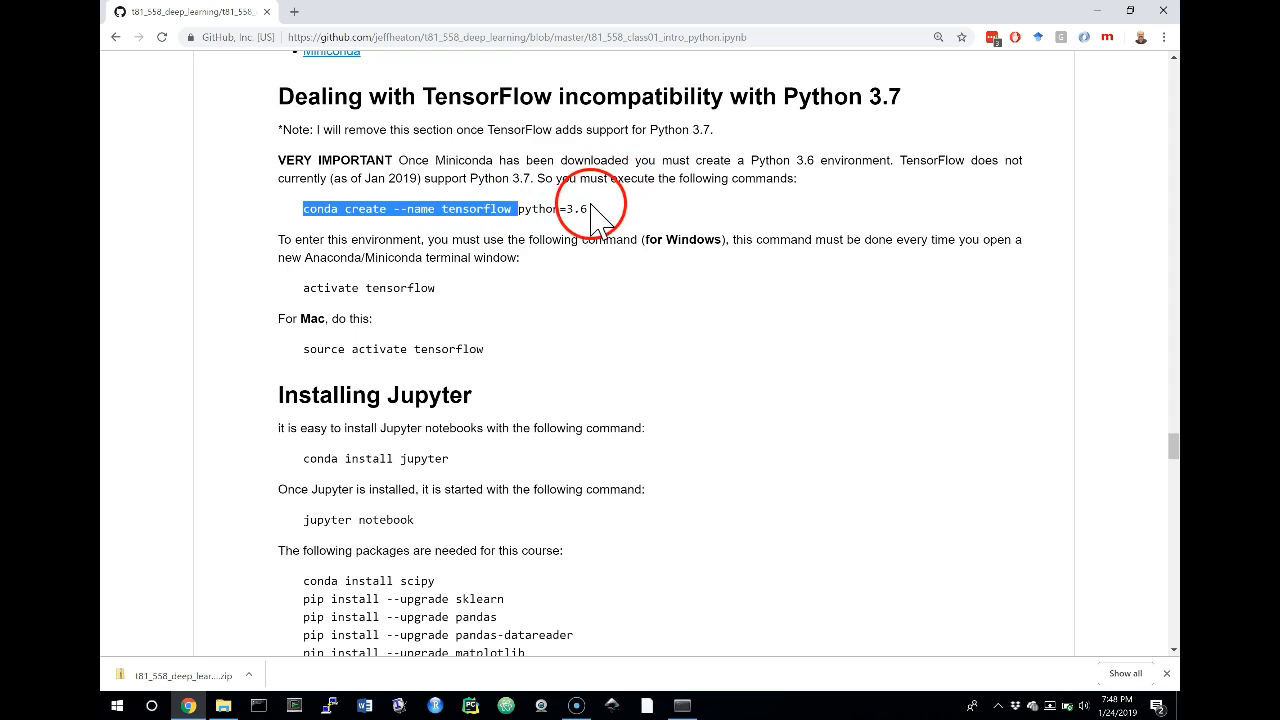
click(591, 206)
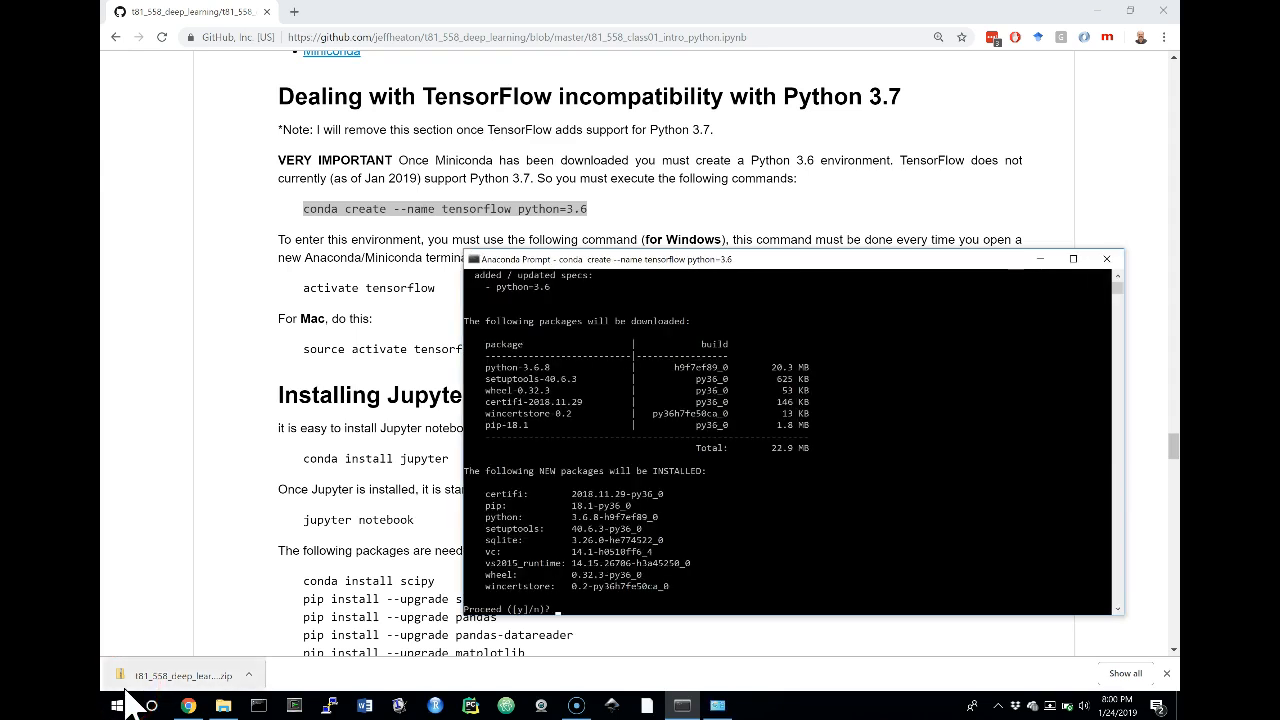
text(y)
key(Return)
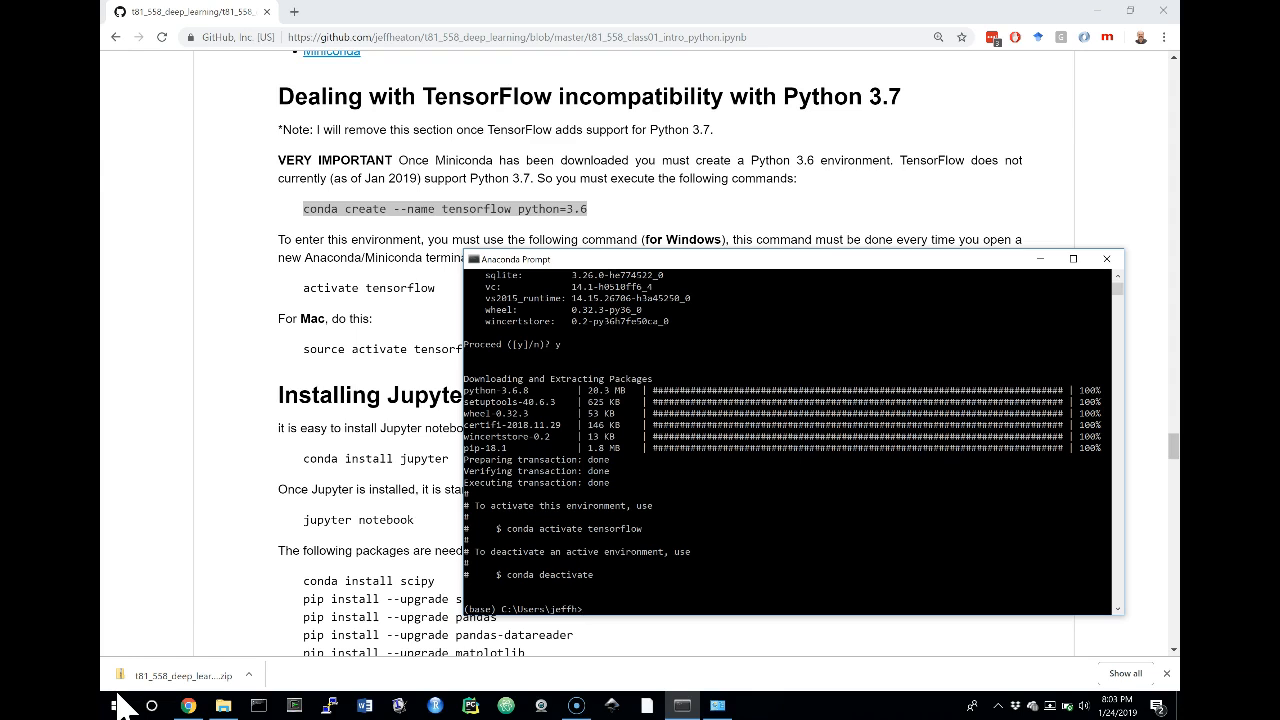
Run activate tensorflow to enter the new environment, and check its interpreter with python --version
text(activate tensorflow)
key(Return)
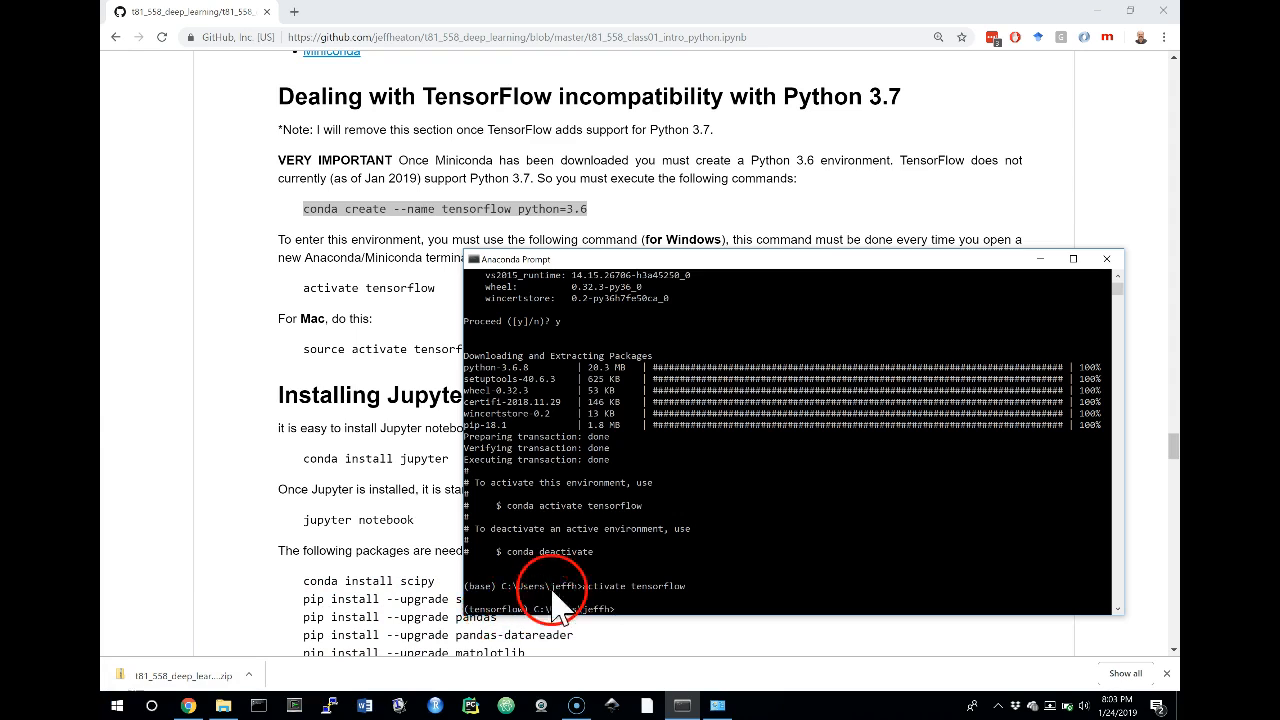
click(745, 260)
drag(745, 260, 760, 127)
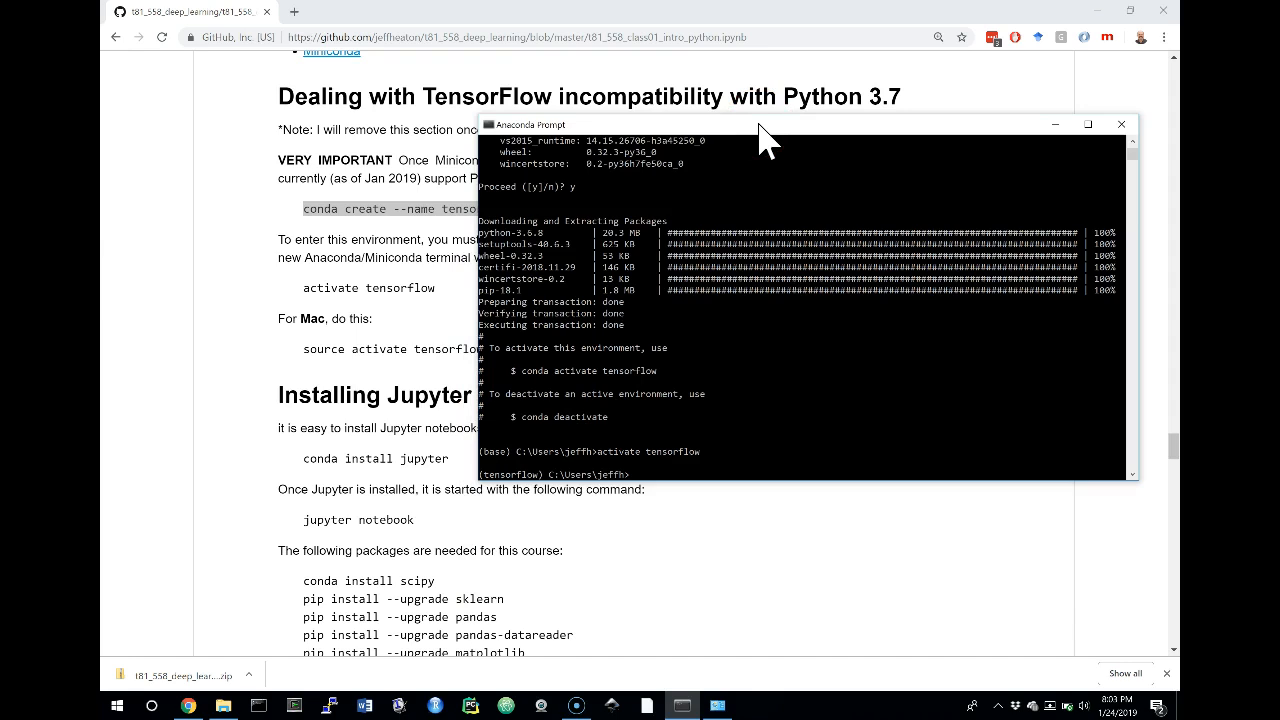
text(python --version)
key(Return)
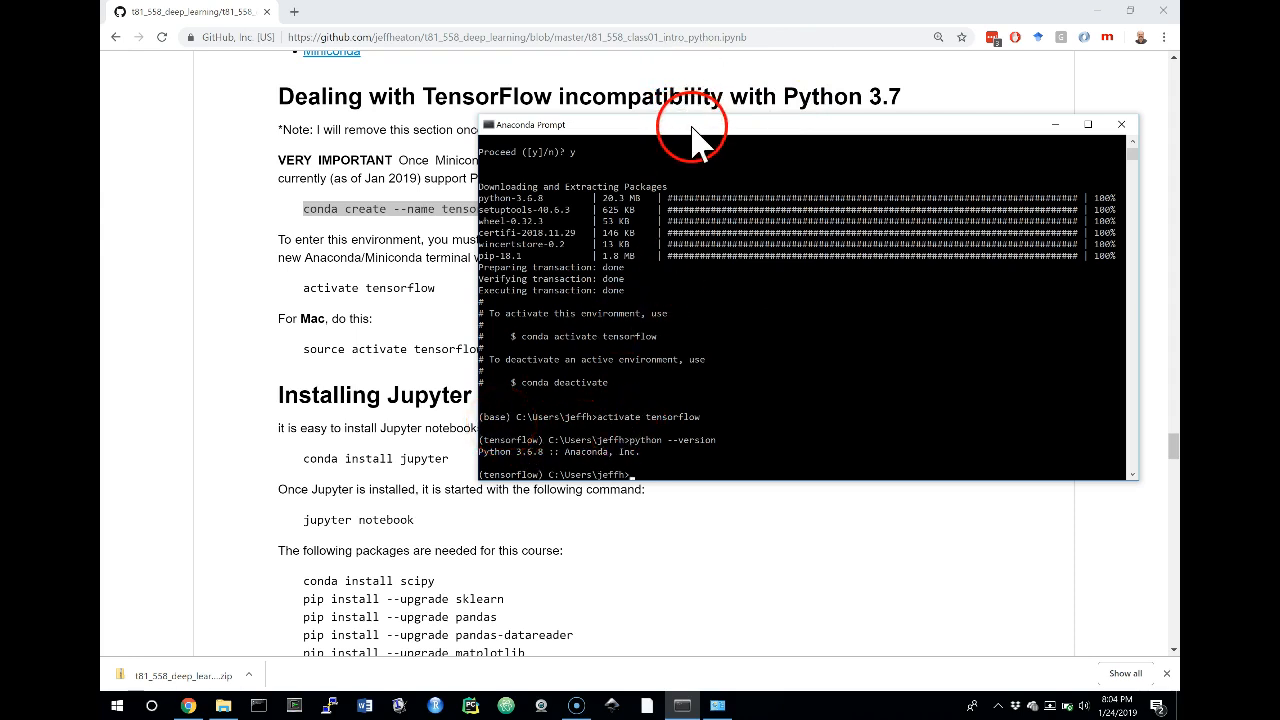
Move the prompt window clear of the notebook's Jupyter commands and run conda install jupyter in the tensorflow environment
drag(694, 134, 576, 92)
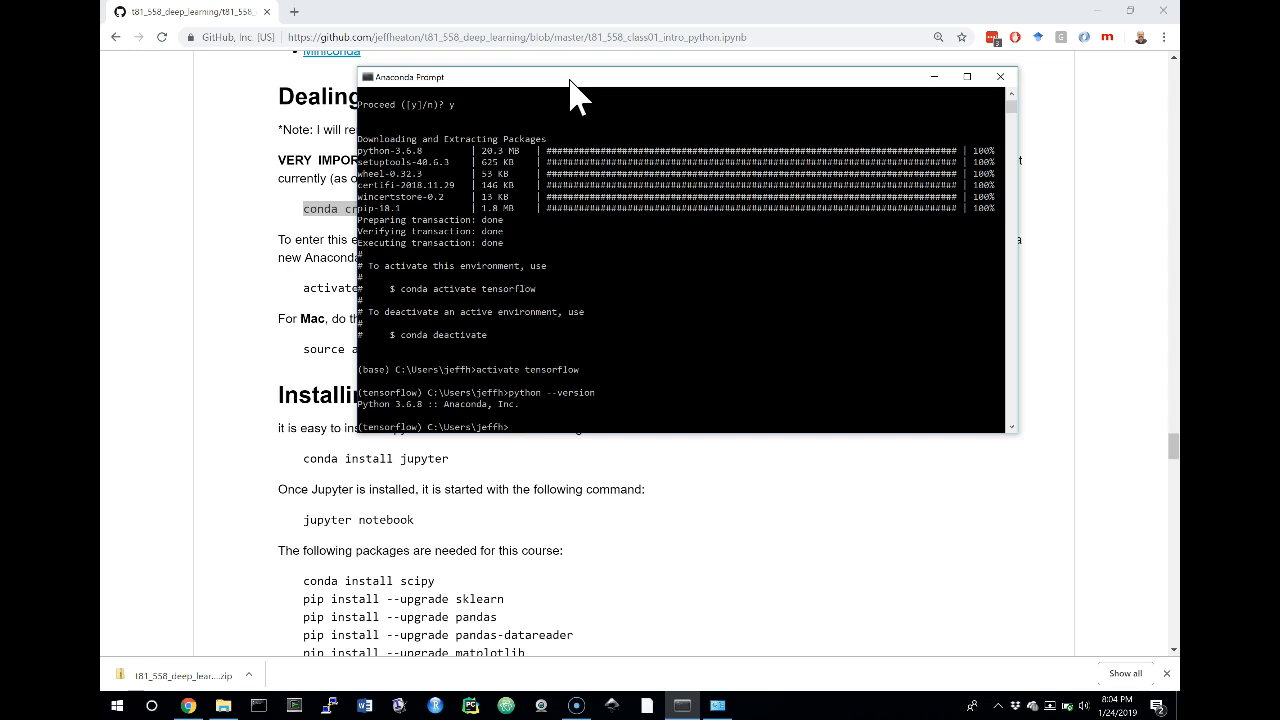
right_click(552, 82)
key(Return)
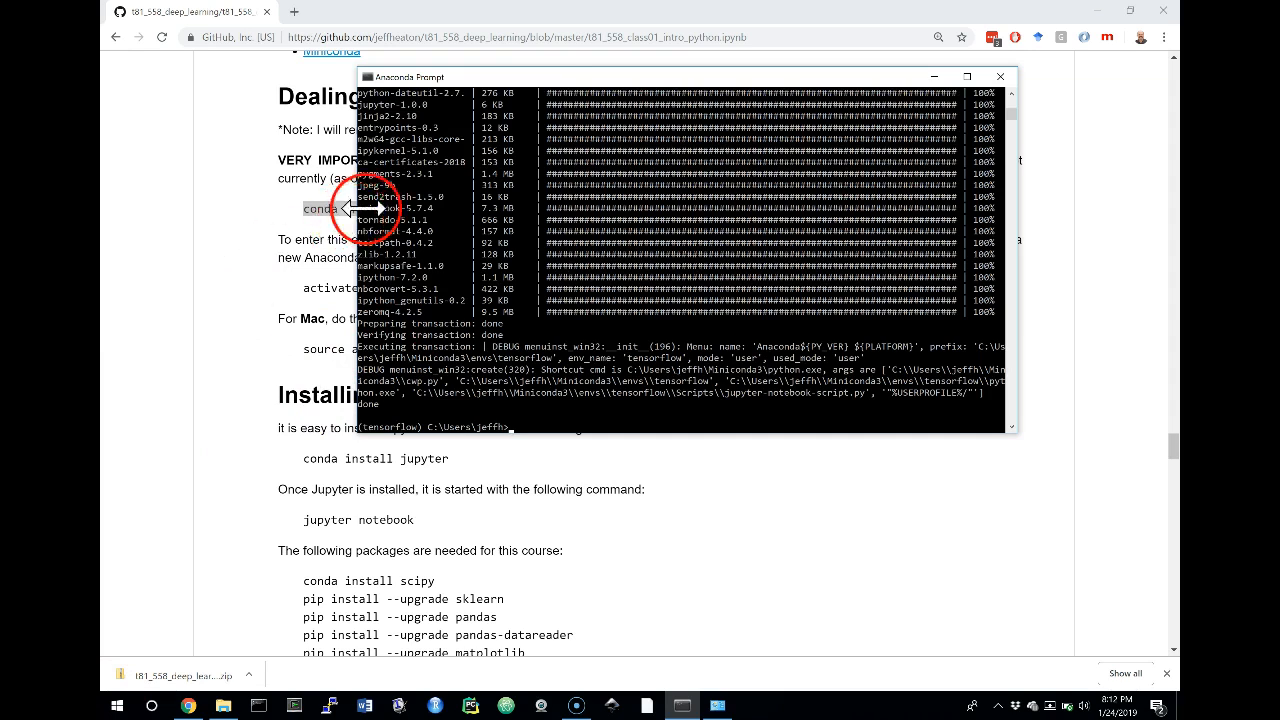
Arrange the browser and Anaconda Prompt side by side, and run the notebook's conda install scipy command
drag(534, 86, 1178, 180)
click(245, 208)
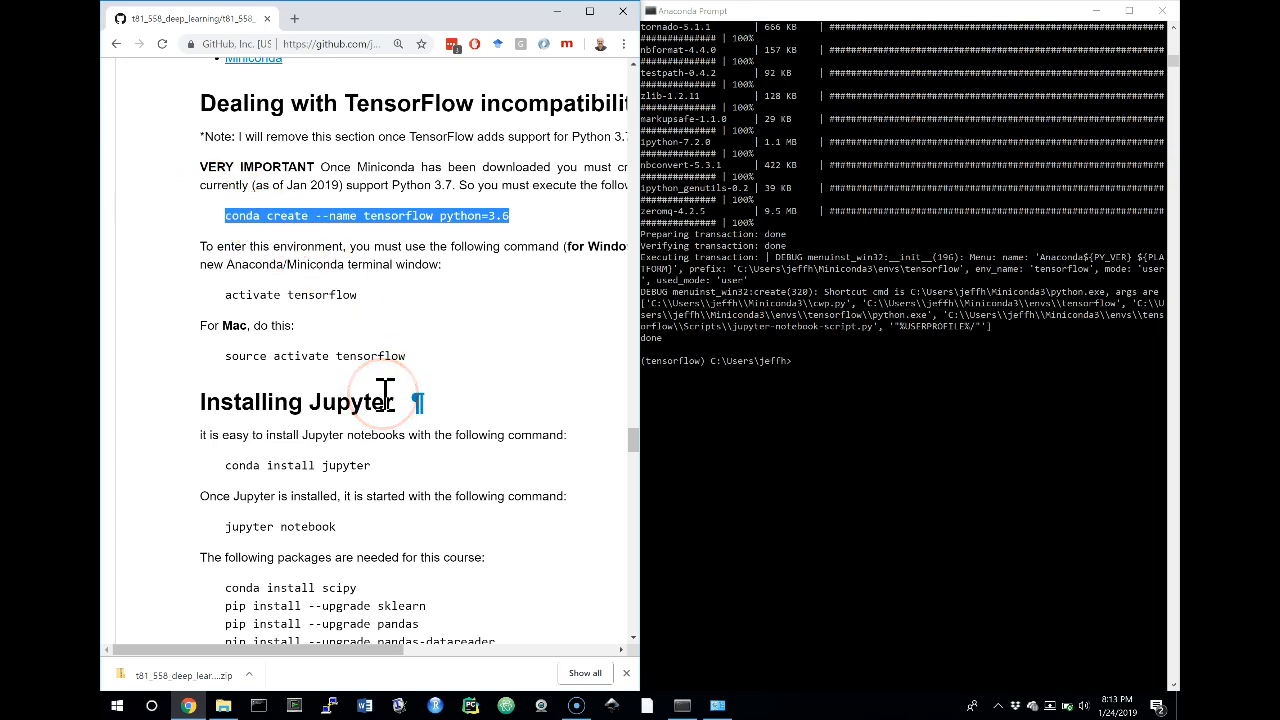
scroll(385, 395, down, 3)
click(270, 268)
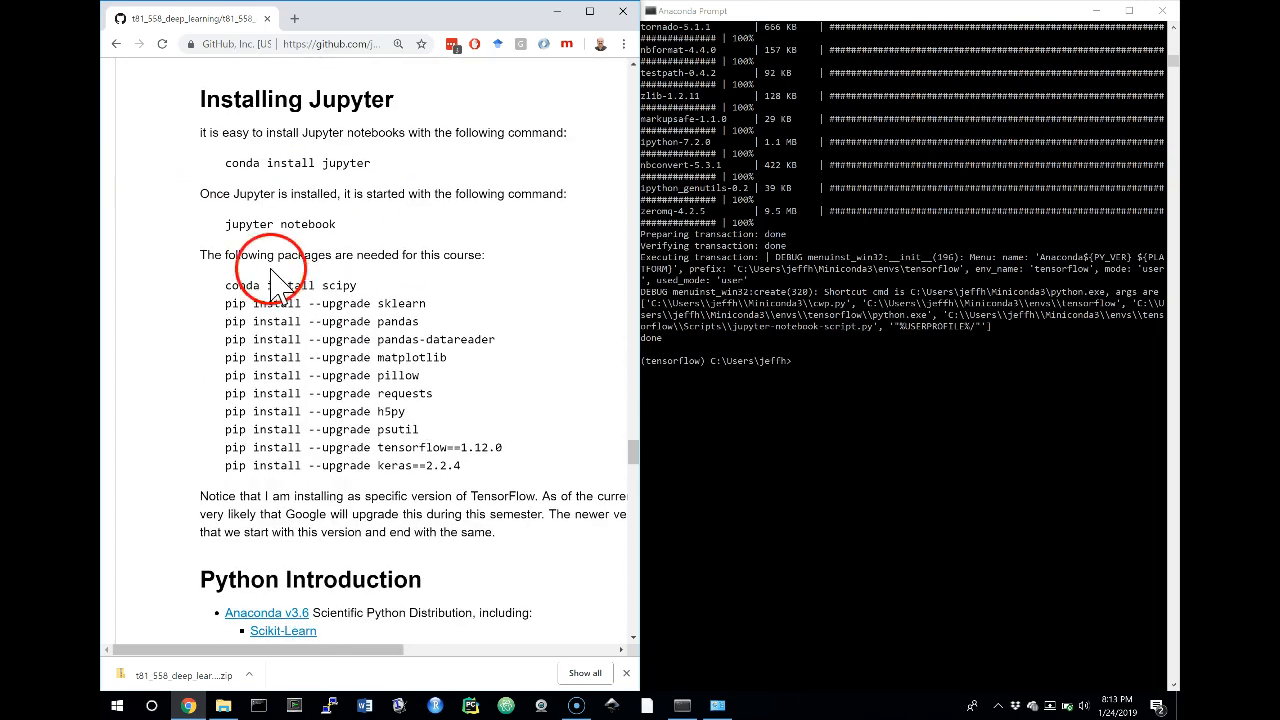
drag(226, 285, 371, 286)
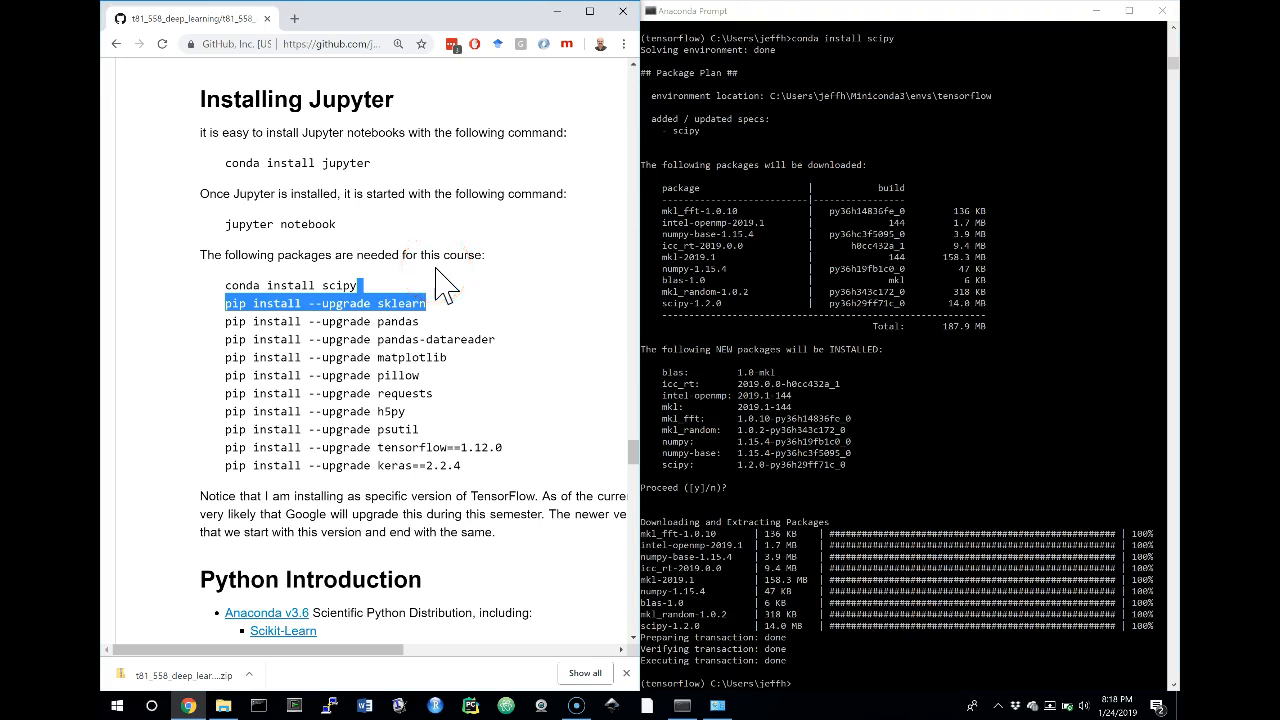
Run the notebook's pip install --upgrade commands for pandas and pandas-datareader in the tensorflow environment
drag(225, 321, 424, 321)
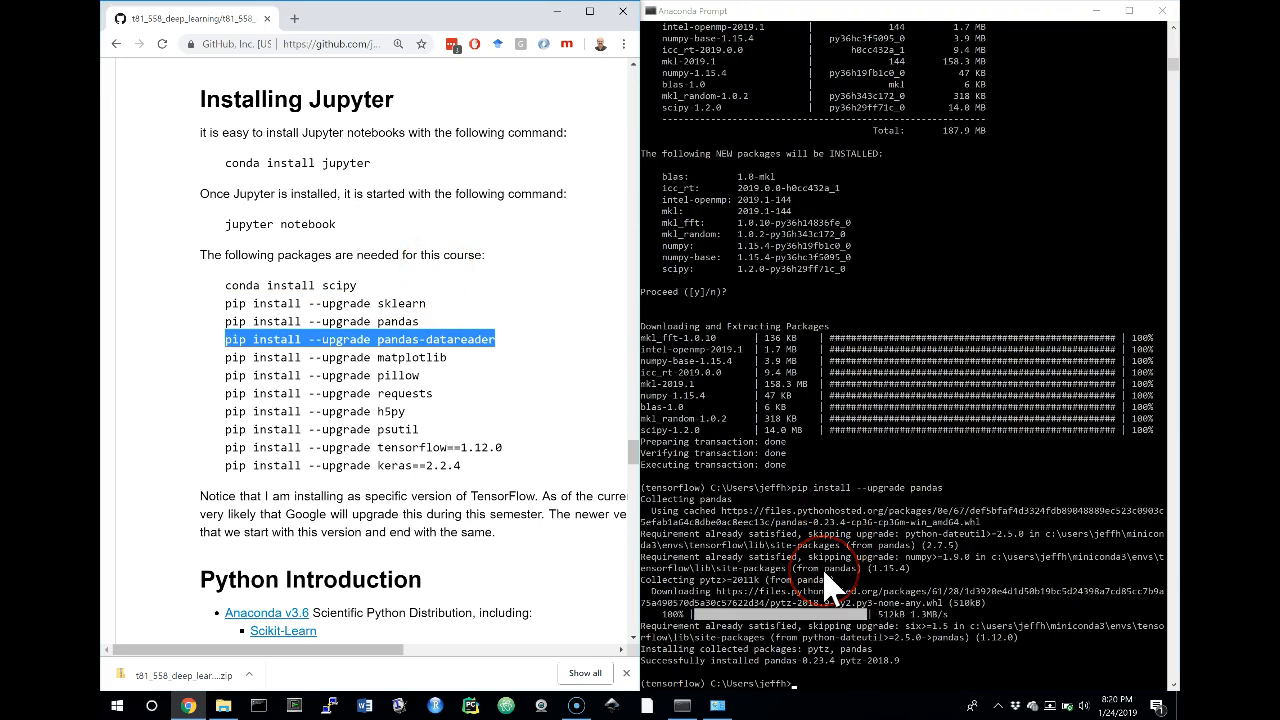
click(792, 568)
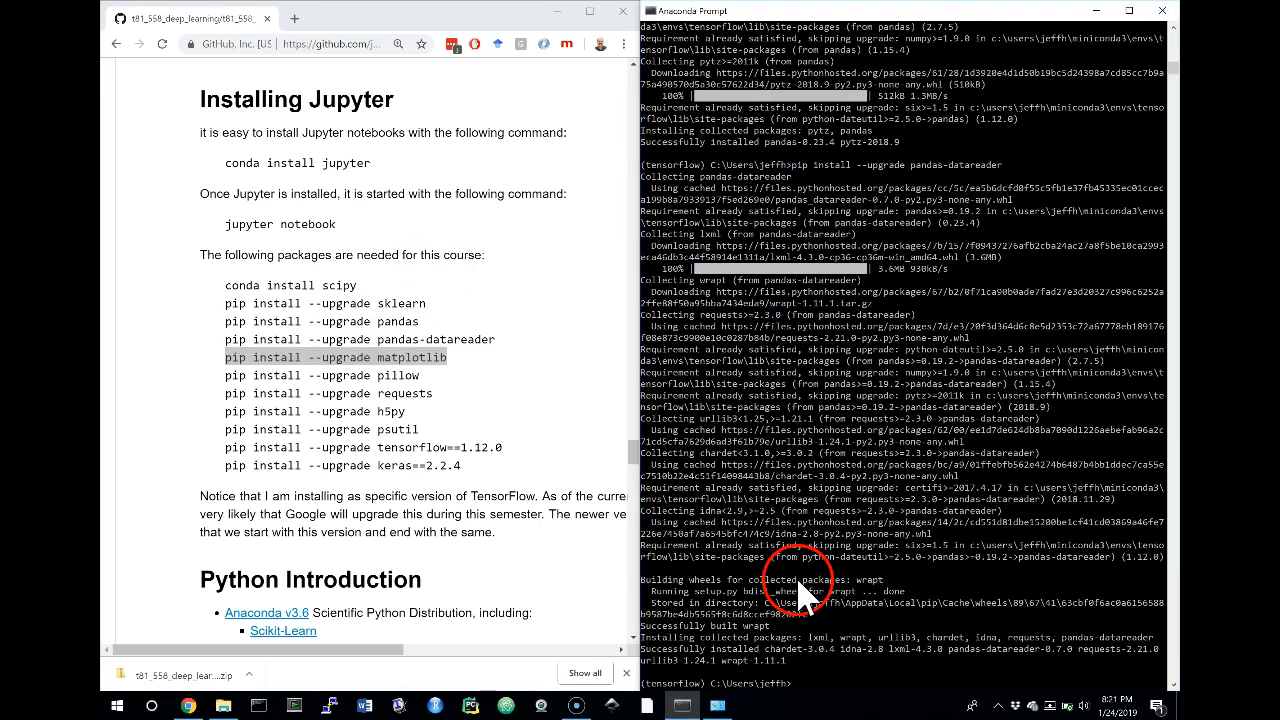
right_click(803, 635)
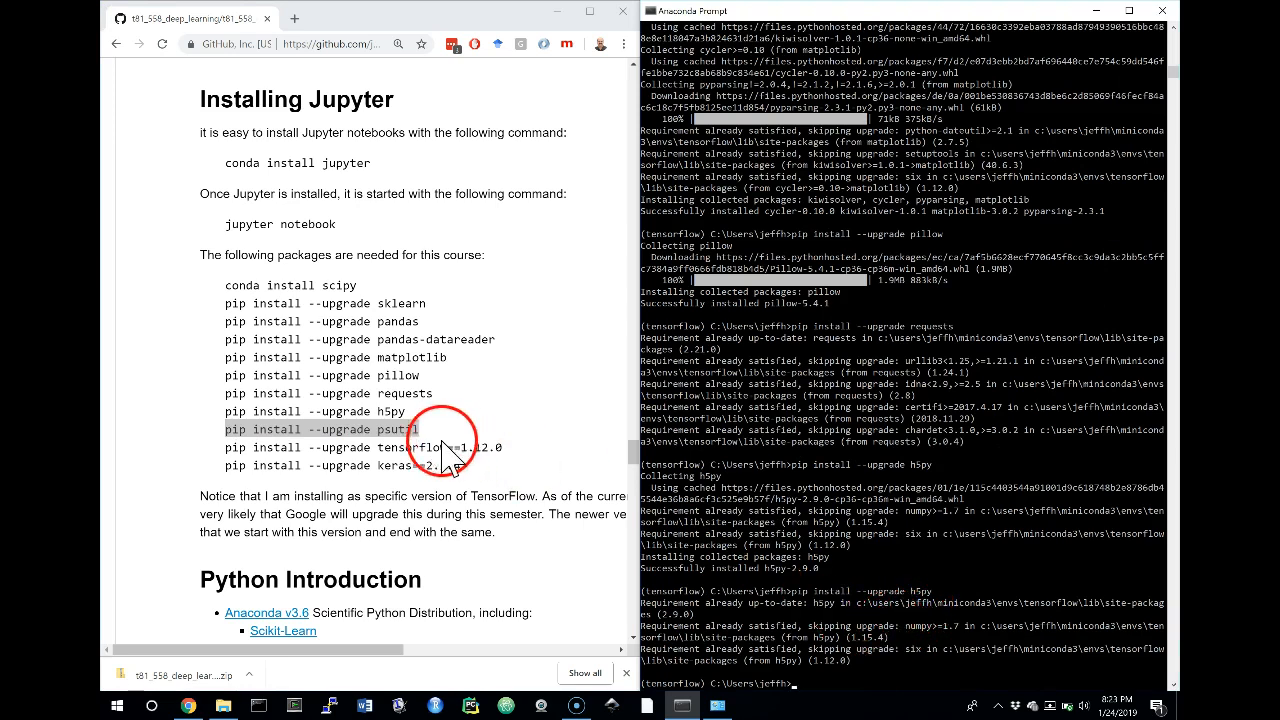
Copy pip install --upgrade psutil from the package list and run it in Anaconda Prompt
right_click(392, 440)
click(412, 444)
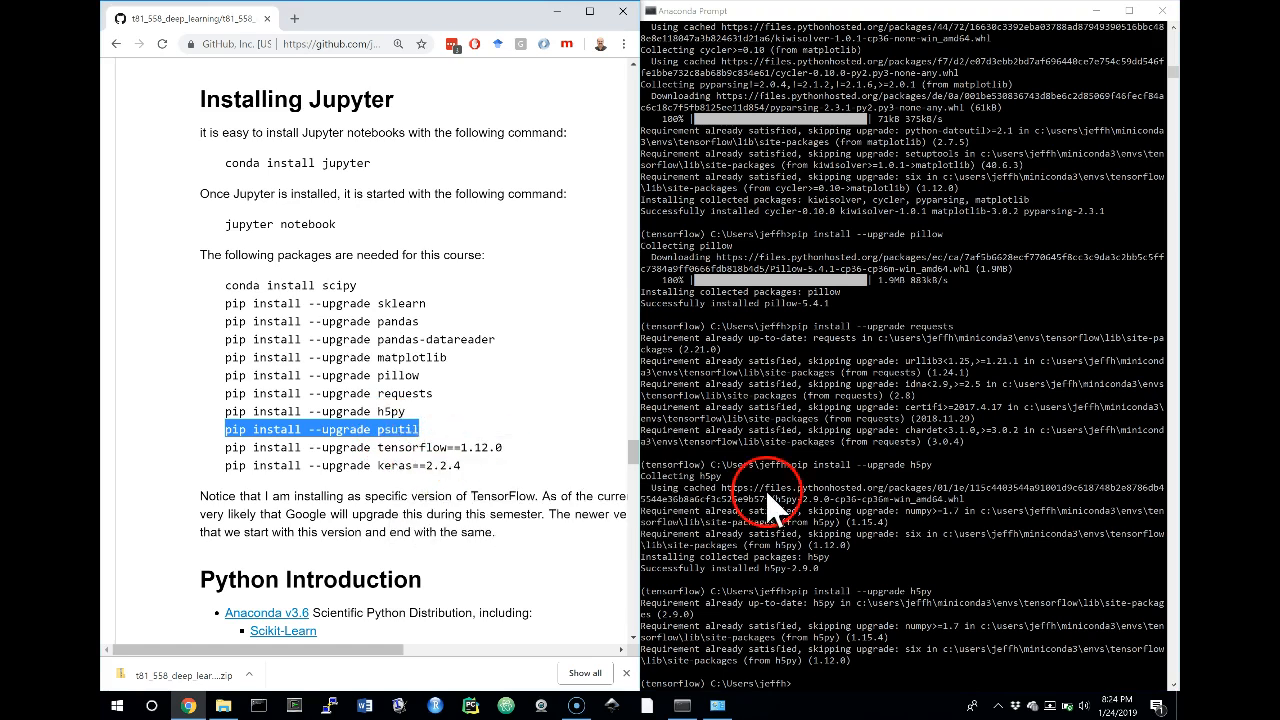
right_click(855, 668)
key(Return)
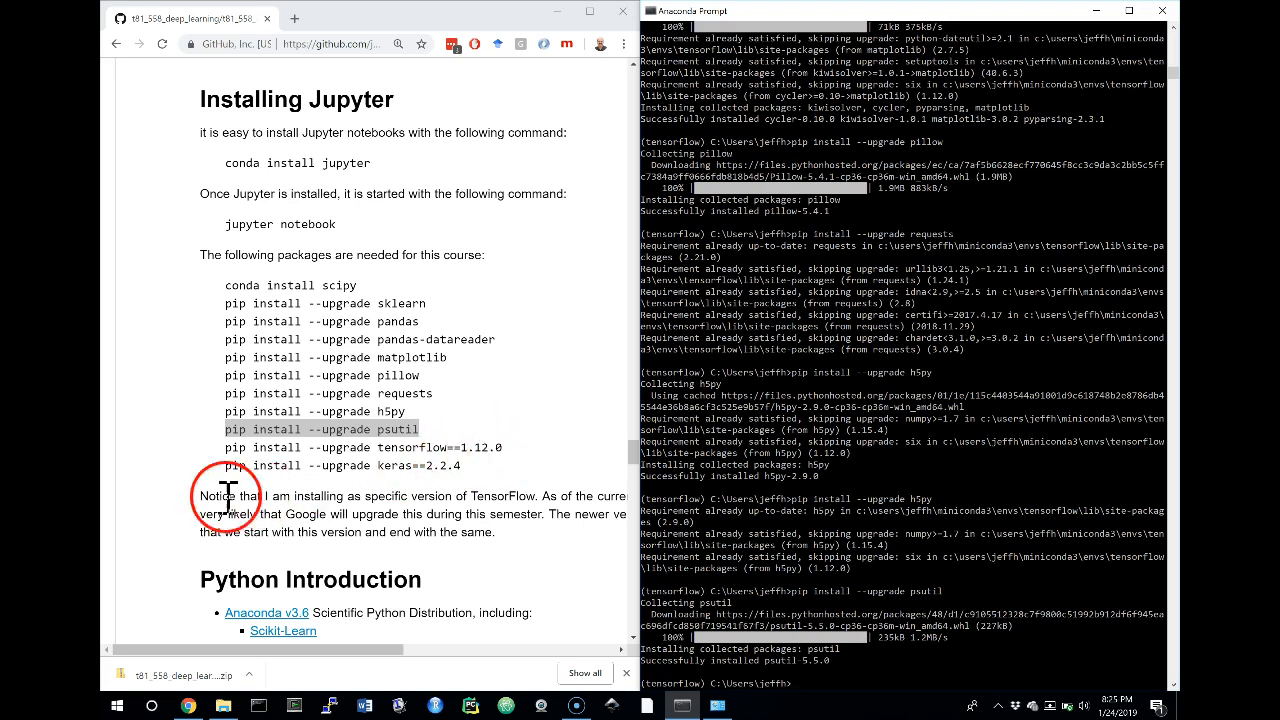
Copy pip install --upgrade tensorflow==1.12.0 from the package list and run it in Anaconda Prompt
click(490, 452)
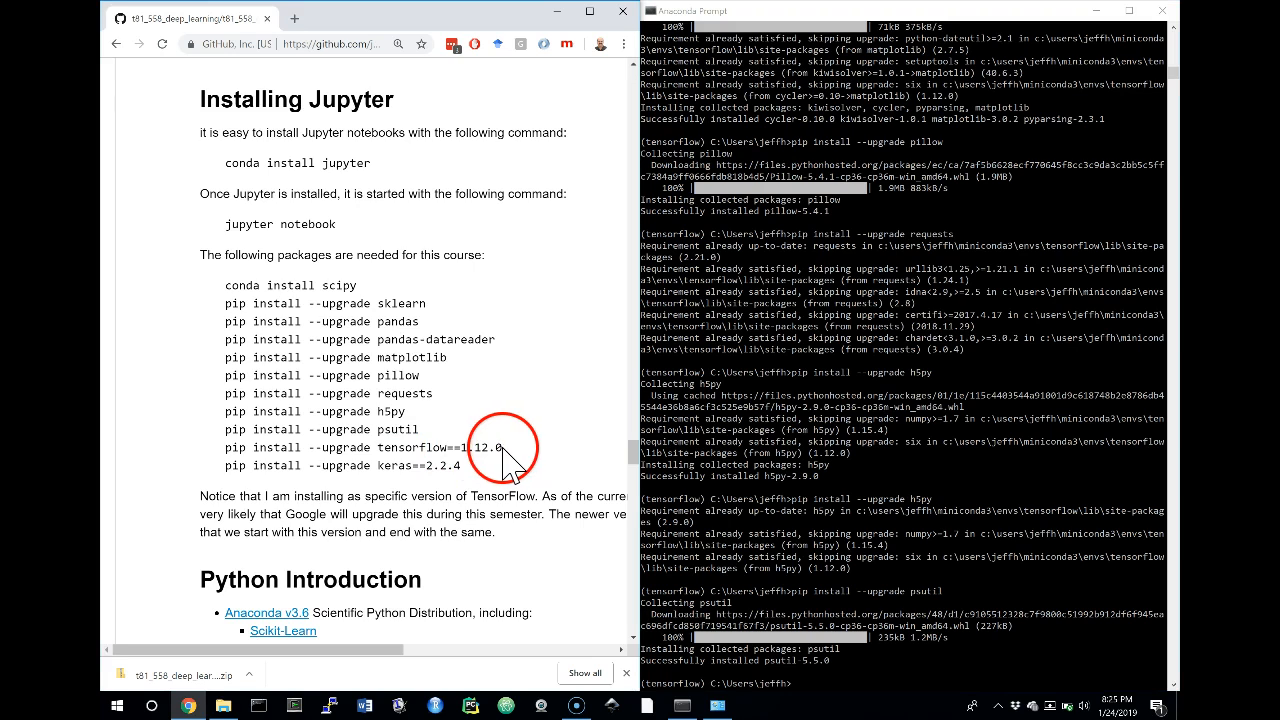
drag(503, 449, 215, 462)
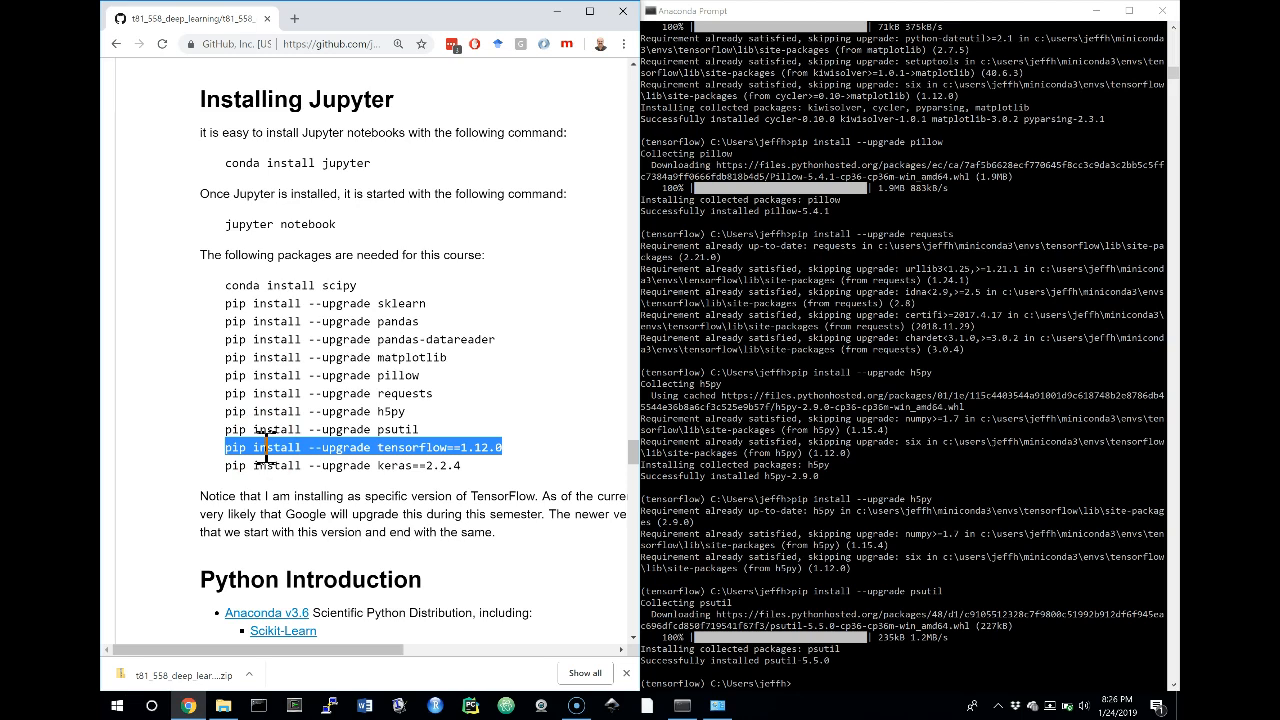
right_click(858, 670)
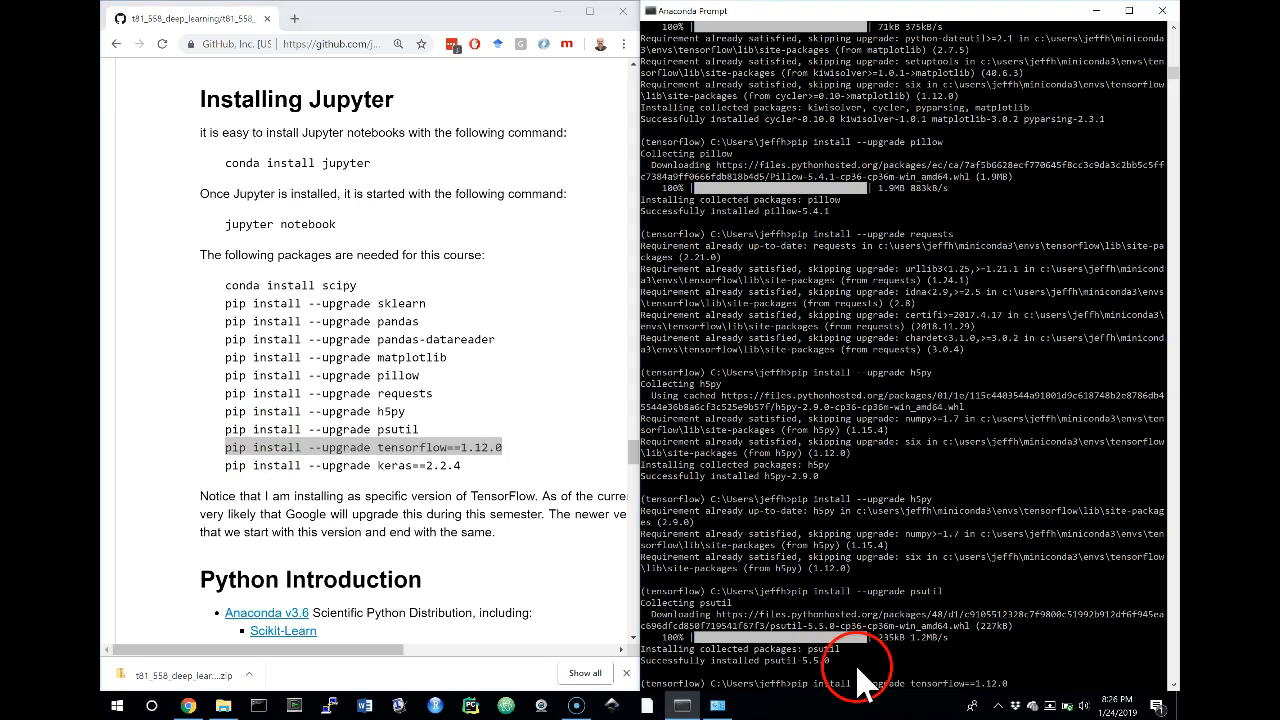
key(Return)
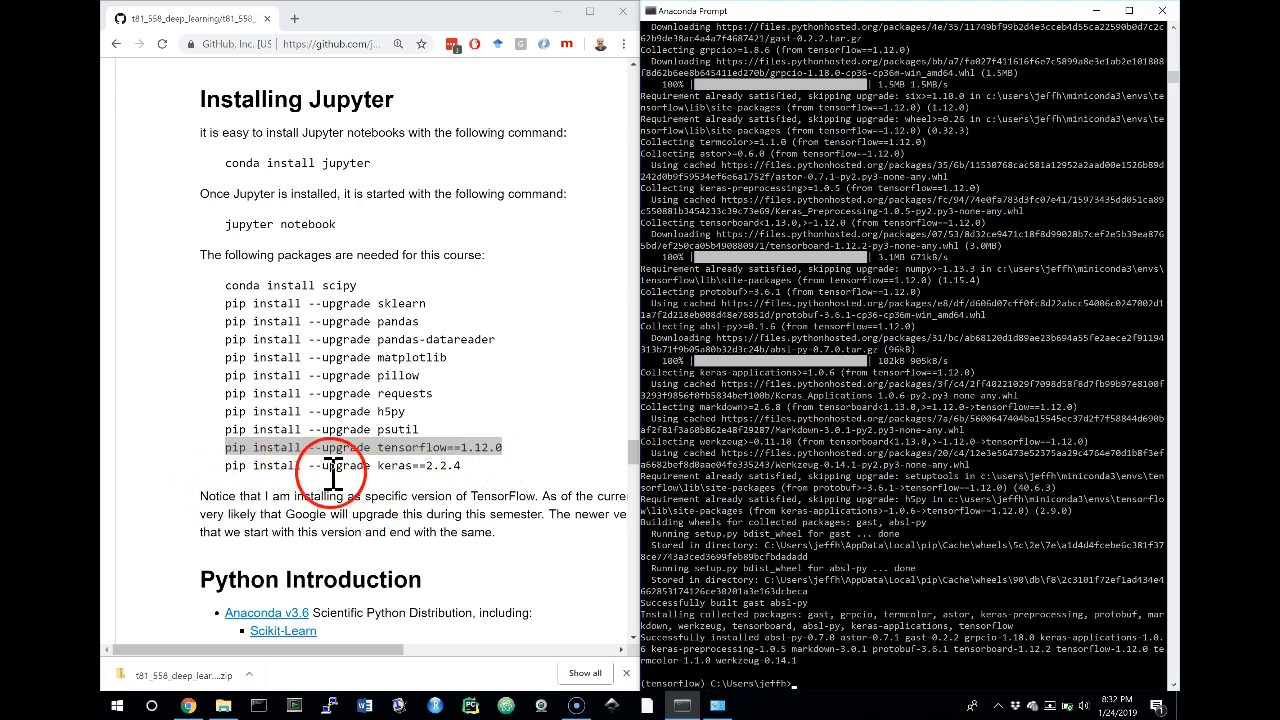
Copy pip install --upgrade keras==2.2.4 from the package list and run it in Anaconda Prompt
click(463, 483)
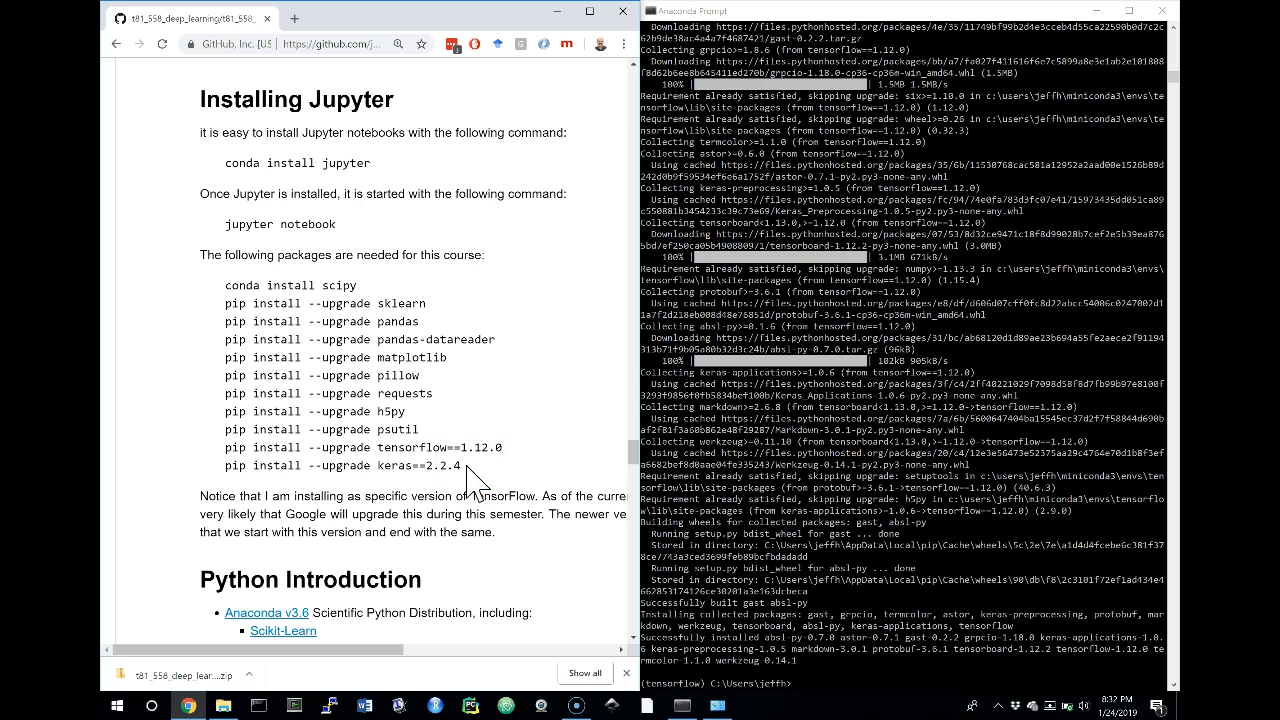
drag(460, 465, 213, 475)
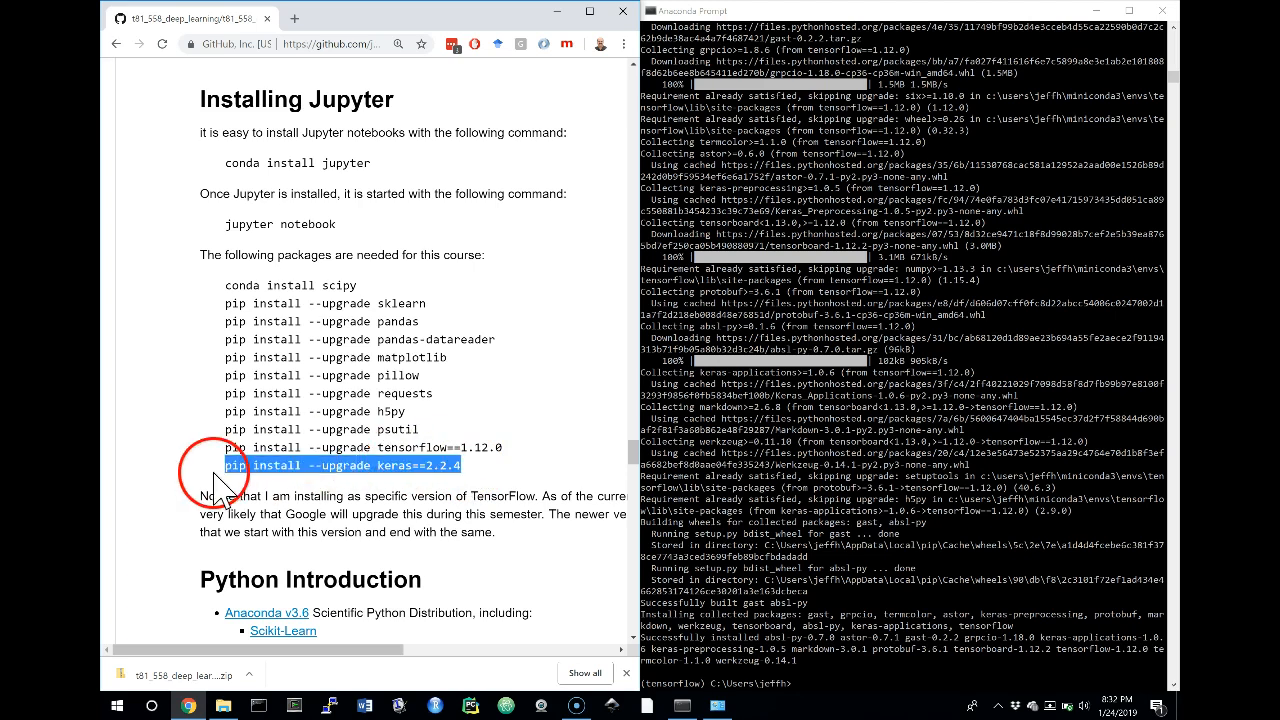
right_click(856, 628)
key(Return)
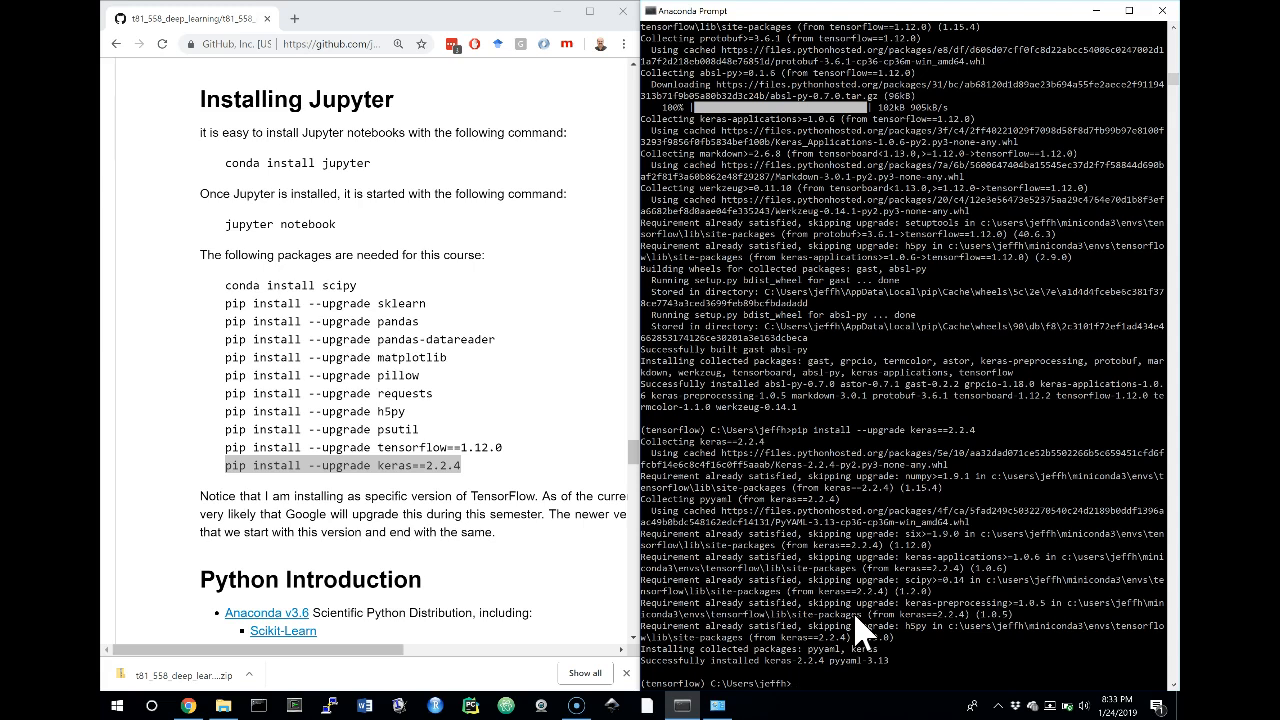
Start Python in the tensorflow environment and run import tensorflow as tf
click(769, 591)
text(python)
key(Return)
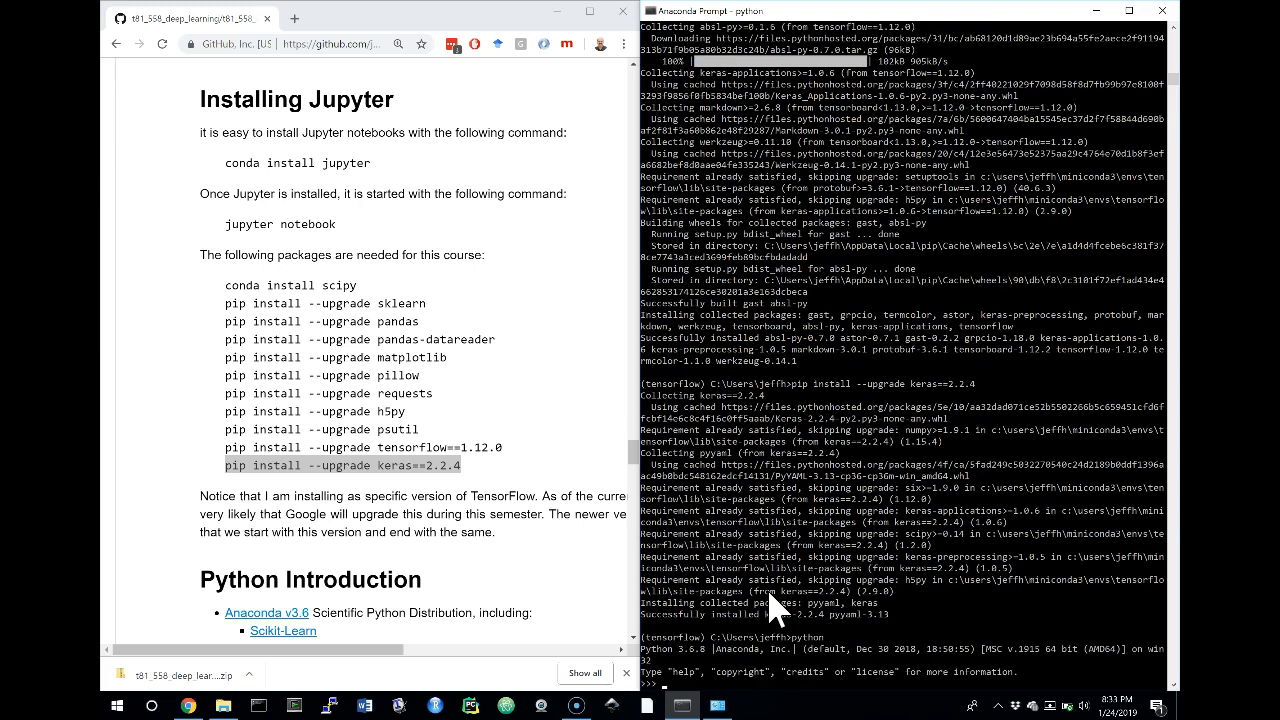
click(697, 647)
text(import tensorflow)
click(785, 607)
text(as tf)
key(Return)
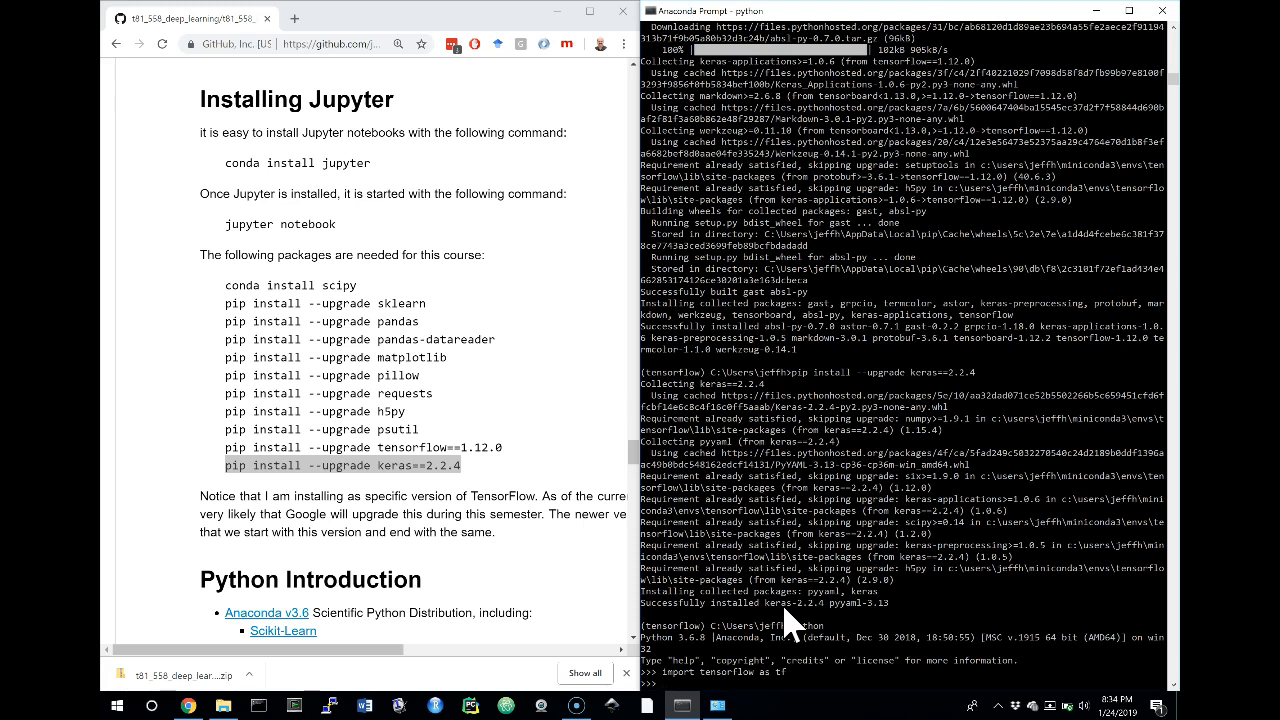
Print the TensorFlow version with print(tf.__version__) and quit the Python session
text(rint(tf.__version__))
key(Return)
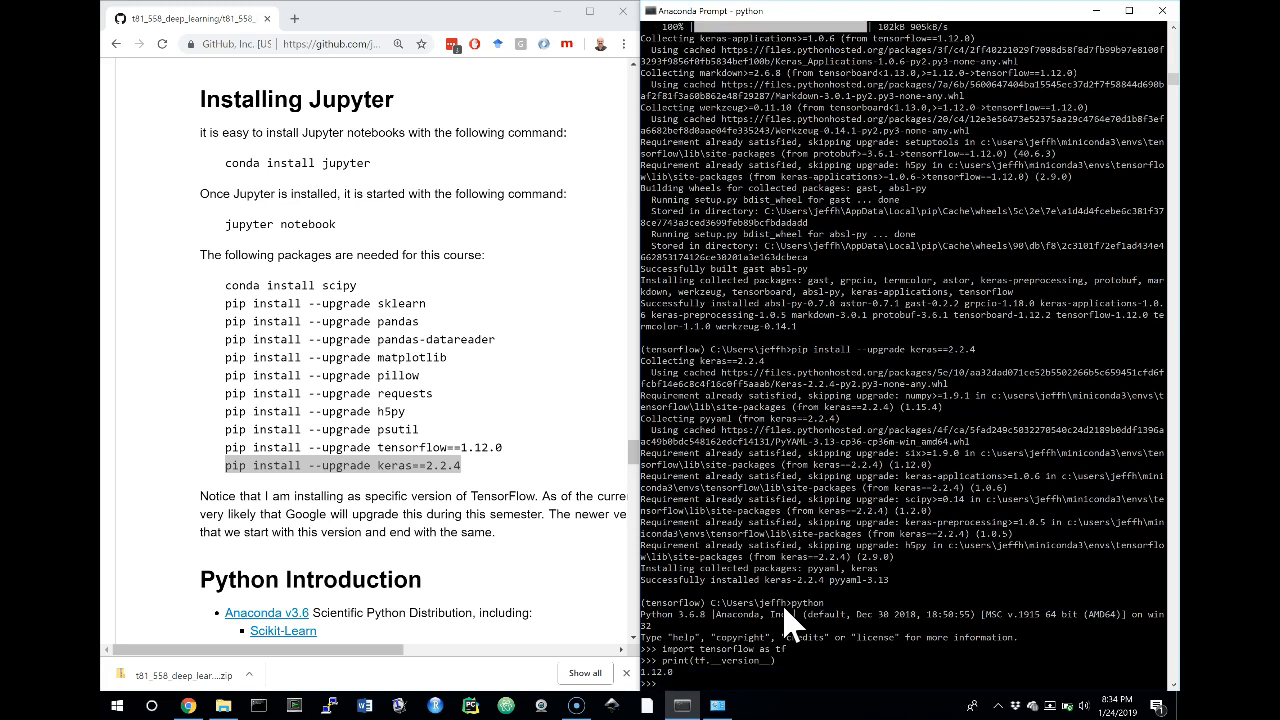
text(quit())
key(Return)
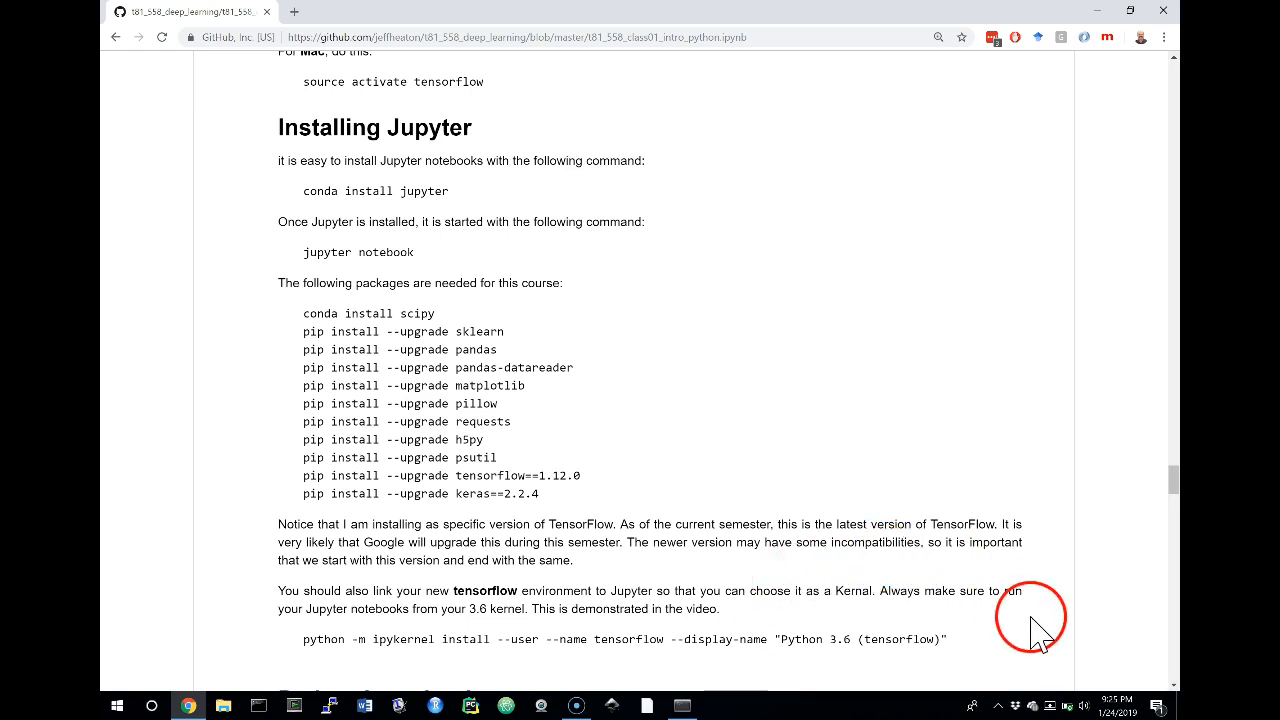
Copy the notebook's ipykernel install command for "Python 3.6 (tensorflow)", switch to Anaconda Prompt, activate tensorflow, and run the copied command
drag(950, 641, 285, 655)
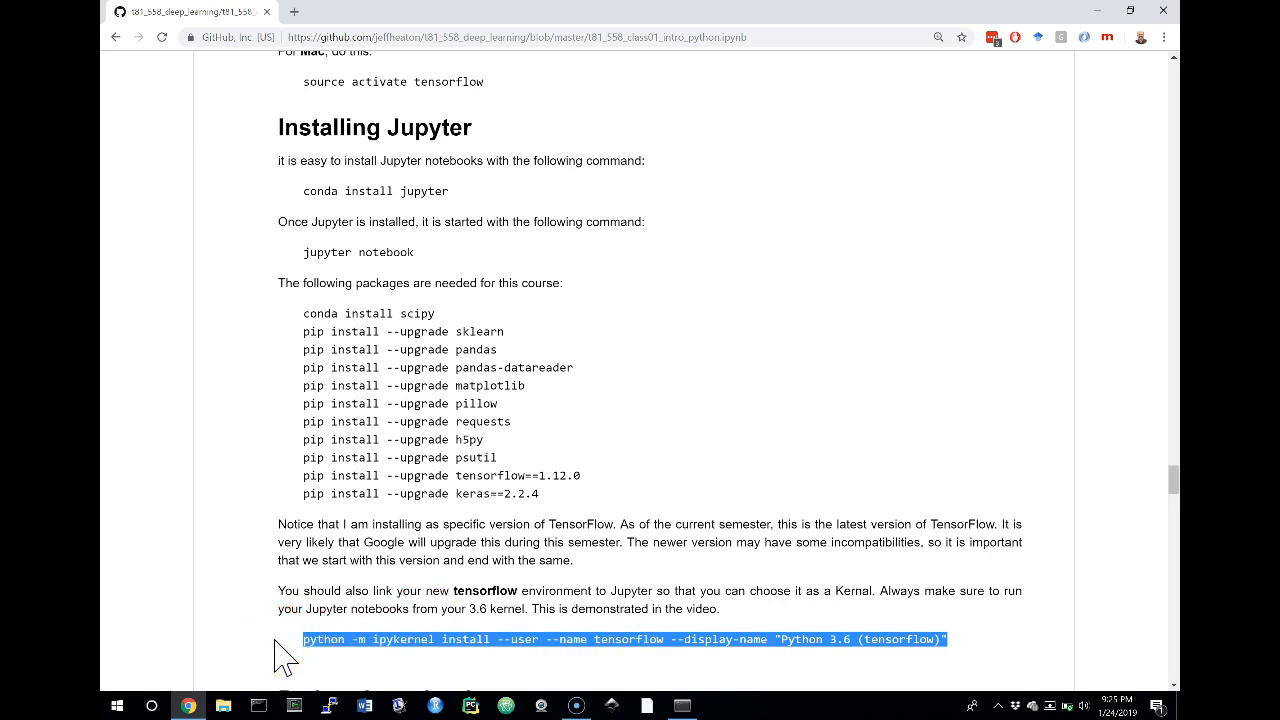
click(684, 708)
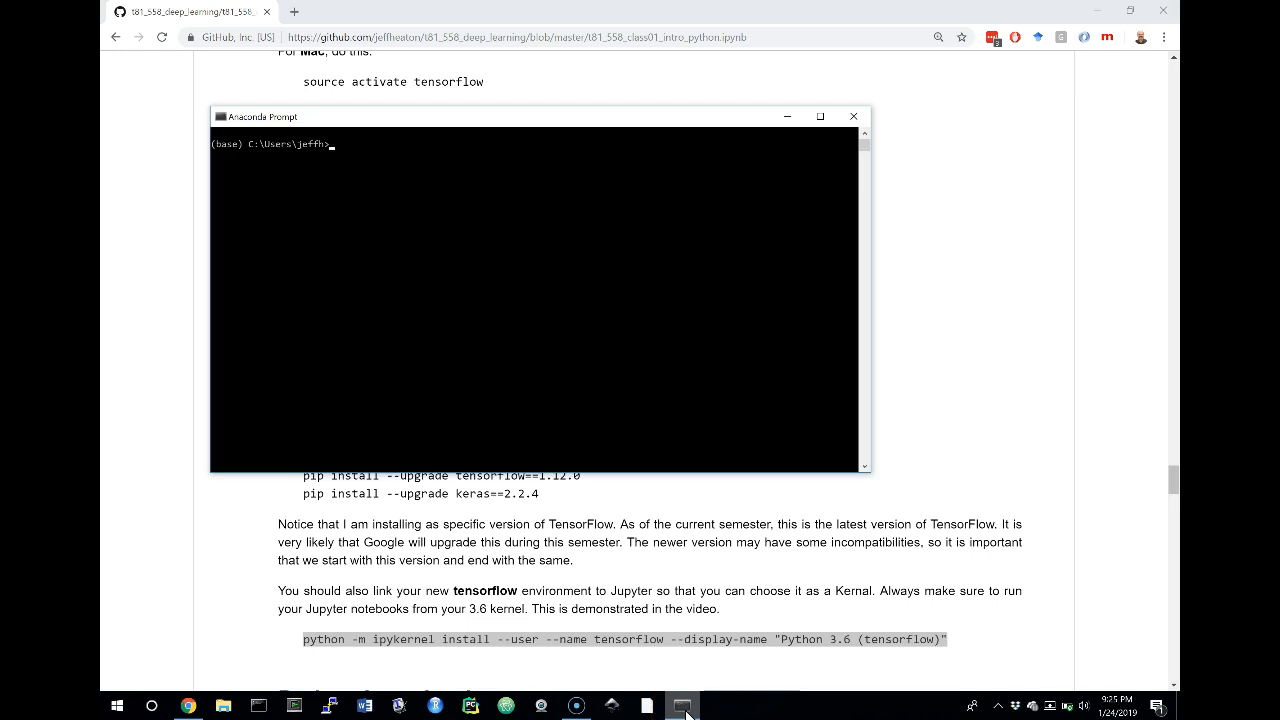
text(activate)
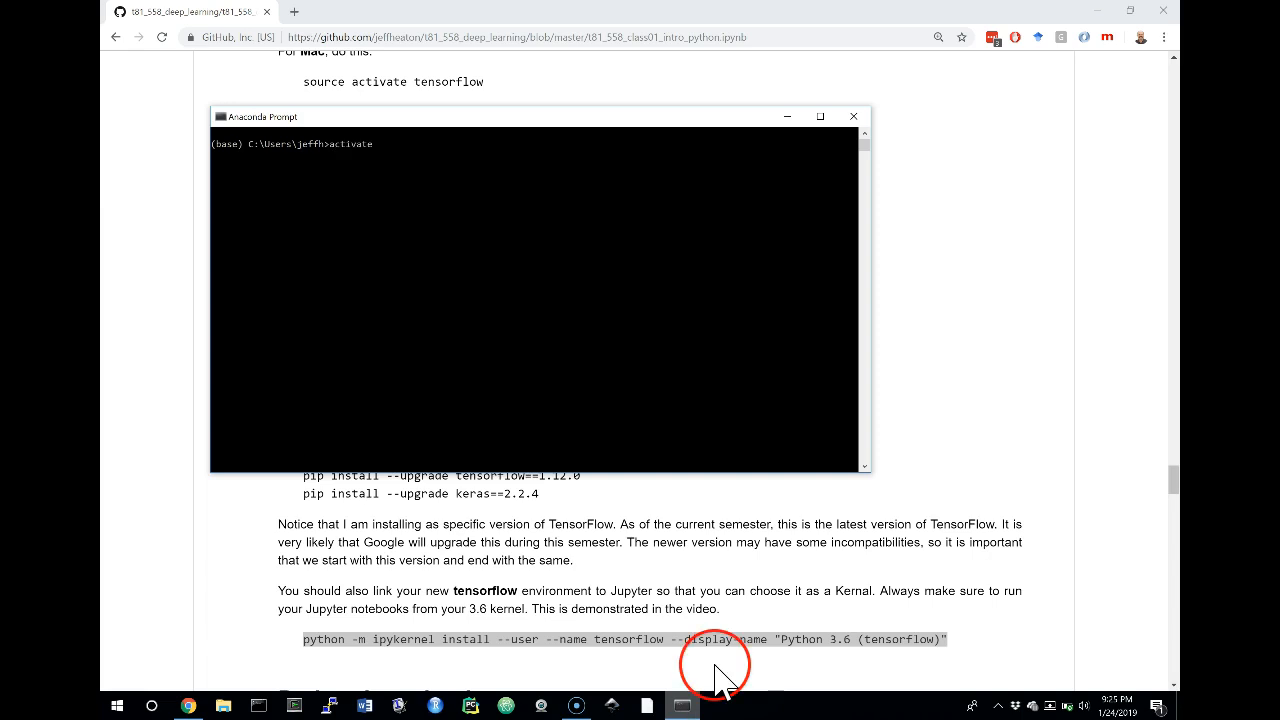
text( tensorflow)
key(Return)
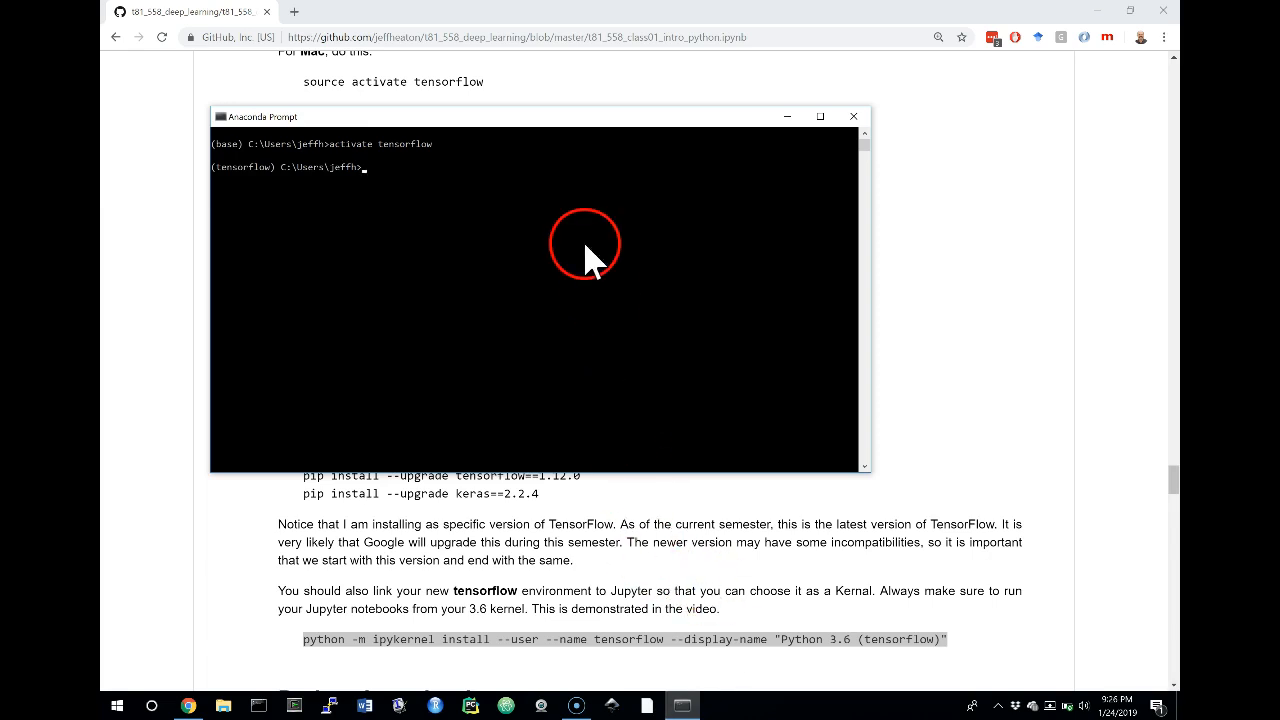
right_click(586, 257)
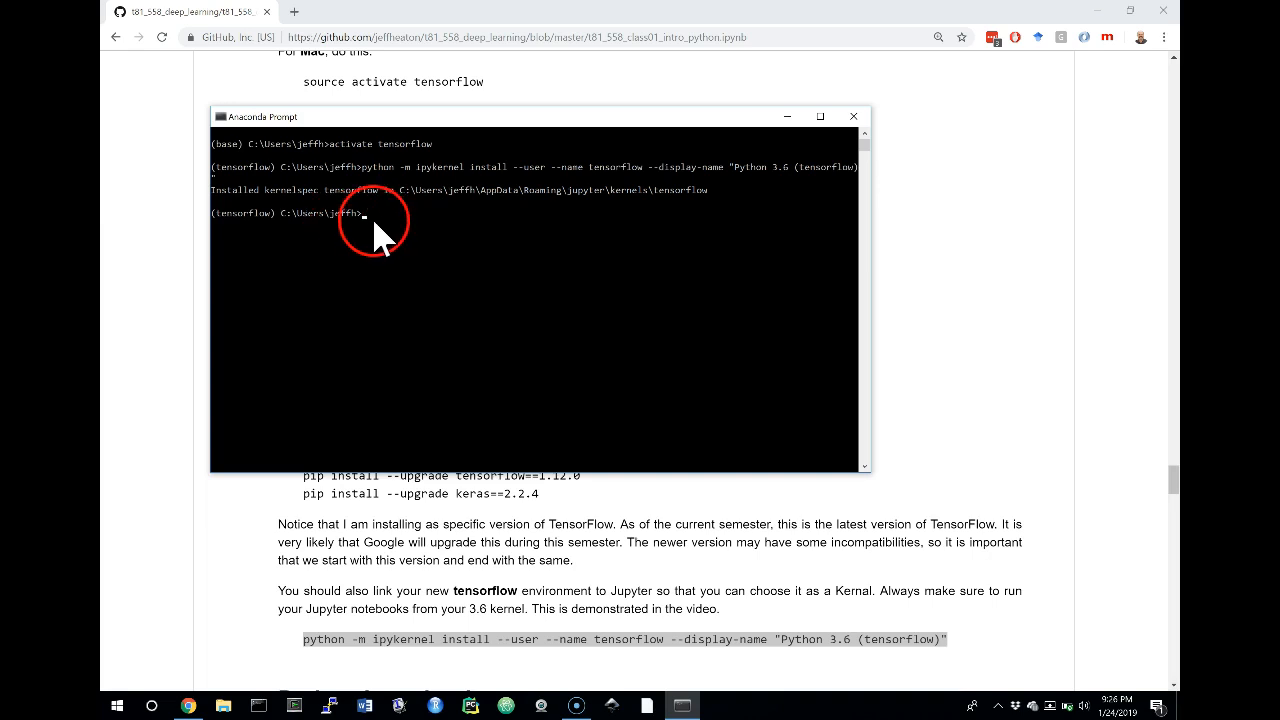
List the user folder's contents and change into the t81_558_deep_learning-master directory
text(dir)
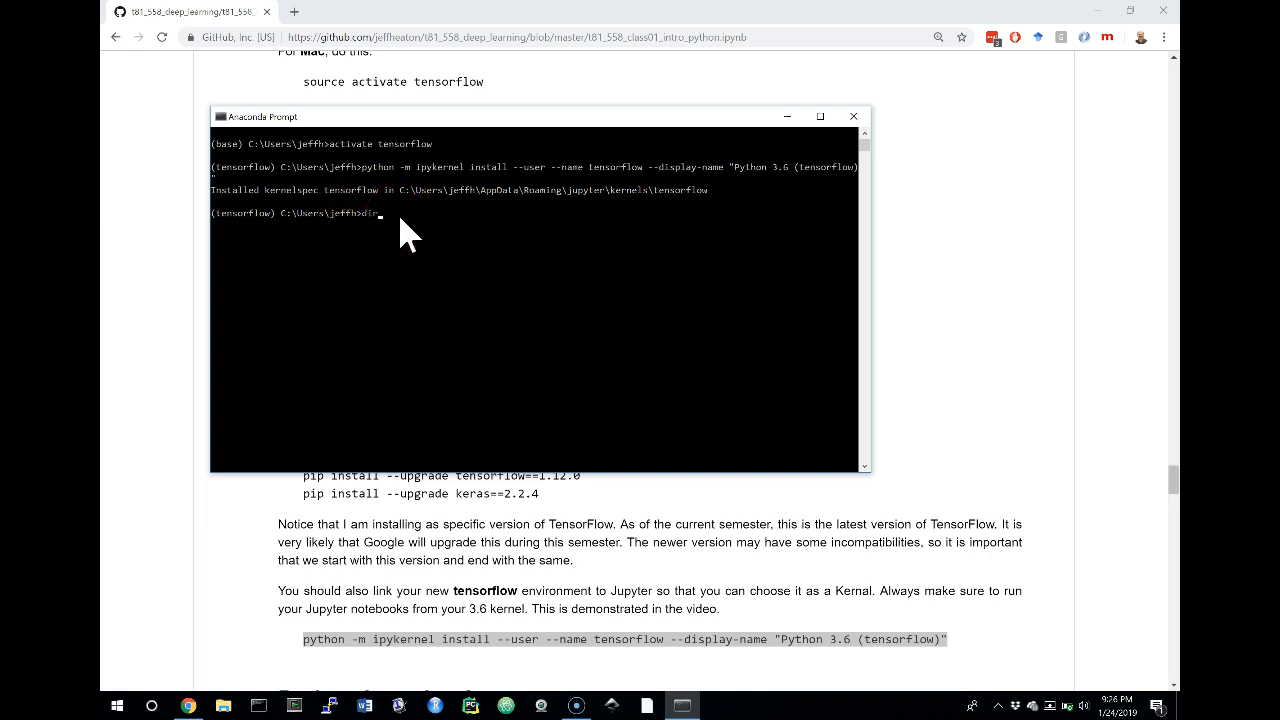
key(Return)
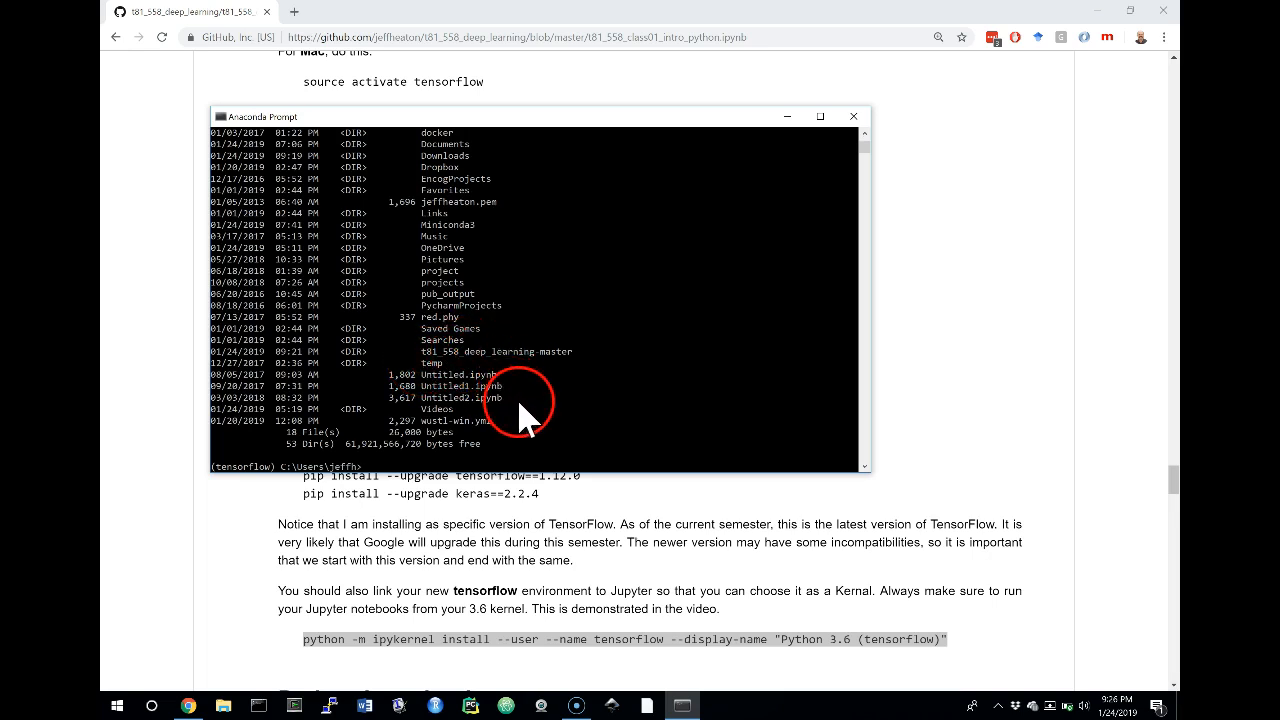
text(t8)
key(Tab)
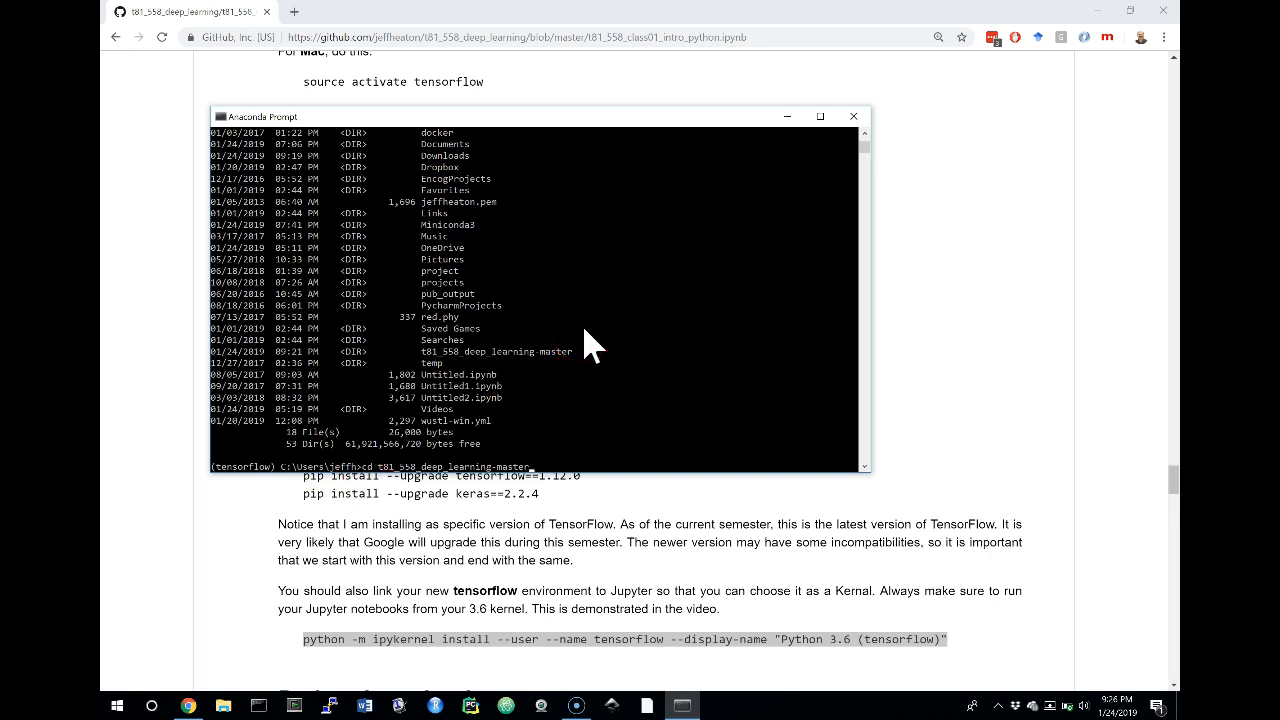
click(595, 397)
key(Return)
key(Return)
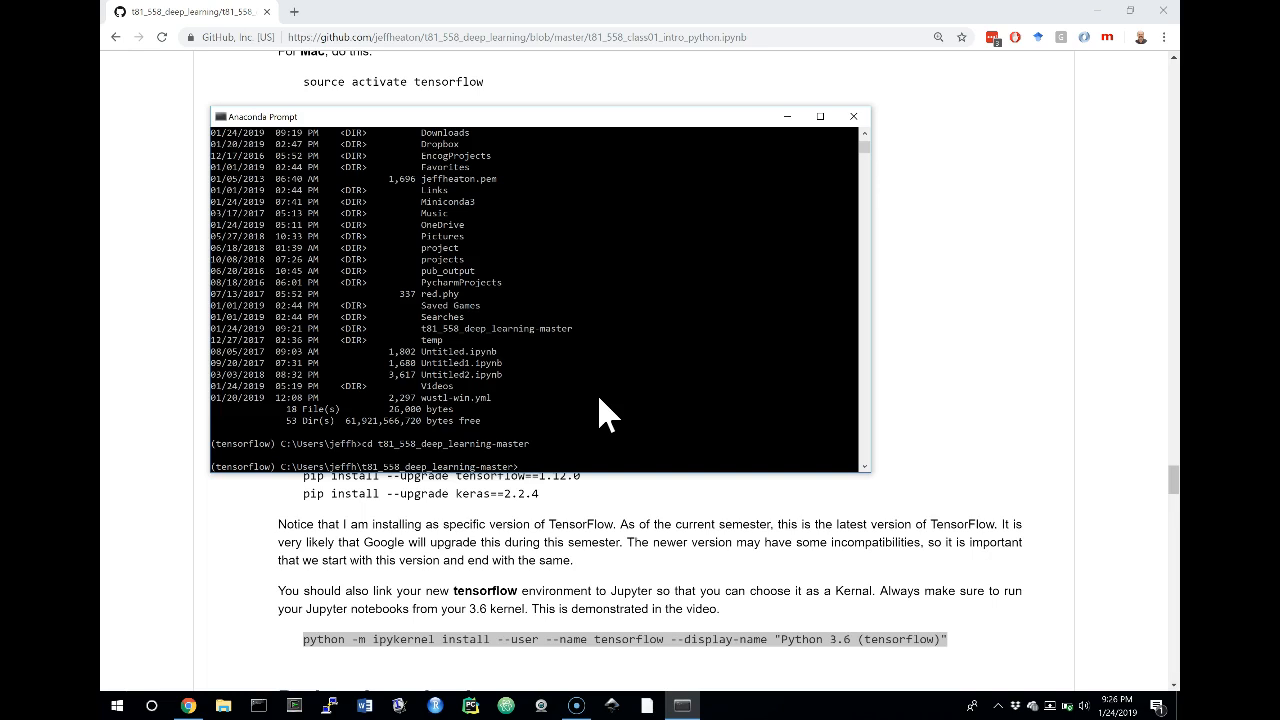
Start Jupyter Notebook from the course folder and open t81_558_class01_intro_python.ipynb
click(575, 405)
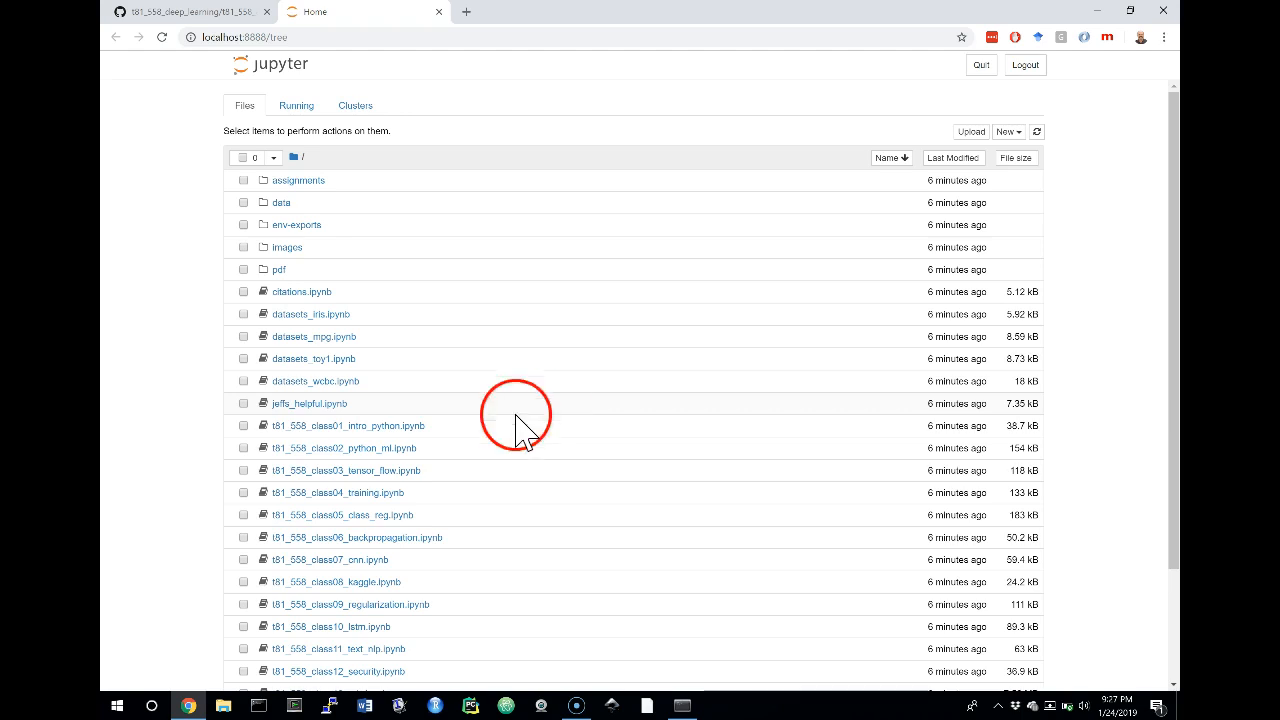
click(381, 433)
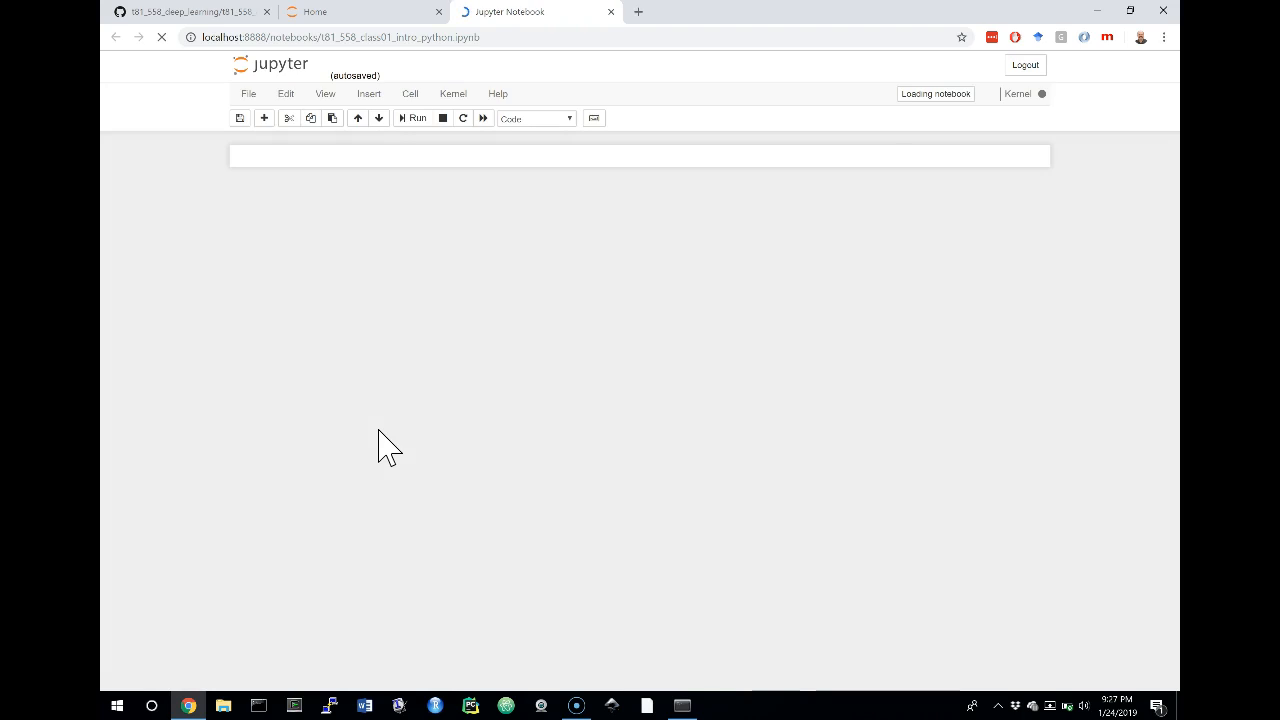
click(412, 371)
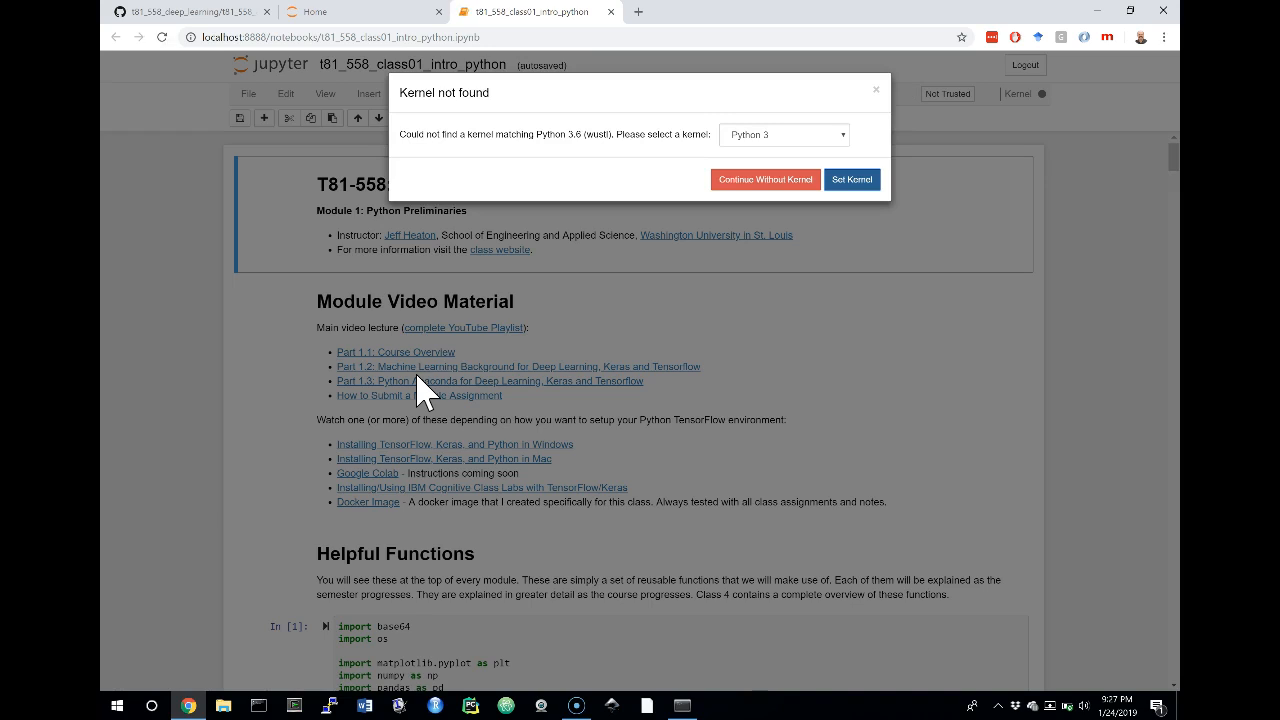
Set the notebook's kernel to Python 3.6 (tensorflow) in the Kernel not found dialog
click(790, 140)
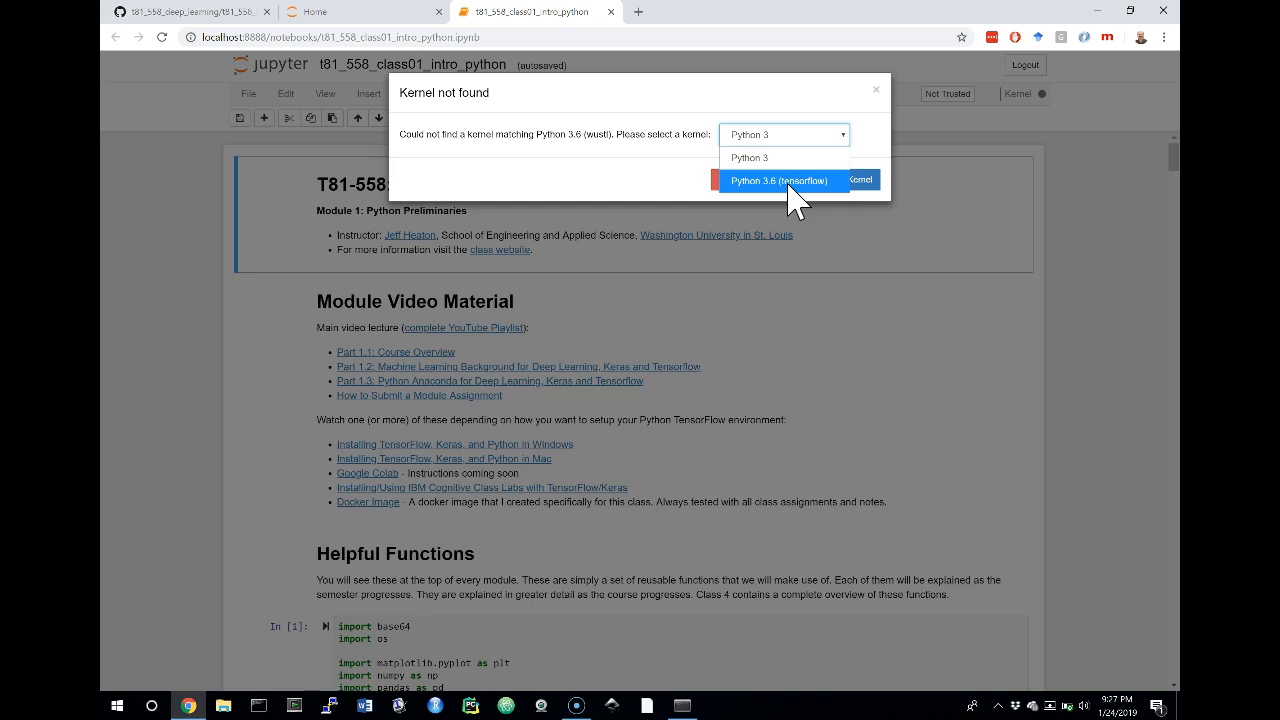
click(800, 181)
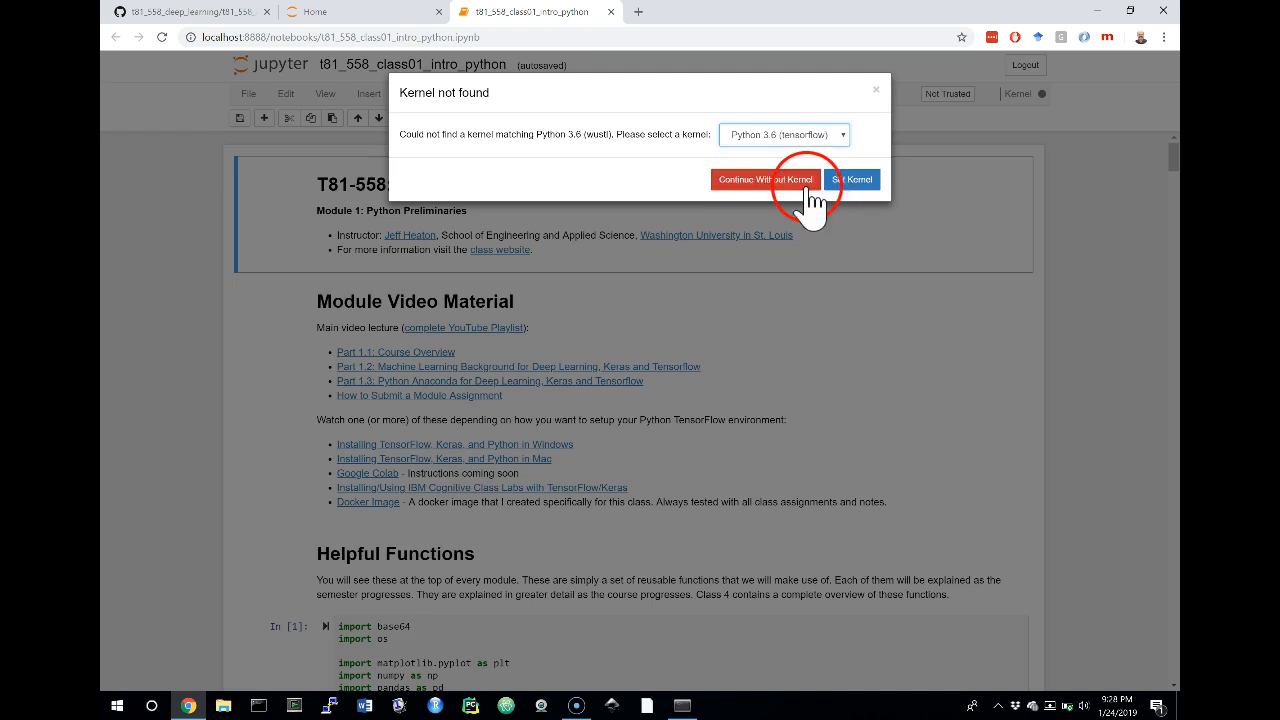
click(851, 180)
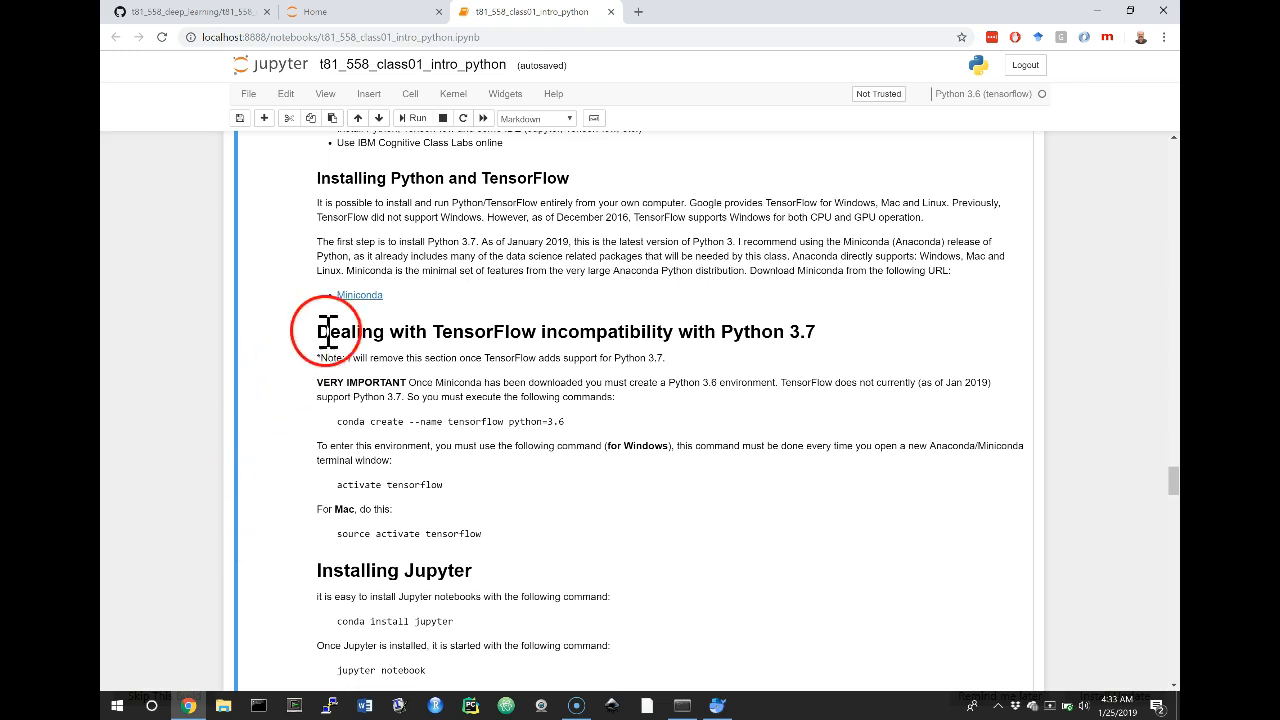
Look up where the notebook's kernel can be changed
click(452, 97)
mouse_move(480, 240)
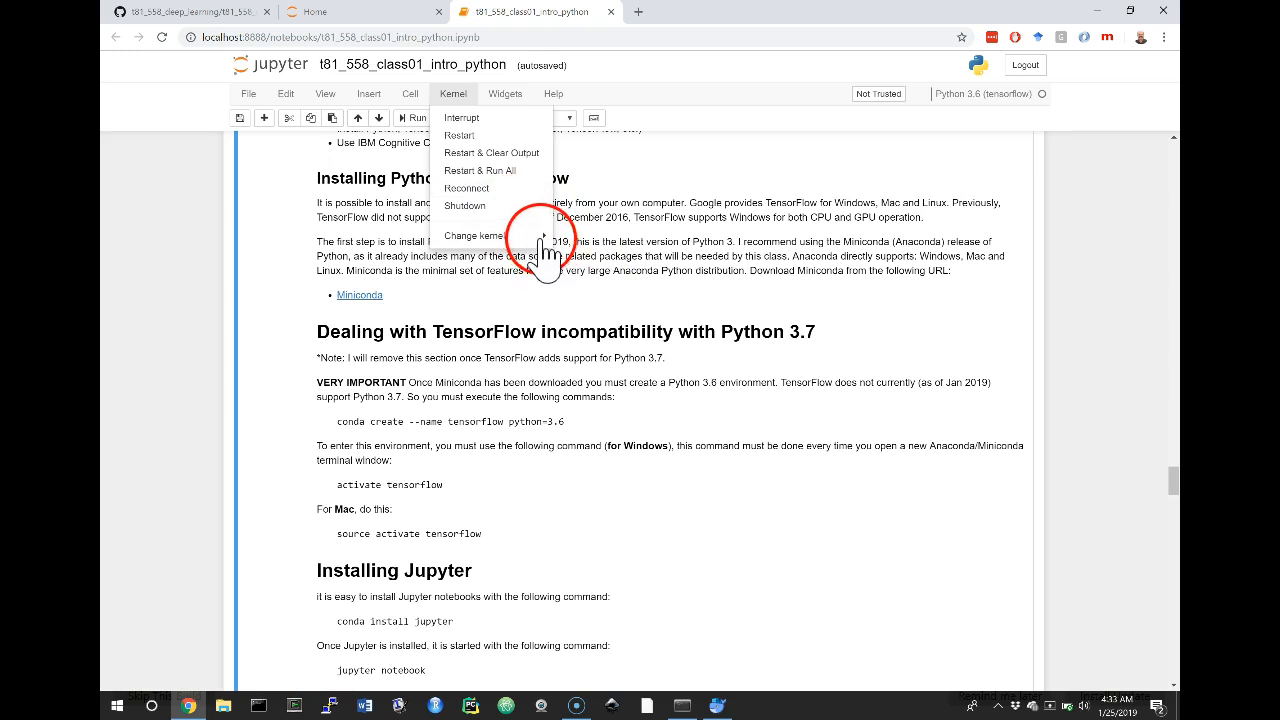
mouse_move(538, 244)
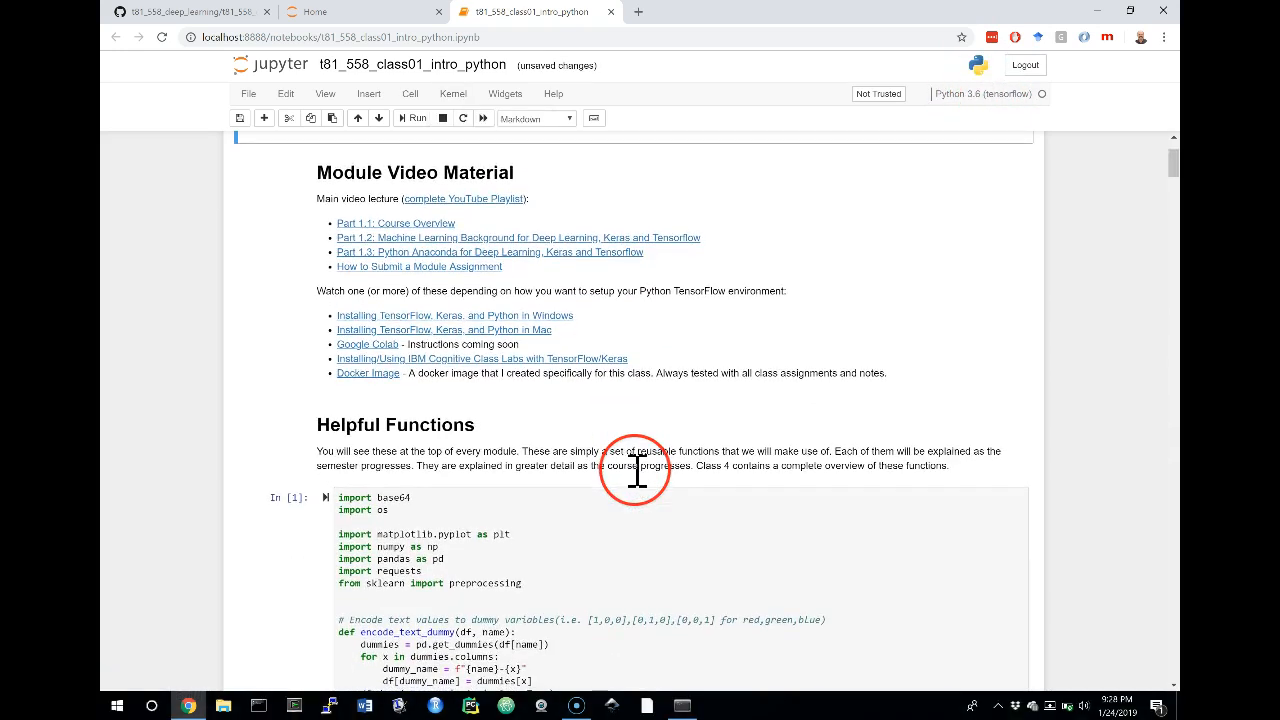
Run the code cell under Helpful Functions that imports the libraries and defines the reusable functions
scroll(637, 470, down, 2)
scroll(637, 470, down, 1)
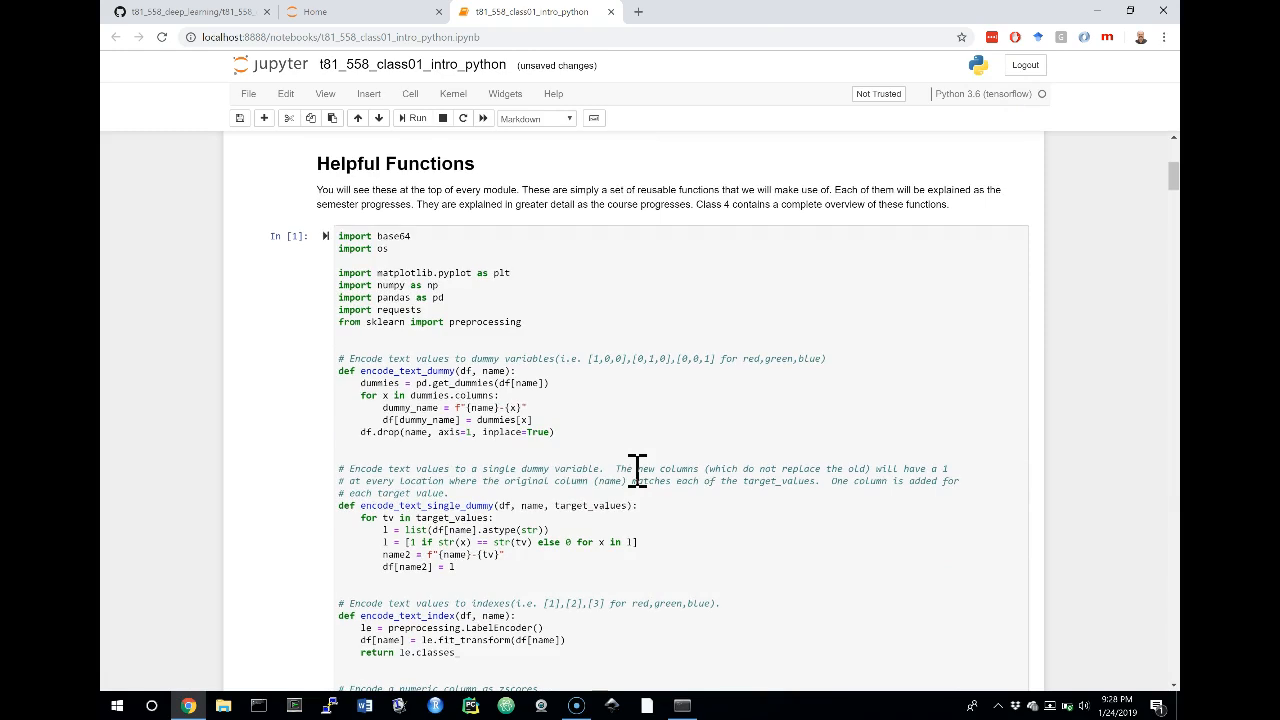
click(471, 322)
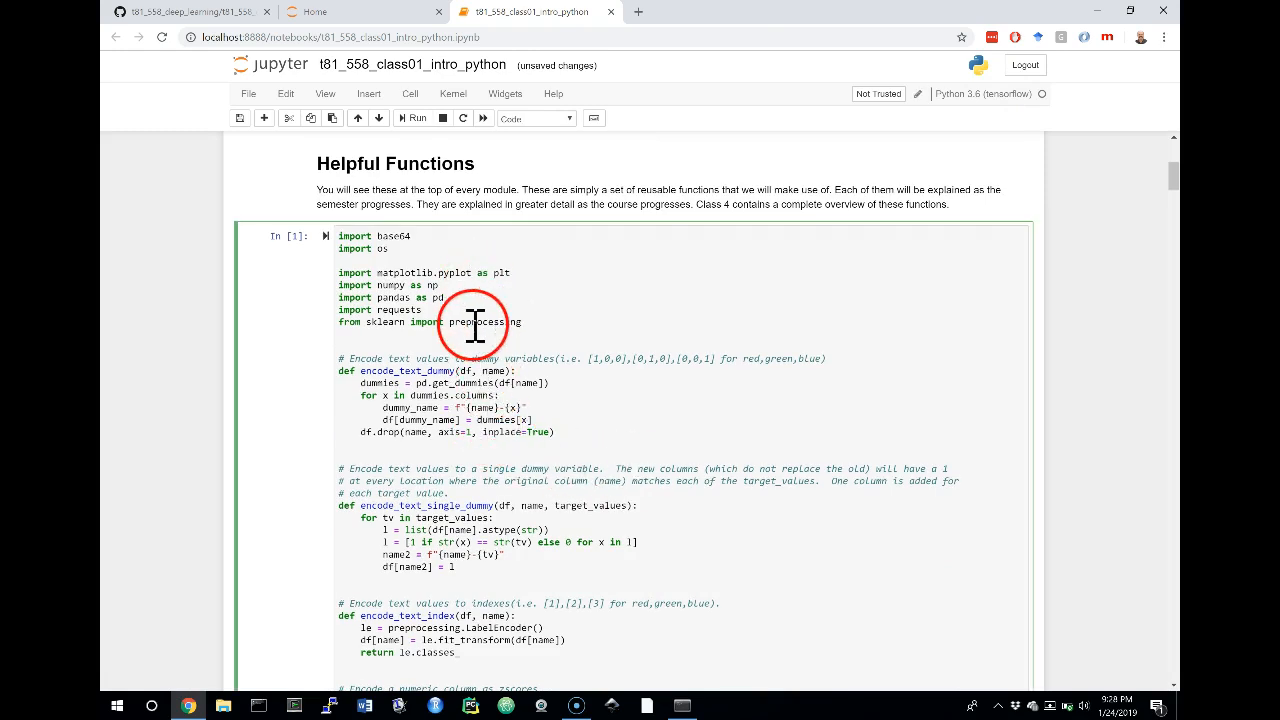
click(417, 118)
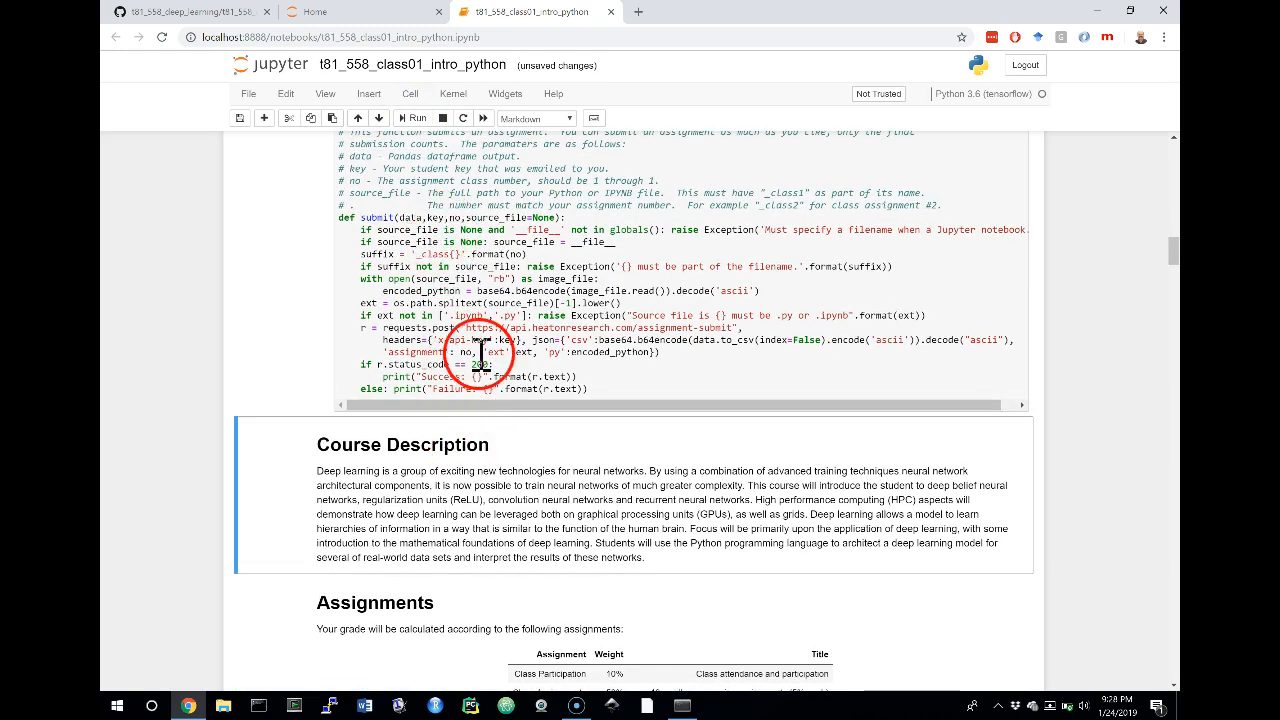
Run the Python Versions cell that prints the TensorFlow, Keras, Python, Pandas and Scikit-Learn versions
scroll(411, 372, up, 10)
scroll(412, 383, up, 15)
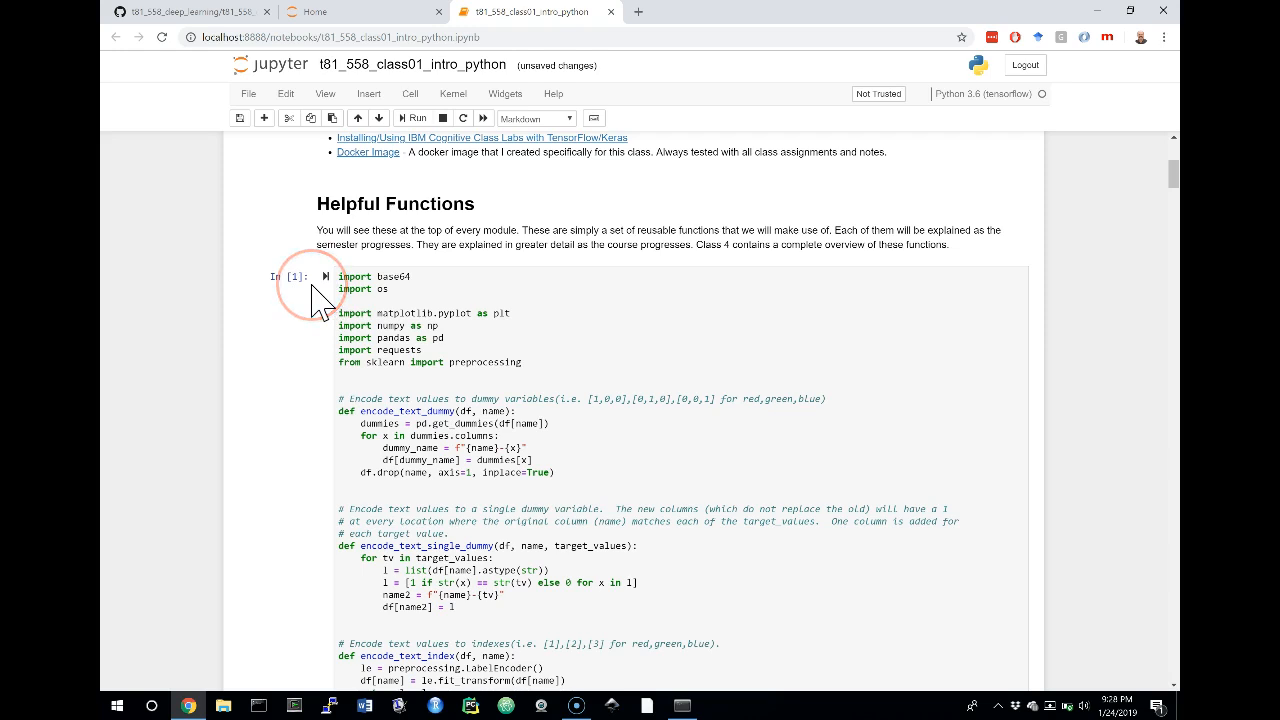
scroll(471, 366, down, 5)
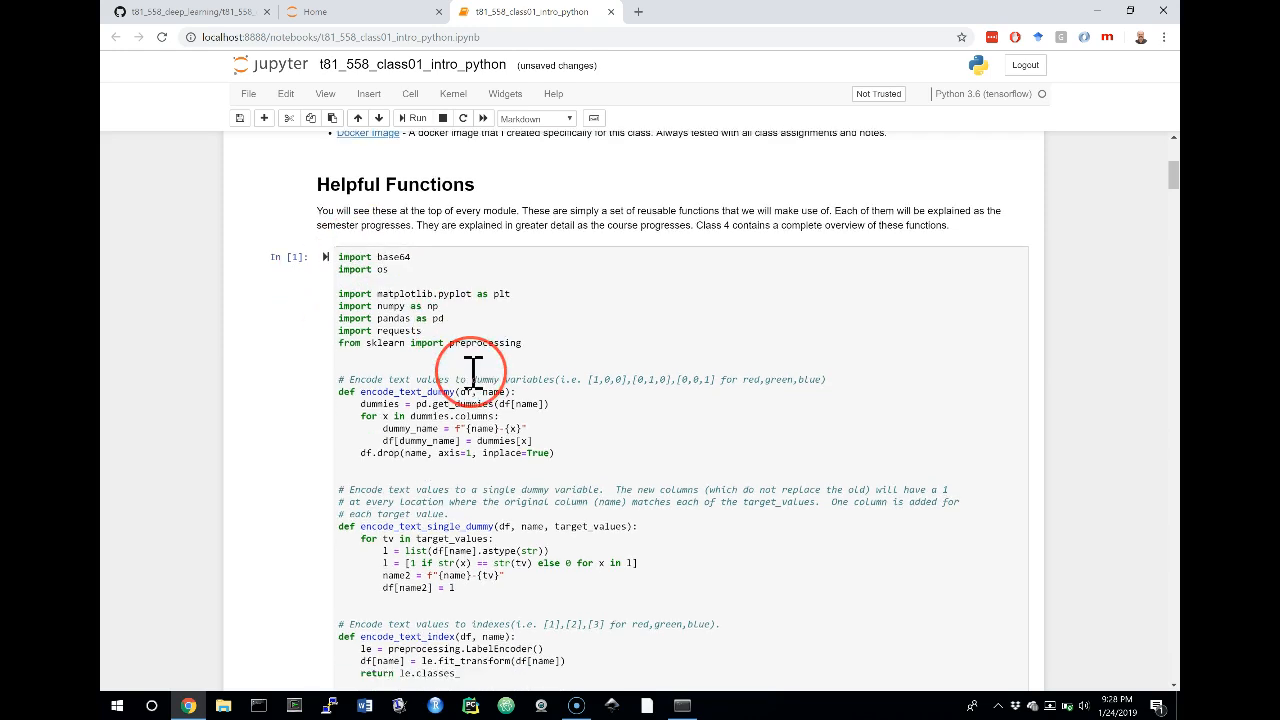
scroll(471, 366, down, 2)
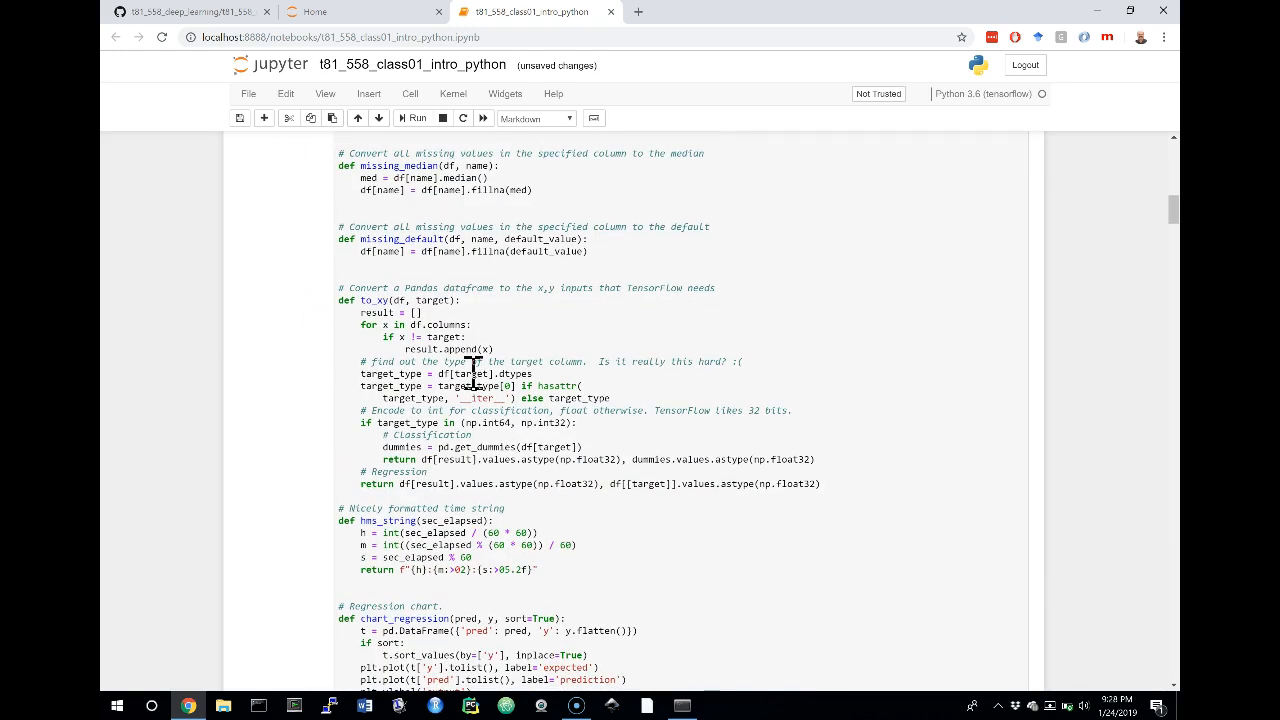
scroll(471, 366, down, 10)
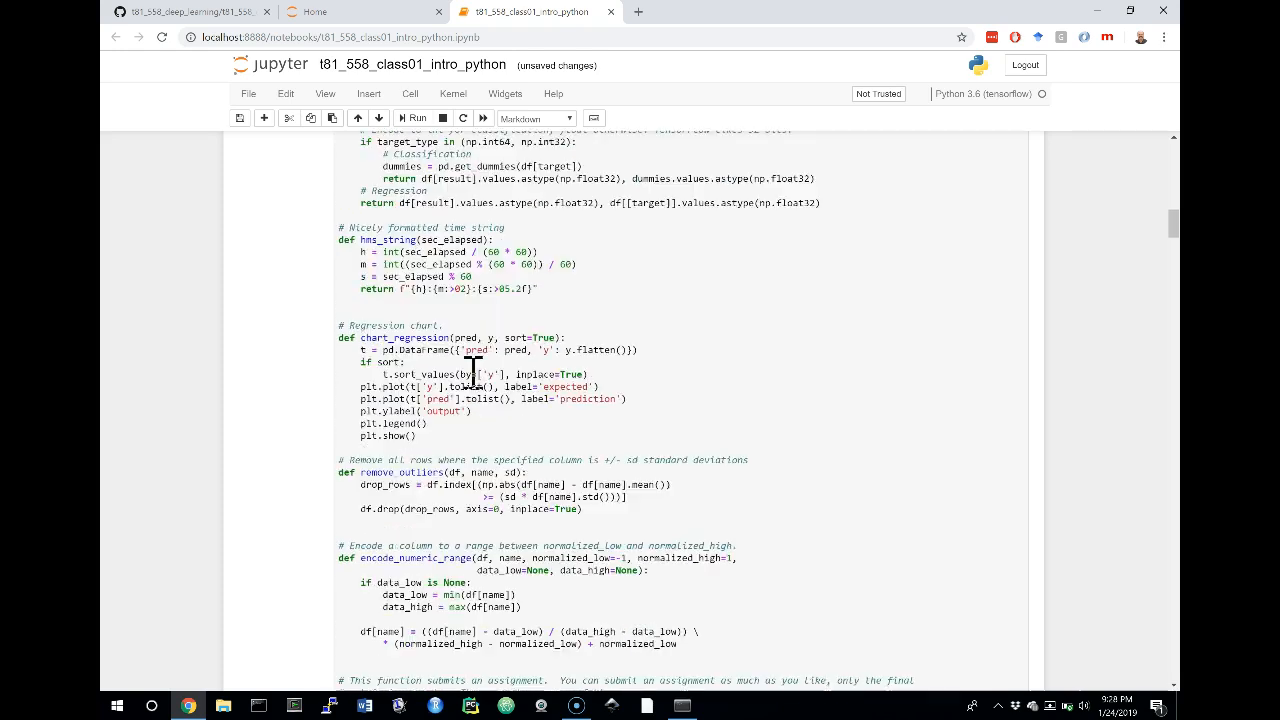
scroll(471, 375, down, 20)
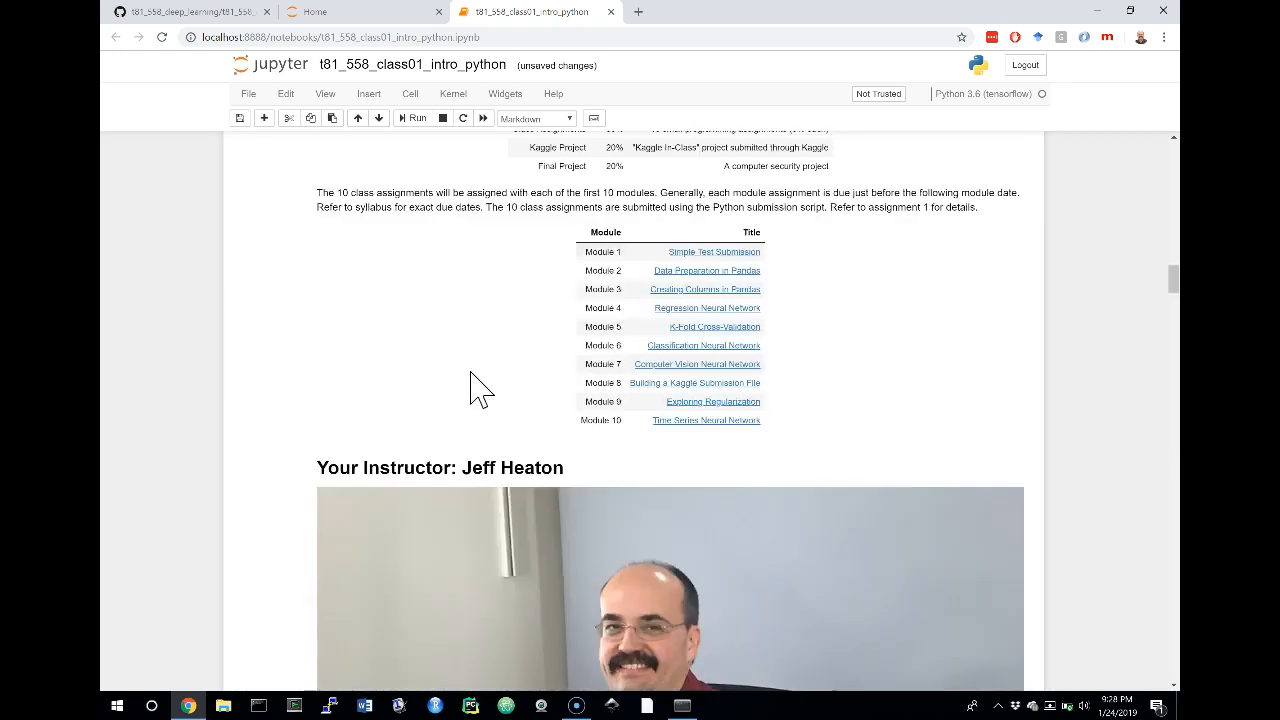
scroll(477, 388, down, 10)
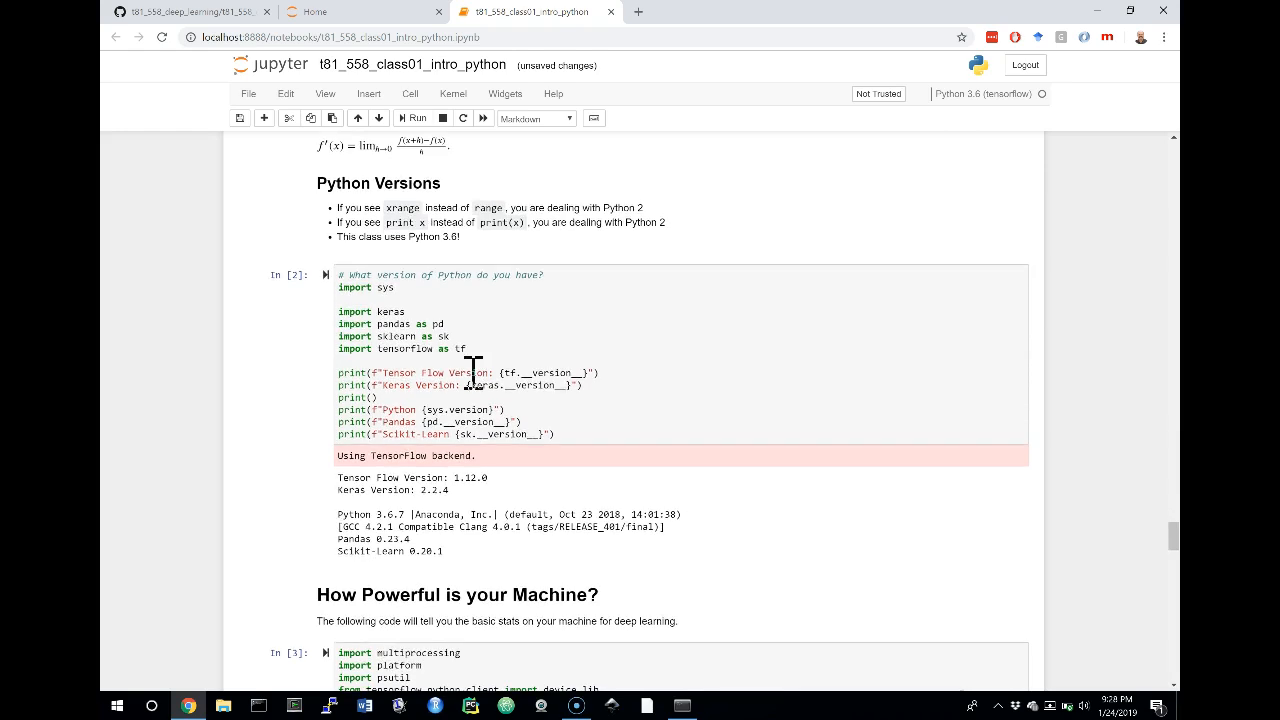
click(440, 525)
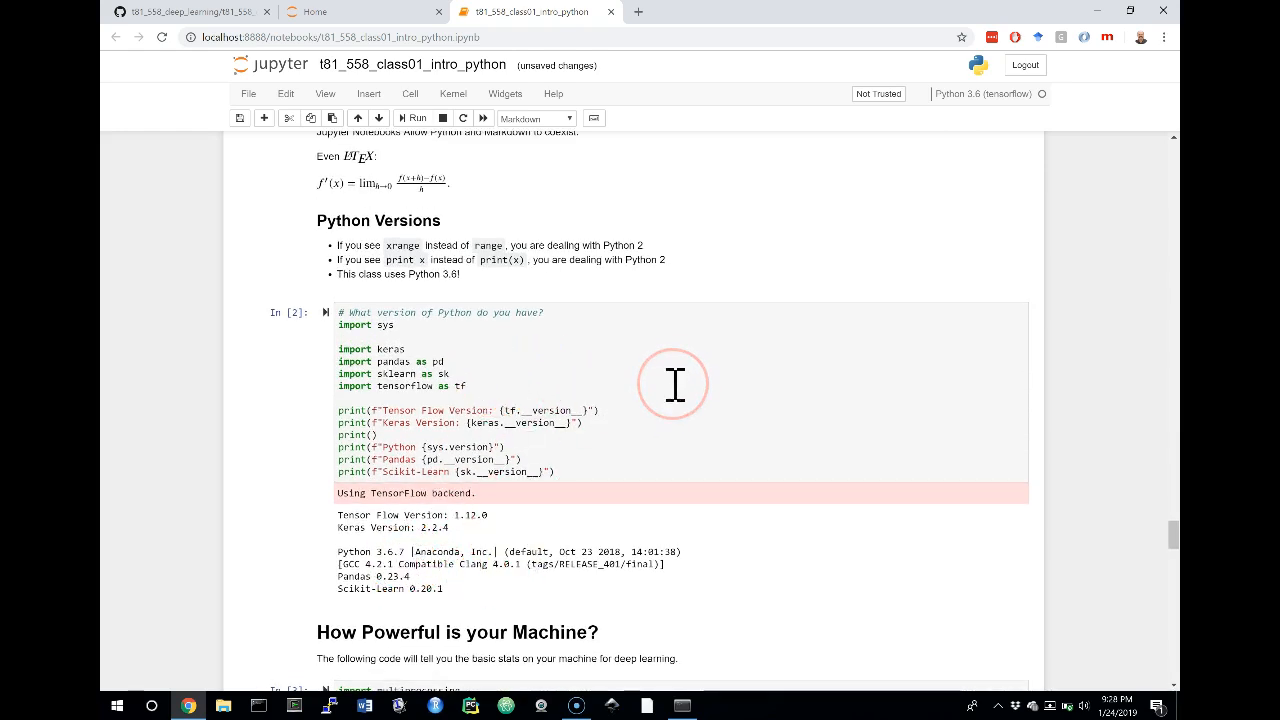
click(540, 347)
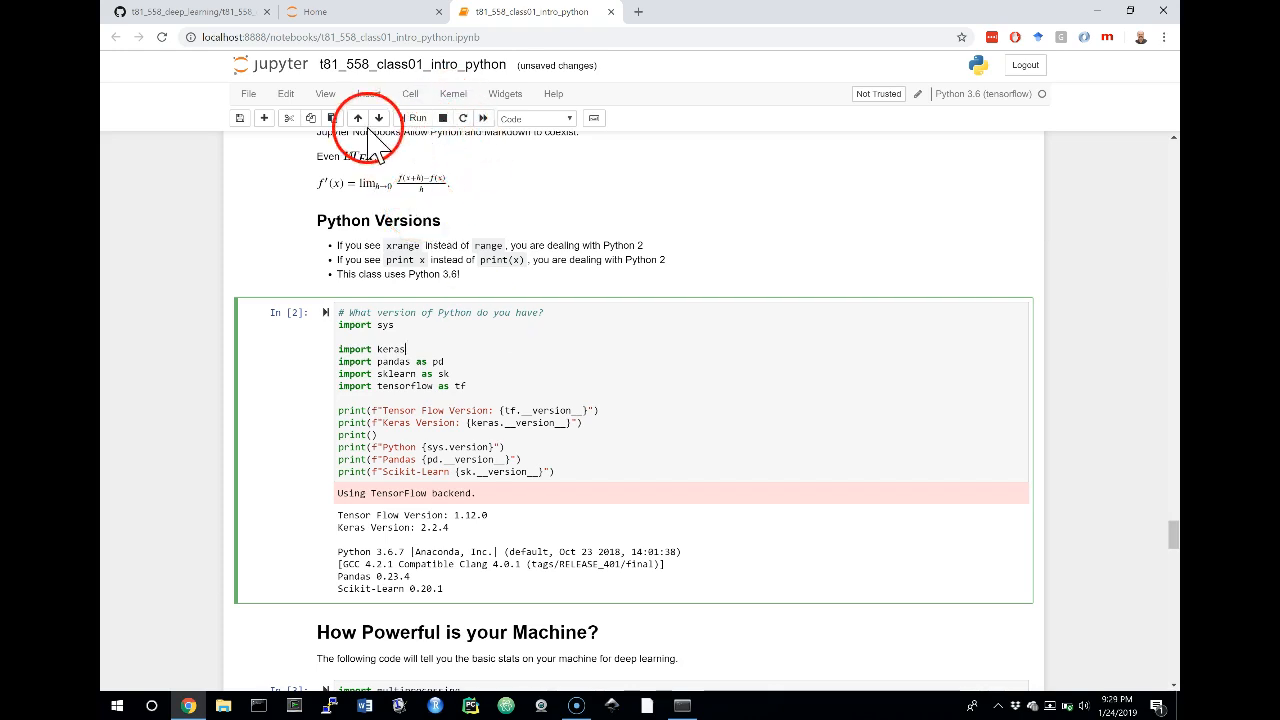
click(413, 118)
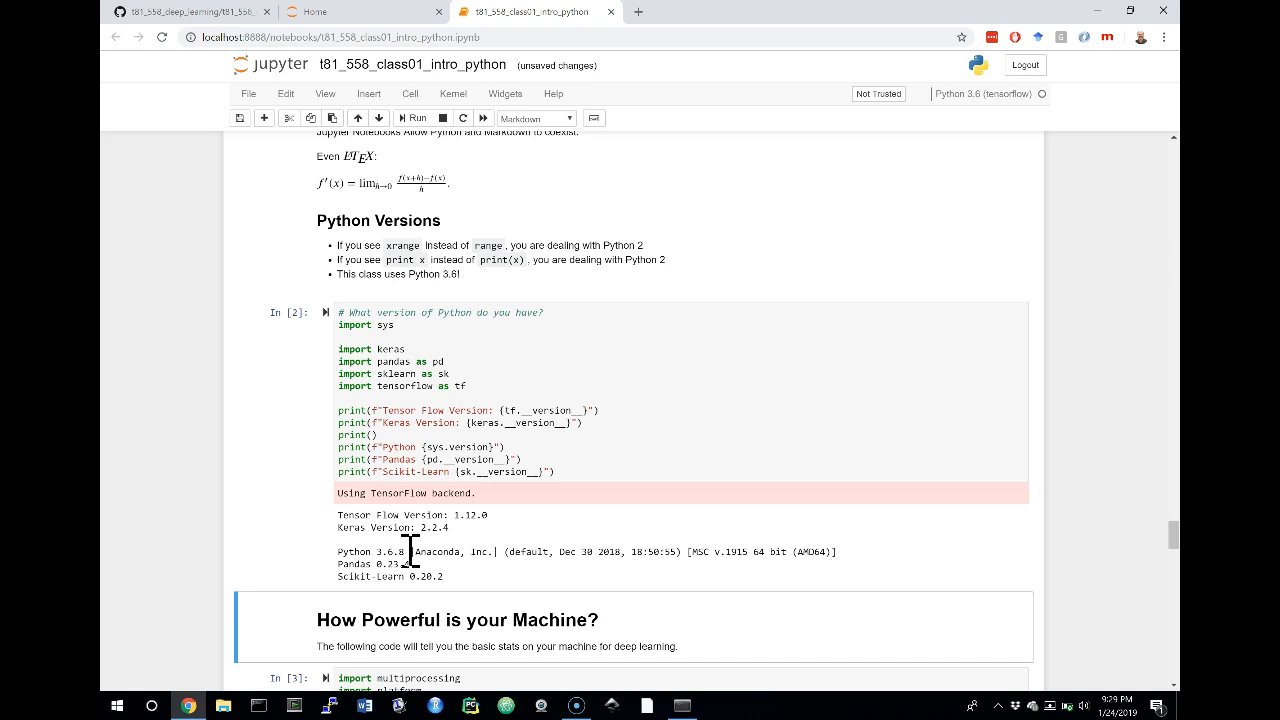
Run the code cell under How Powerful is your Machine? to print the CPU, memory and GPU details
scroll(410, 550, down, 3)
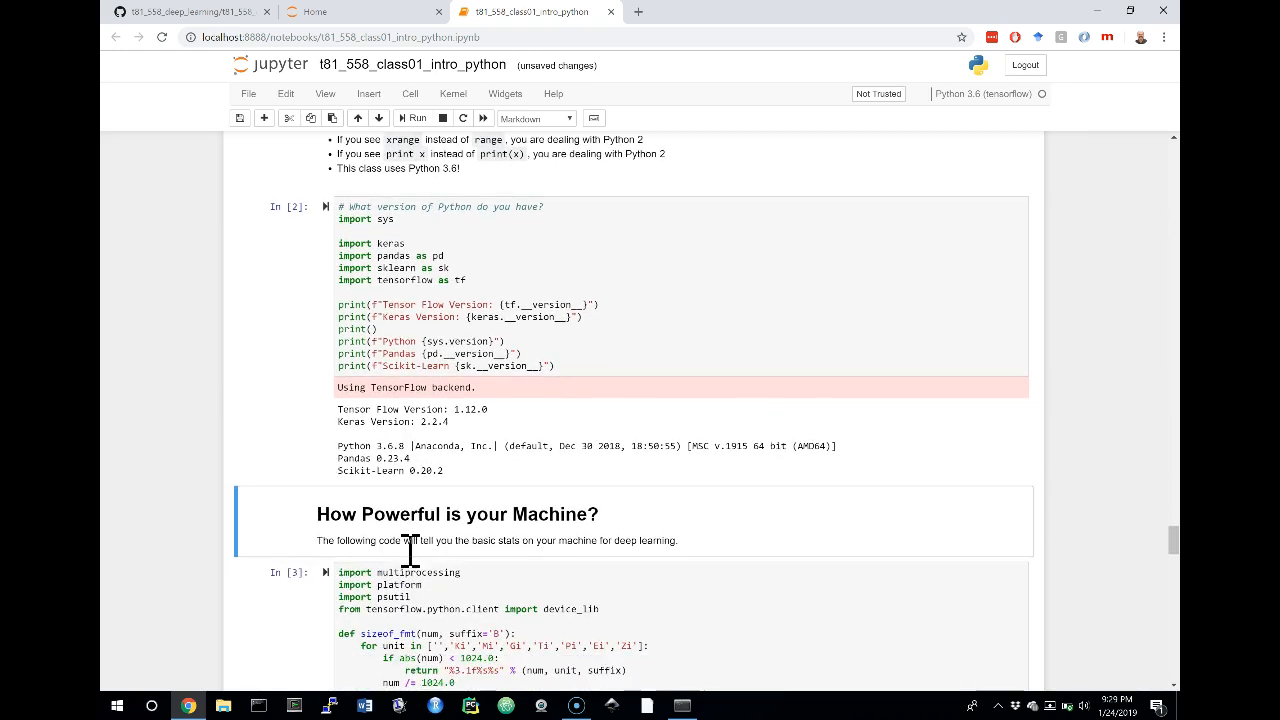
scroll(410, 565, down, 2)
scroll(420, 509, down, 1)
scroll(422, 509, down, 1)
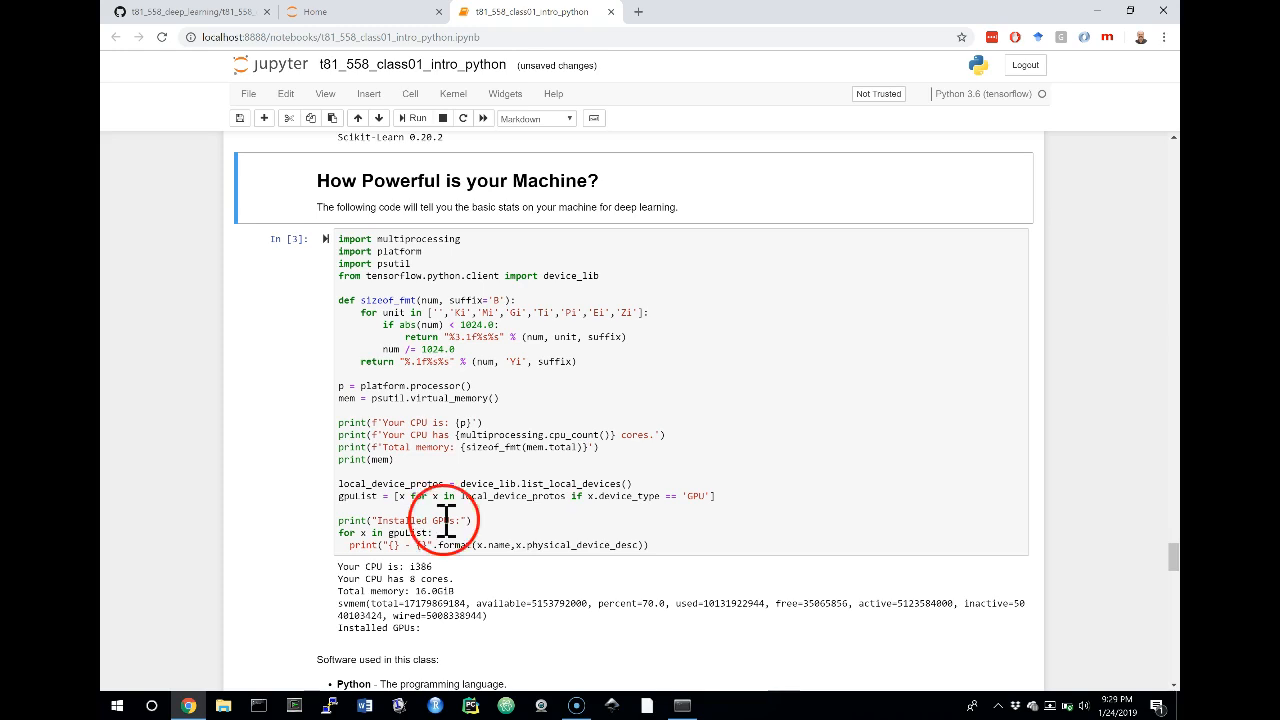
click(475, 410)
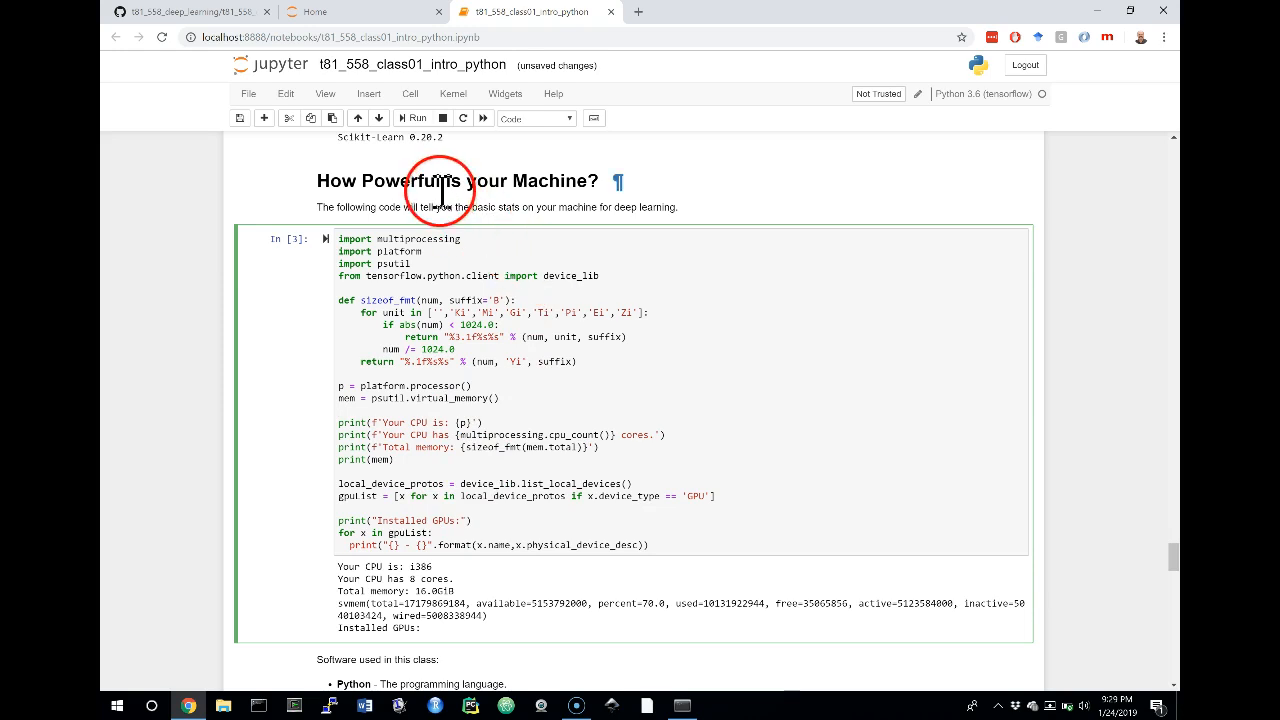
click(416, 120)
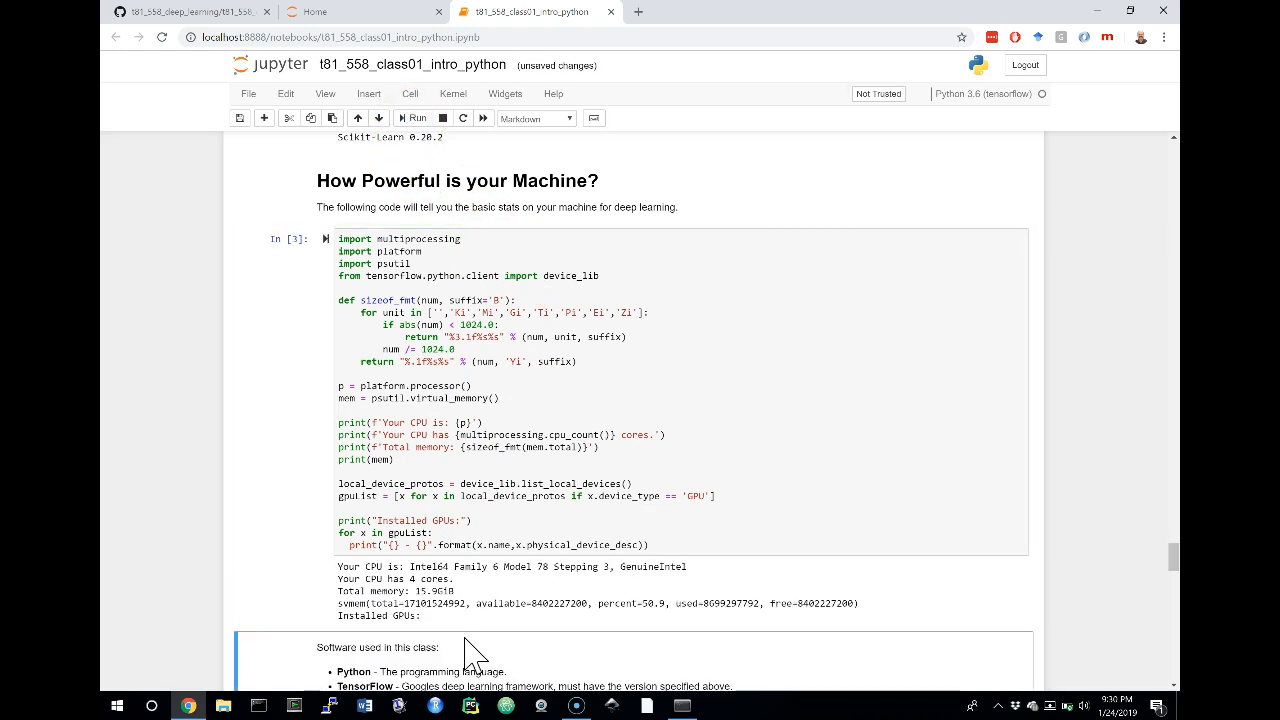